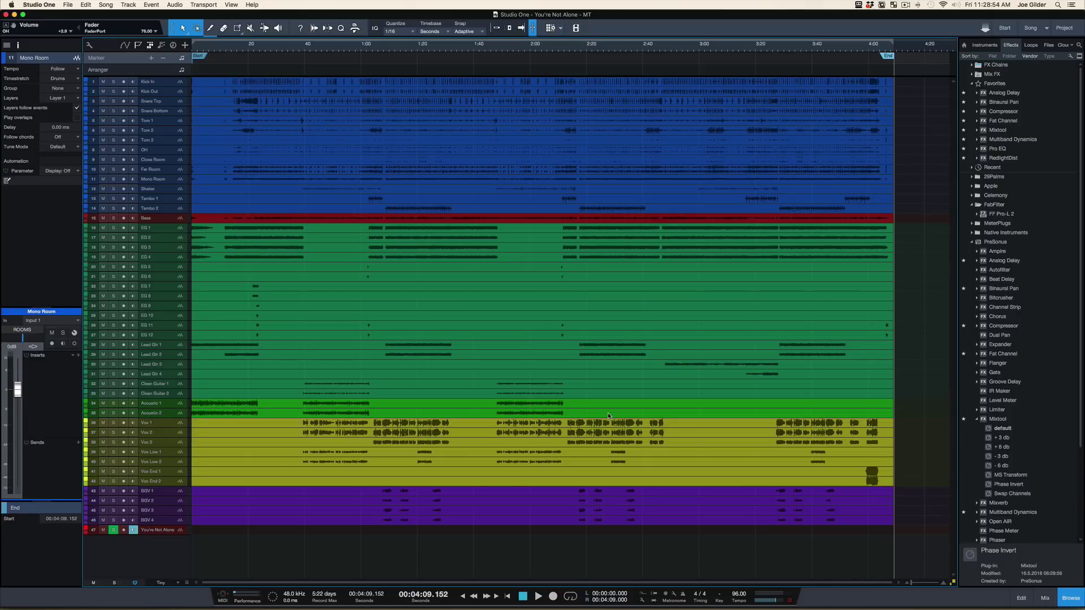
{"action": "key", "text": "F3"}
{"action": "key", "text": "F3"}
{"action": "left_click_drag", "start_coordinate": [222, 49], "coordinate": [224, 102]}
{"action": "scroll", "coordinate": [346, 186], "scroll_direction": "left", "scroll_amount": 5}
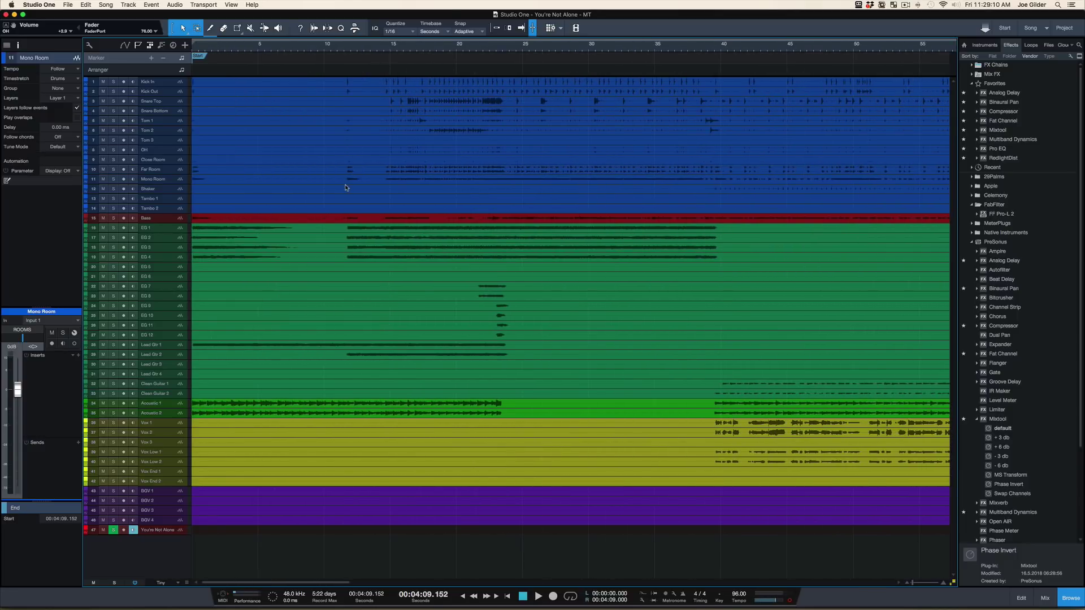
{"action": "left_click_drag", "start_coordinate": [326, 51], "coordinate": [325, 37]}
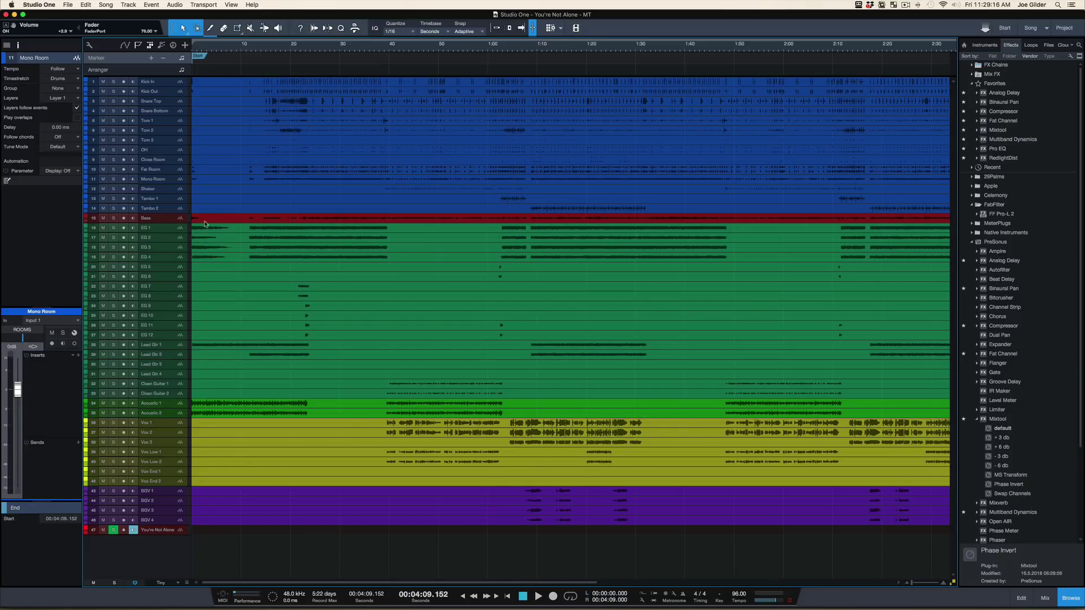
Select all tracks from EG 1 through Vox End 2 in the track list
{"action": "left_click", "coordinate": [179, 221]}
{"action": "left_click", "coordinate": [173, 232]}
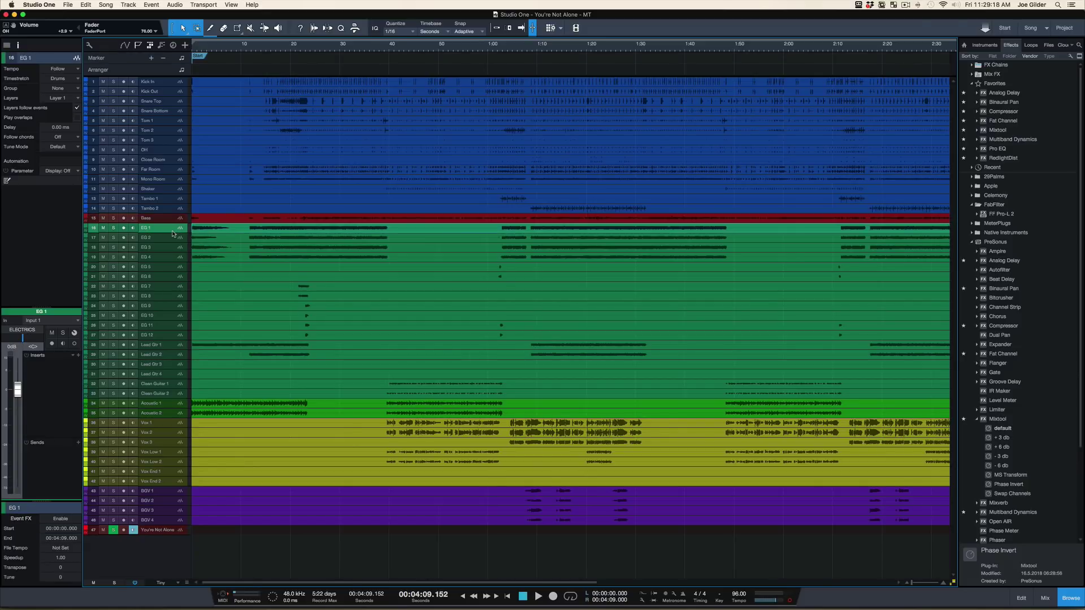
{"action": "left_click", "coordinate": [180, 484], "text": "shift"}
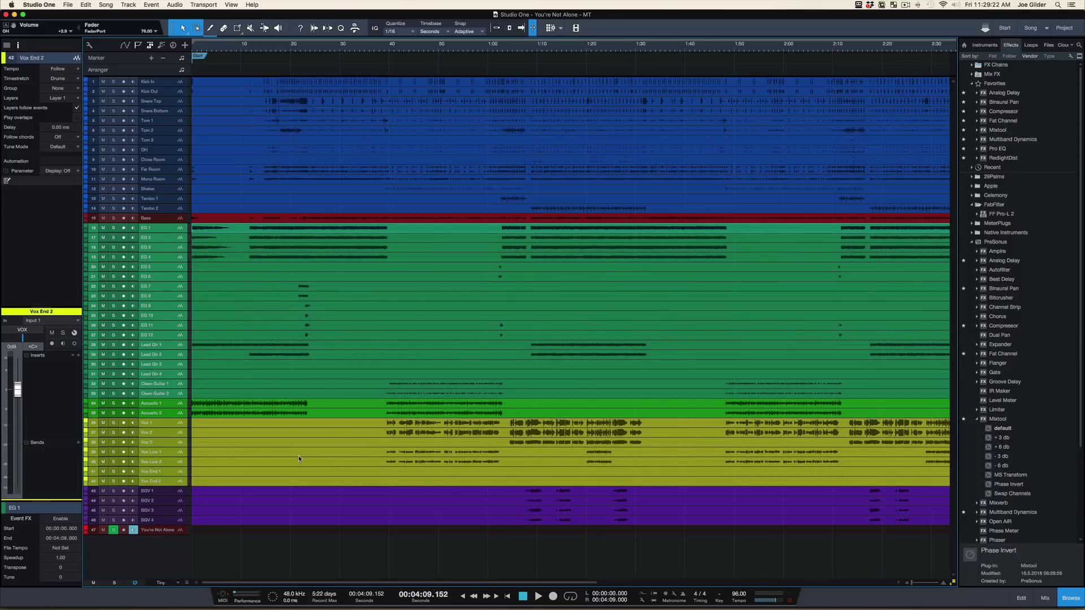
Hide the browser and the inspector, and fit the full song from start to end in the arrangement
{"action": "key", "text": "F5"}
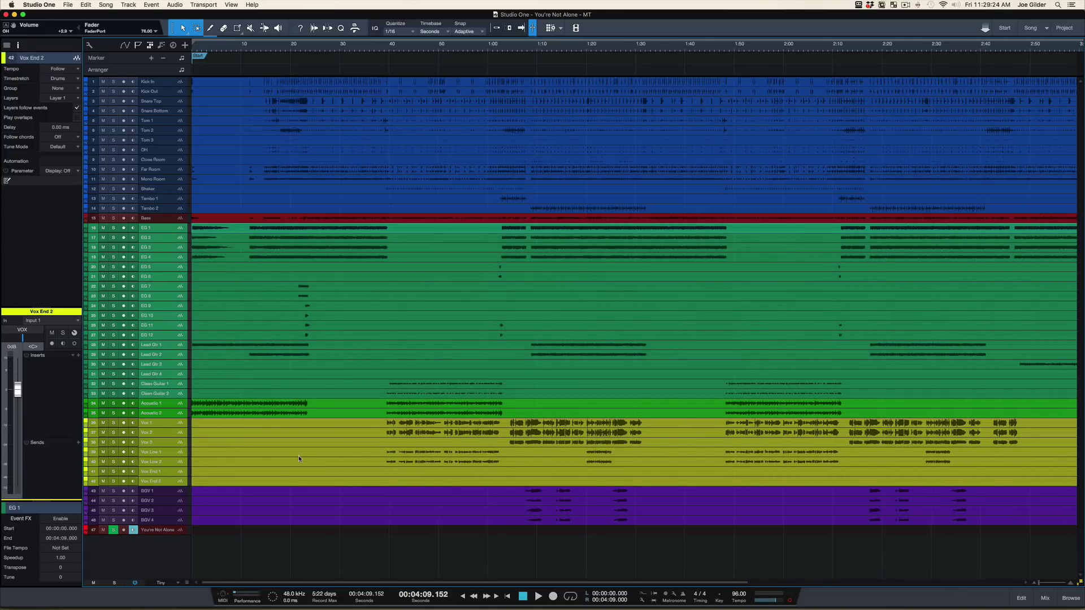
{"action": "key", "text": "F4"}
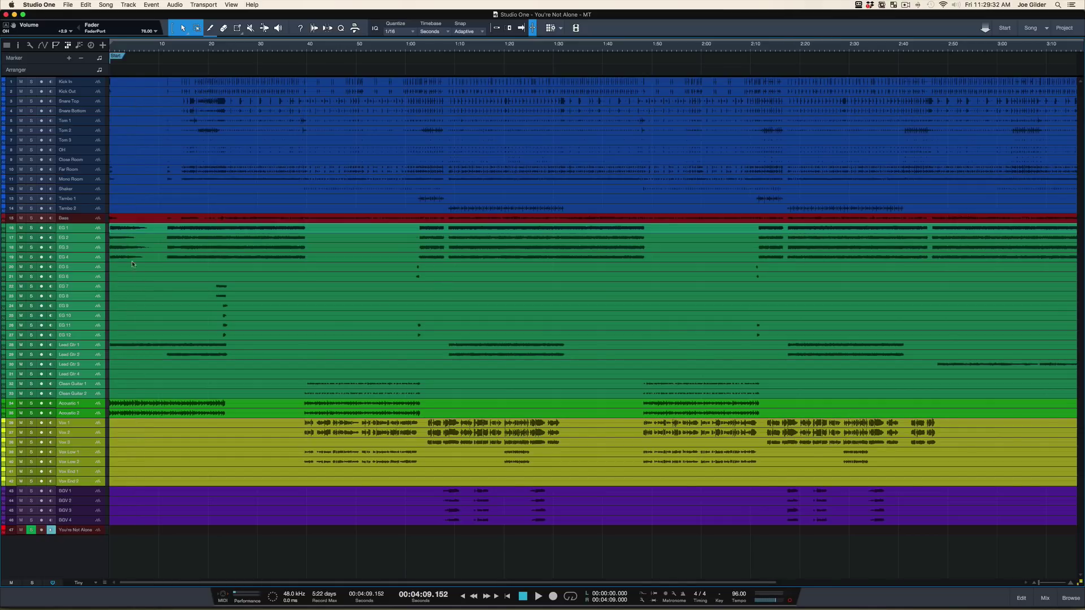
{"action": "key", "text": "shift+e"}
{"action": "key", "text": "shift+e"}
{"action": "key", "text": "shift+e"}
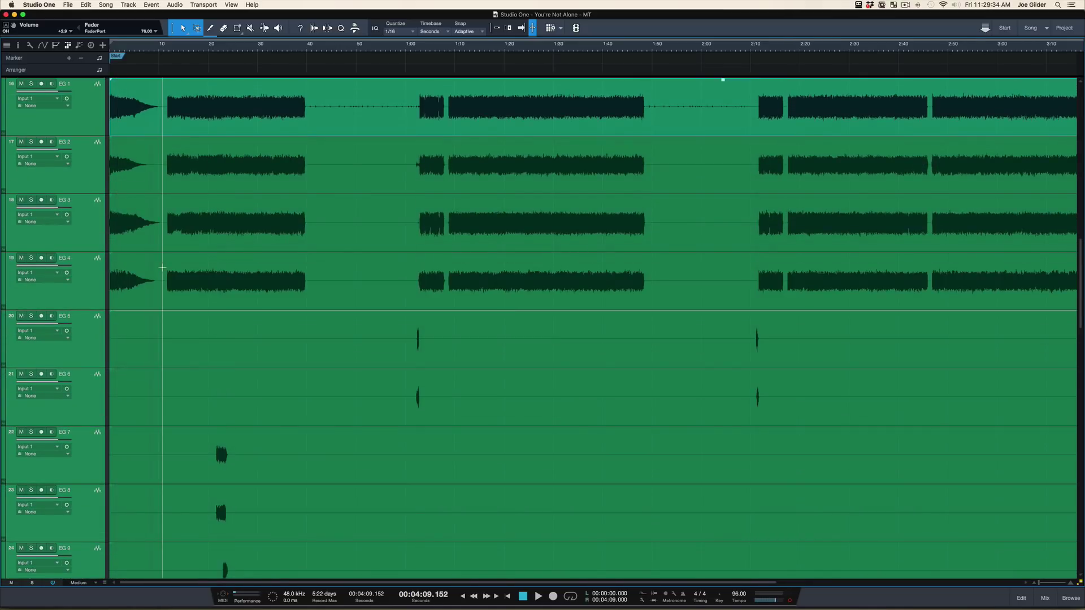
{"action": "scroll", "coordinate": [162, 268], "scroll_direction": "up", "scroll_amount": 3}
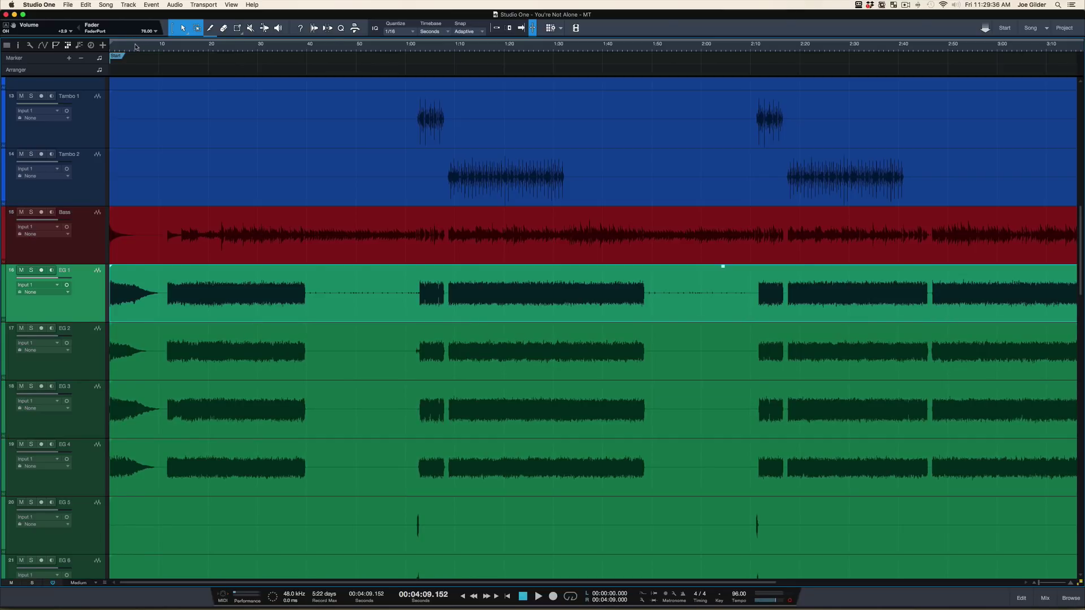
{"action": "left_click_drag", "start_coordinate": [124, 51], "coordinate": [227, 149]}
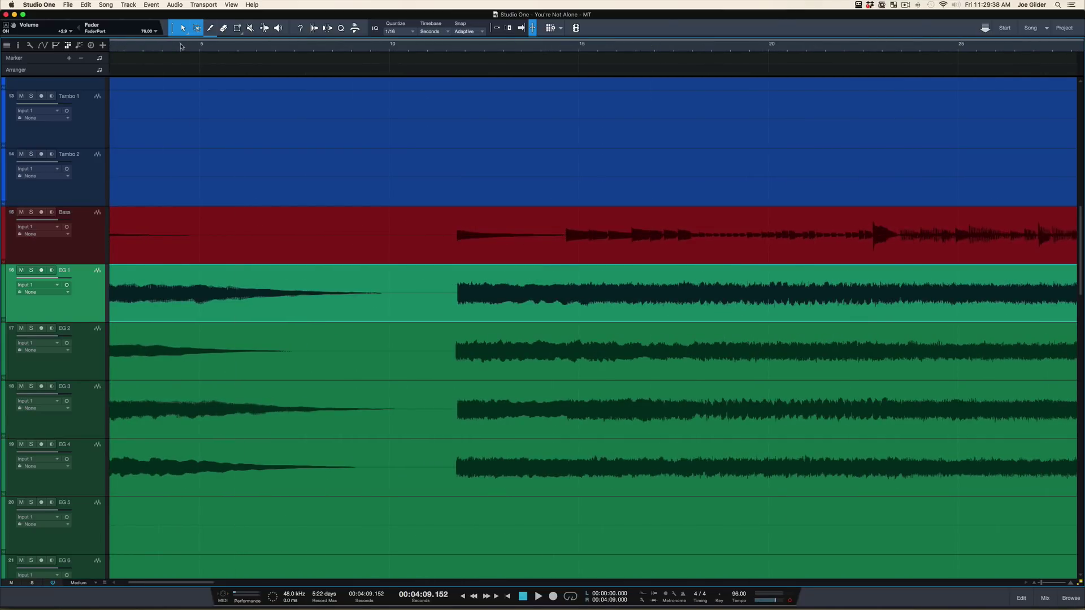
{"action": "left_click_drag", "start_coordinate": [181, 47], "coordinate": [177, 4]}
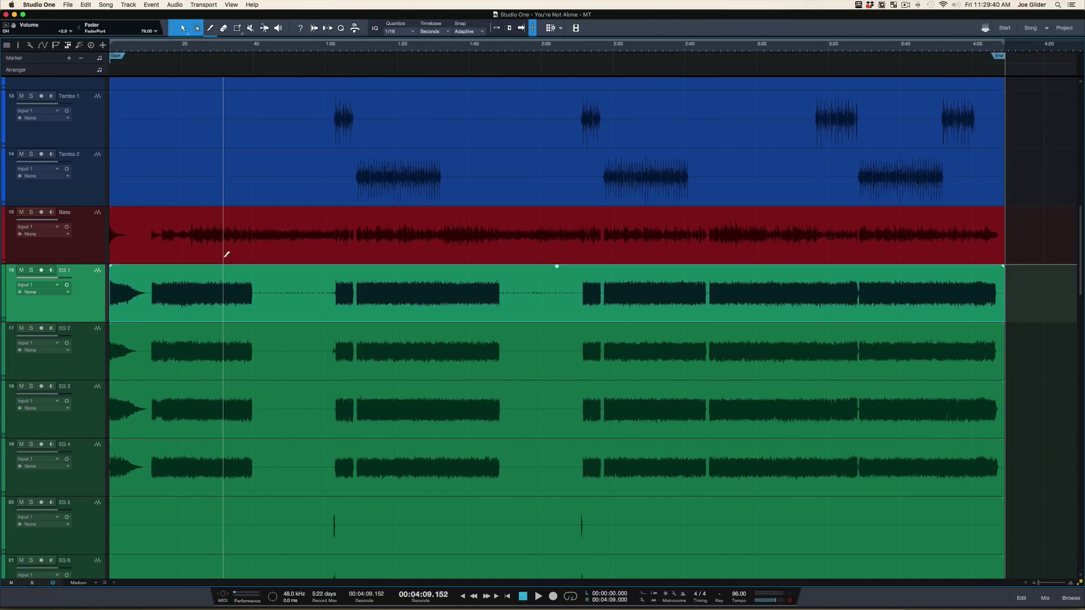
{"action": "scroll", "coordinate": [224, 257], "scroll_direction": "down", "scroll_amount": 6}
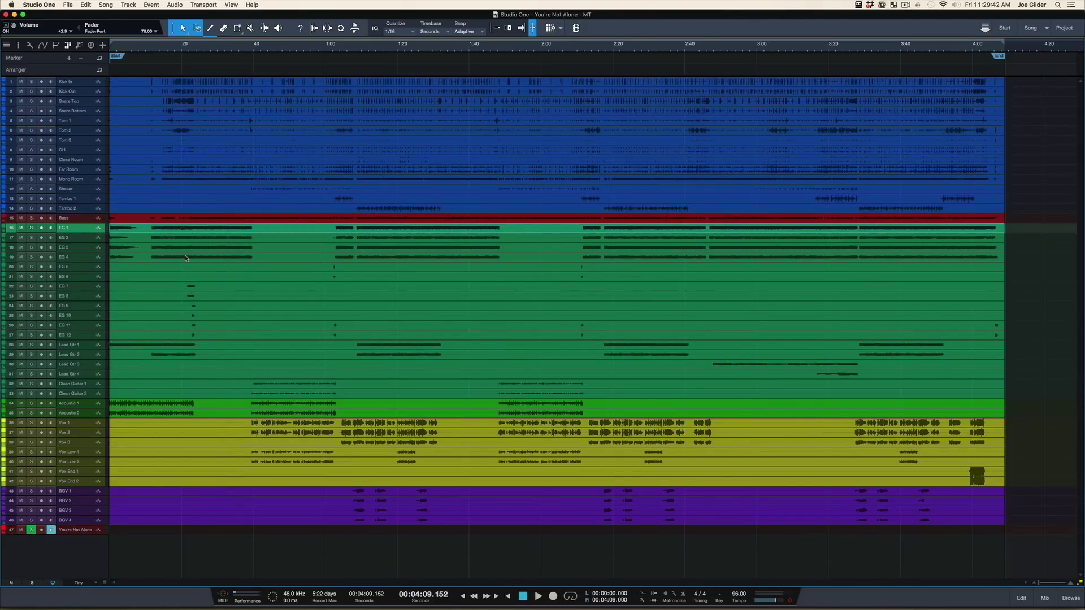
Select the tracks from EG 4 through Clean Guitar 2, followed by only EG 1 through EG 4
{"action": "left_click", "coordinate": [105, 256]}
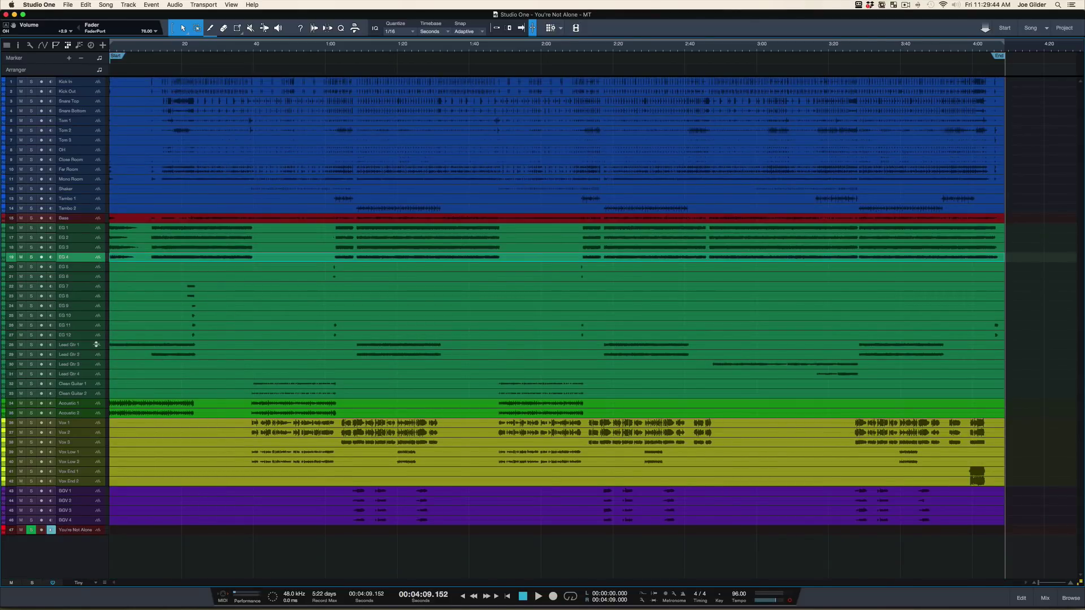
{"action": "left_click", "coordinate": [89, 395], "text": "shift"}
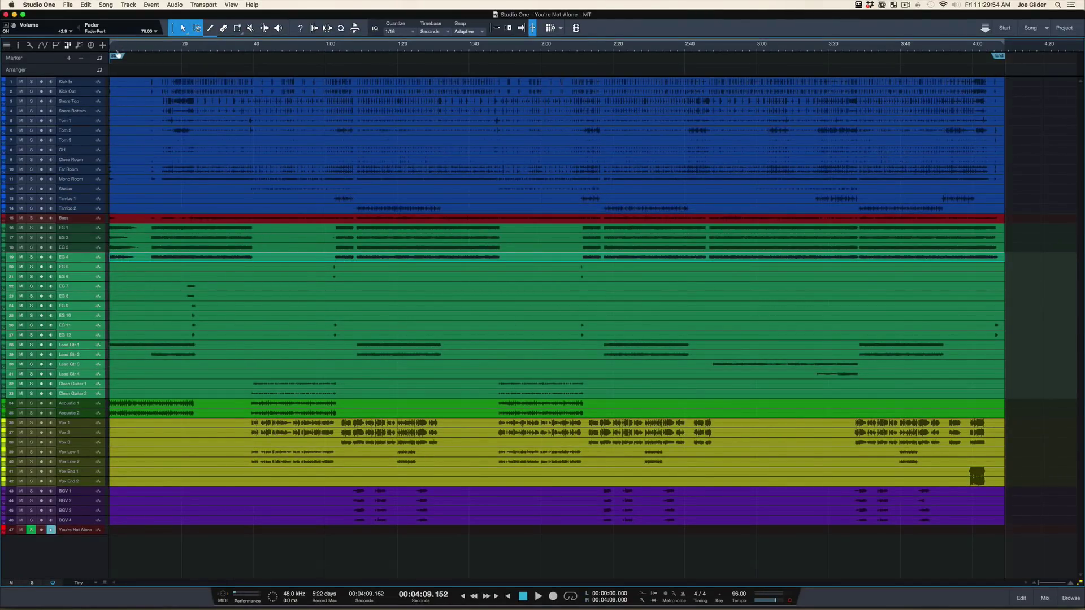
{"action": "left_click", "coordinate": [96, 230]}
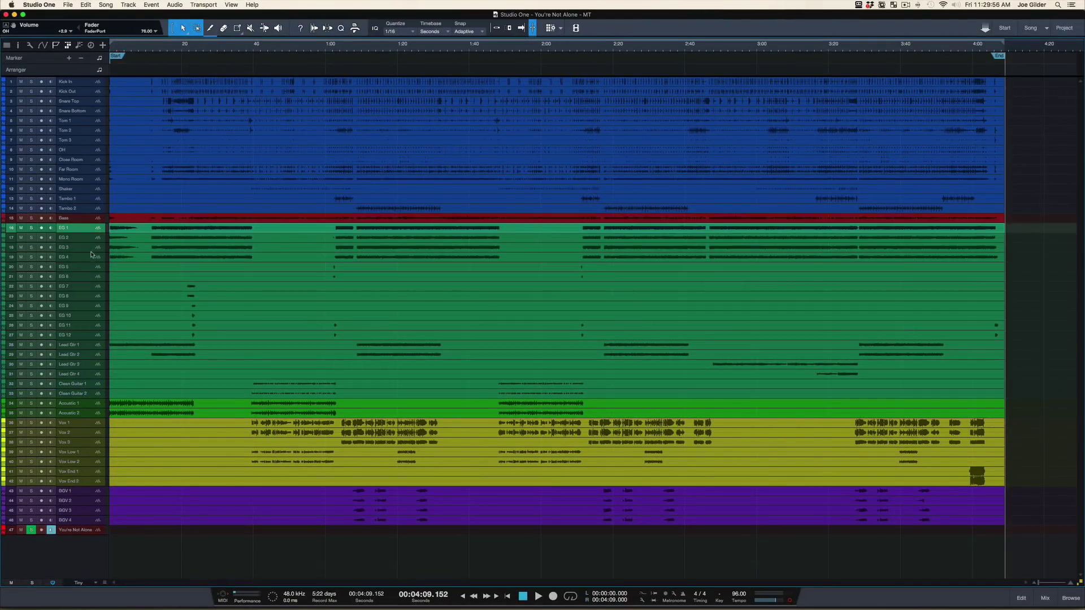
{"action": "left_click", "coordinate": [91, 256], "text": "shift"}
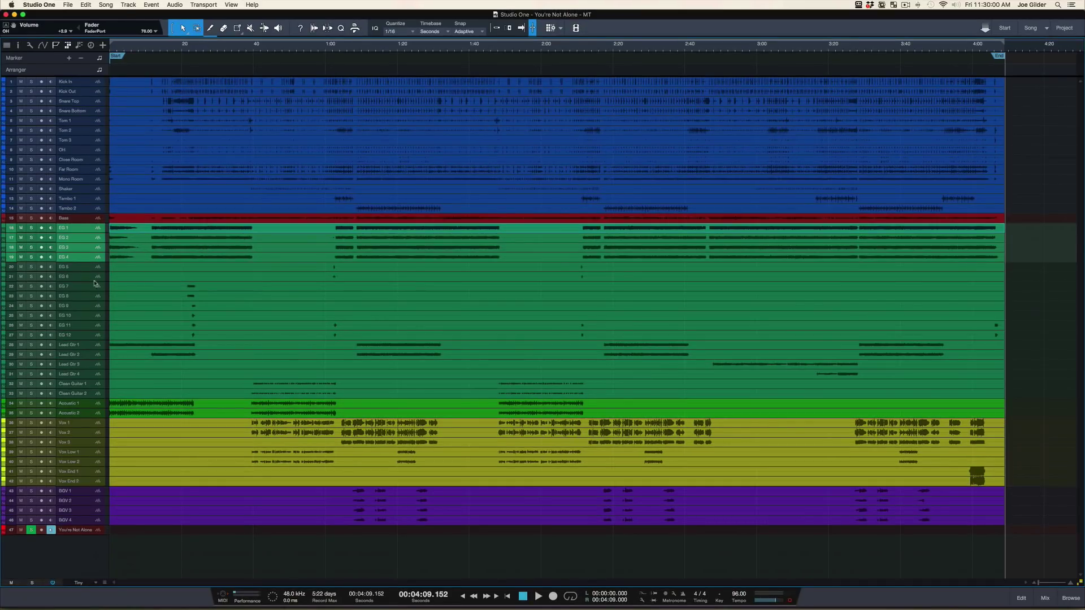
Select the short electric guitar events between EG 7 and EG 12 to review them, and clear the event selection
{"action": "left_click", "coordinate": [180, 295]}
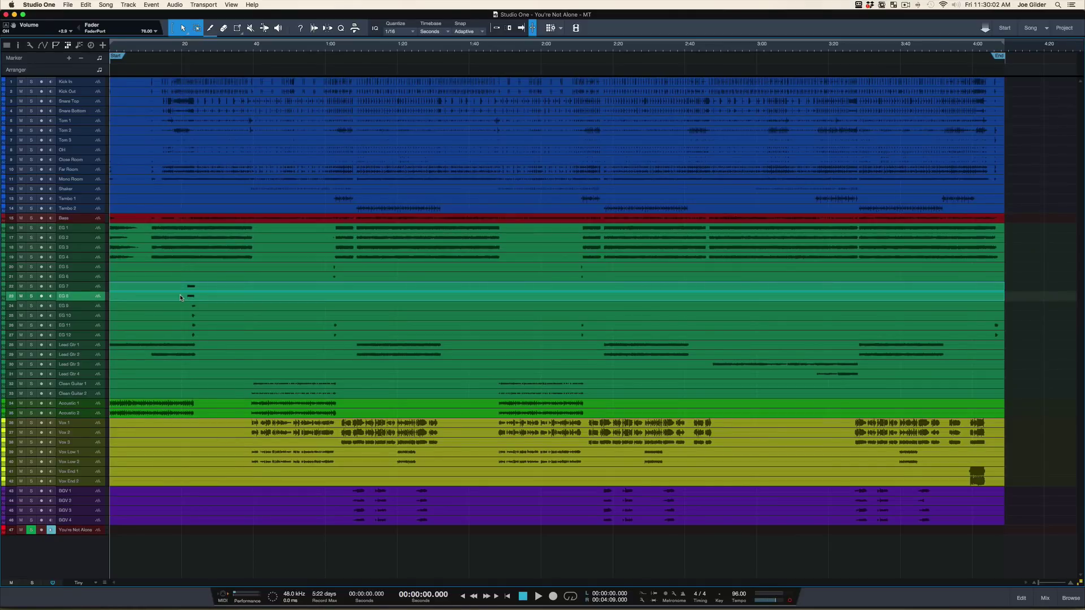
{"action": "left_click", "coordinate": [182, 307]}
{"action": "left_click", "coordinate": [194, 336]}
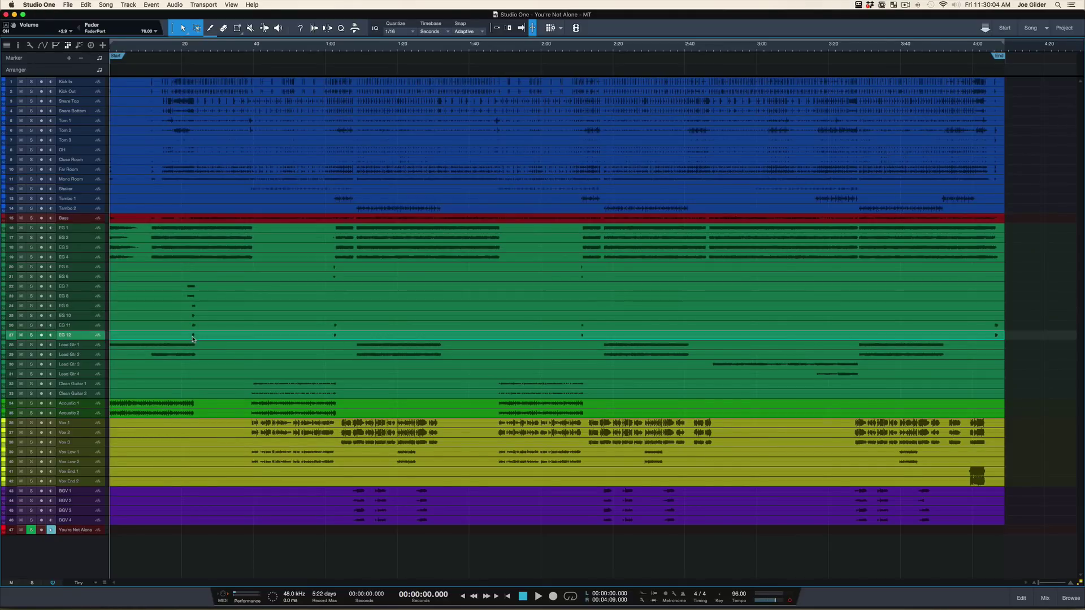
{"action": "left_click", "coordinate": [194, 327]}
{"action": "left_click", "coordinate": [194, 314]}
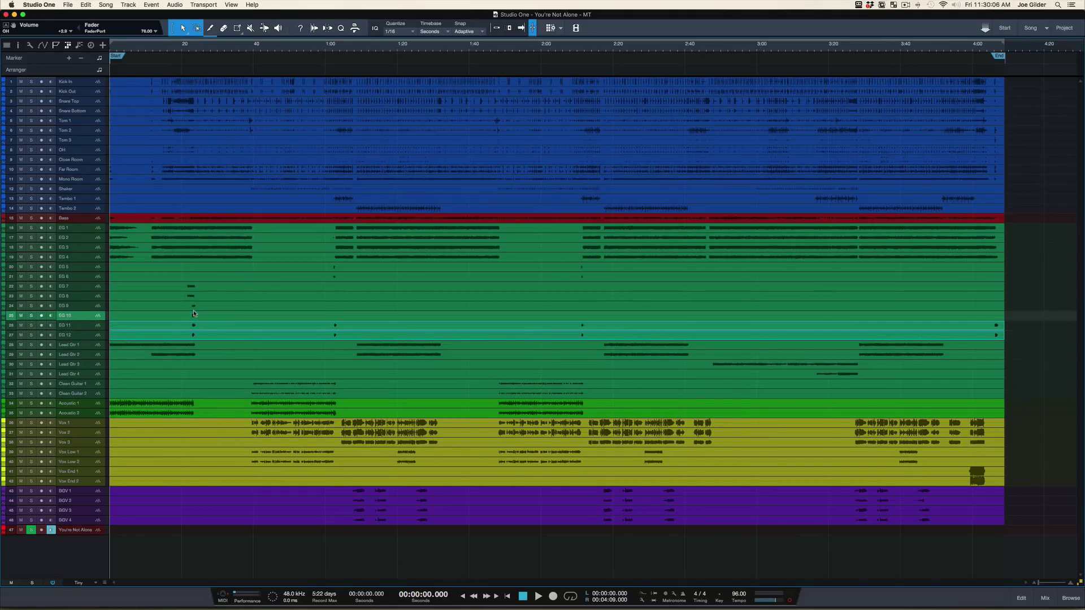
{"action": "left_click", "coordinate": [157, 343]}
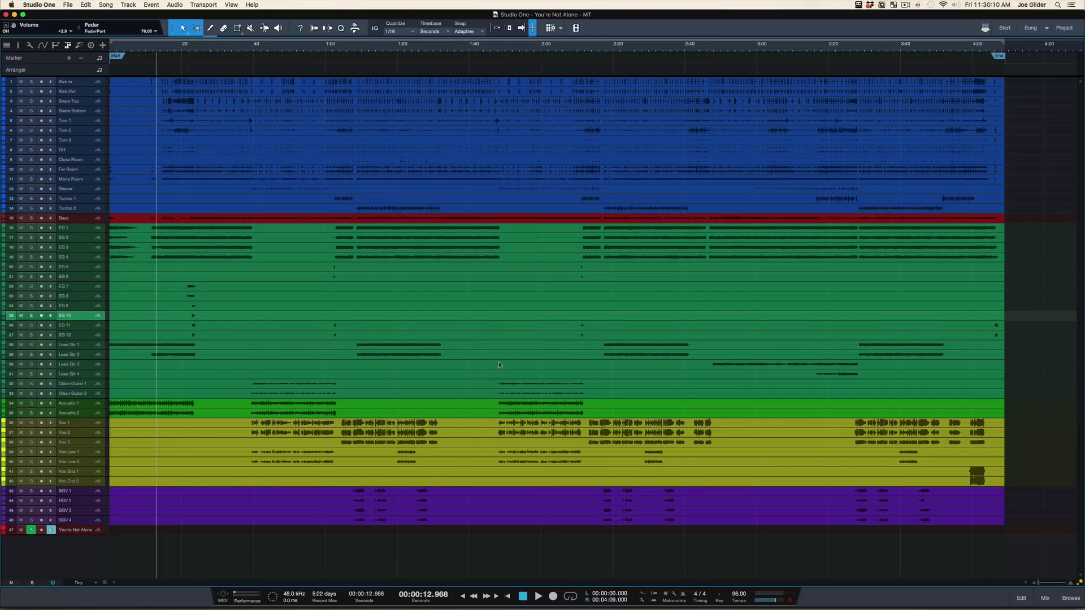
Select the Lead Gtr 3 and Lead Gtr 4 events, followed by the Clean Guitar 1 and Clean Guitar 2 events
{"action": "left_click", "coordinate": [794, 366]}
{"action": "left_click", "coordinate": [842, 376], "text": "shift"}
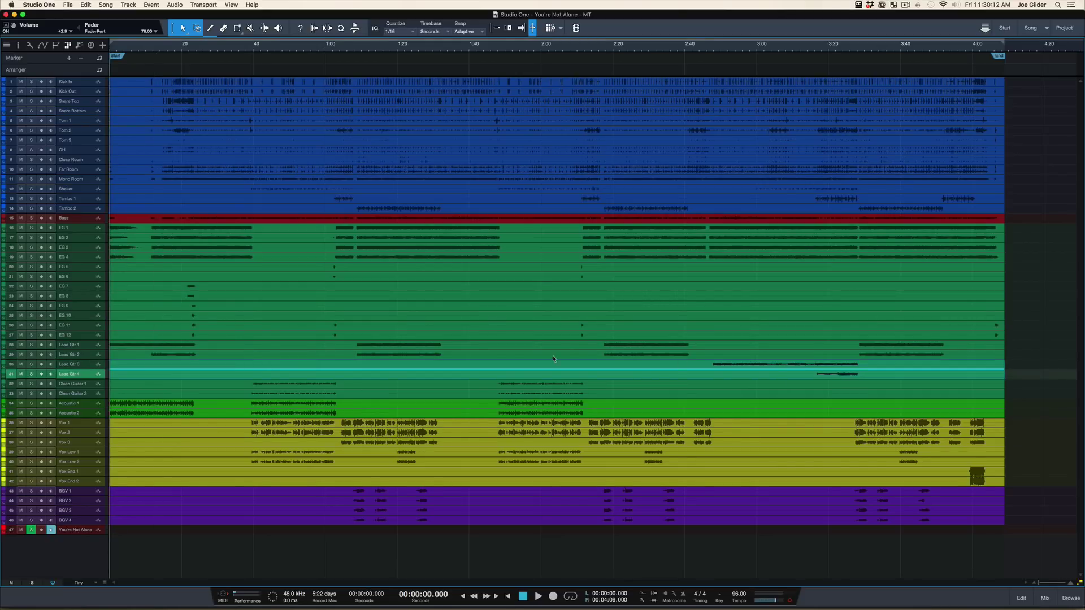
{"action": "left_click", "coordinate": [287, 385]}
{"action": "left_click", "coordinate": [282, 394], "text": "shift"}
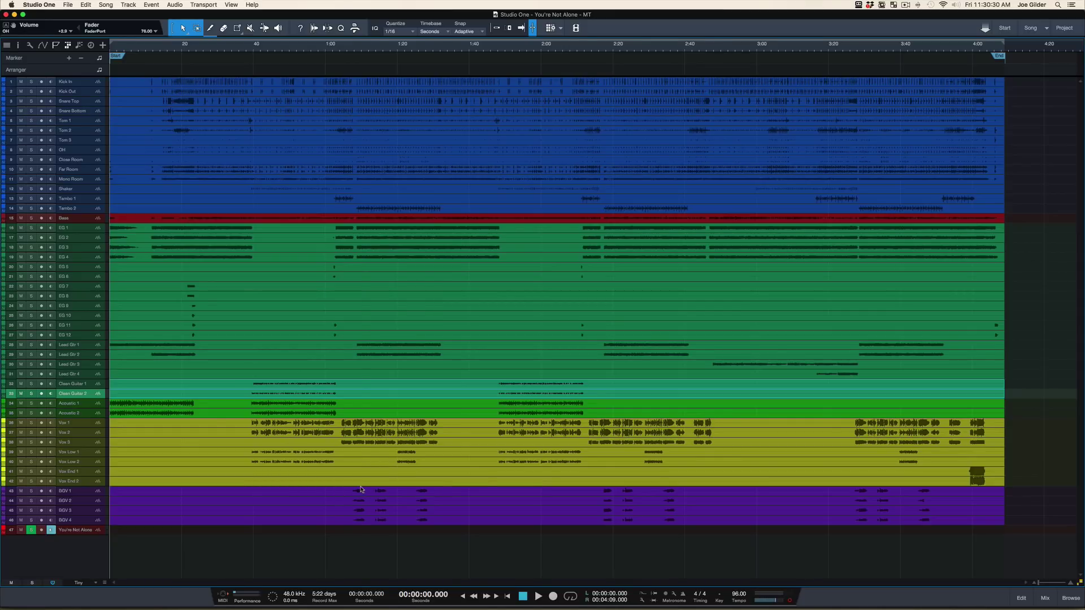
Select the Vox 1 and Vox 2 events for review, followed by the Vox Low 1 and Vox Low 2 events
{"action": "scroll", "coordinate": [362, 485], "scroll_direction": "up", "scroll_amount": 3}
{"action": "scroll", "coordinate": [361, 485], "scroll_direction": "up", "scroll_amount": 1}
{"action": "scroll", "coordinate": [361, 484], "scroll_direction": "down", "scroll_amount": 8}
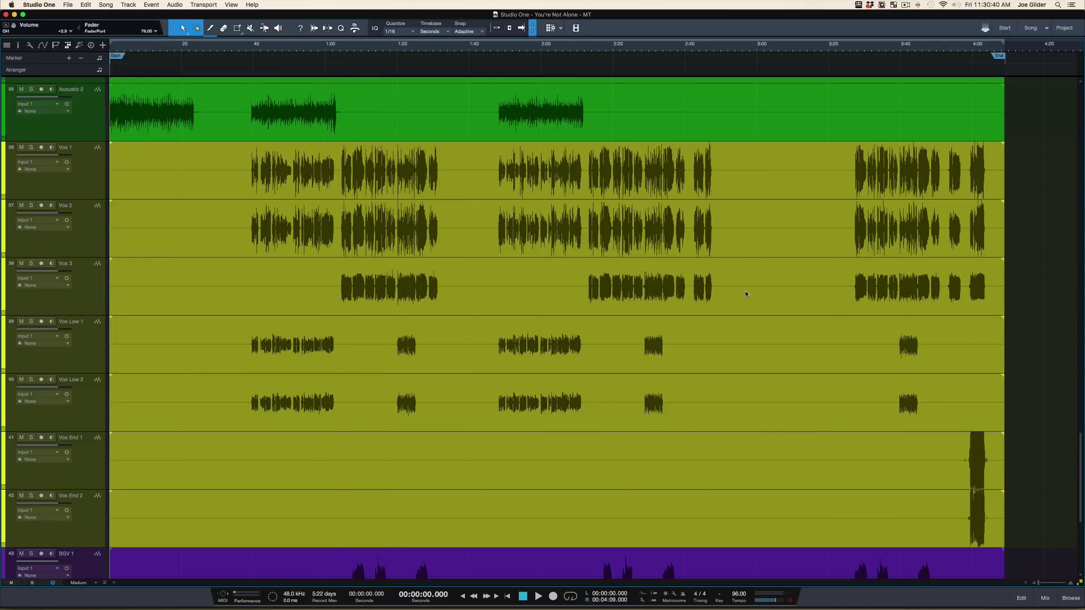
{"action": "left_click", "coordinate": [682, 240]}
{"action": "left_click", "coordinate": [613, 179], "text": "shift"}
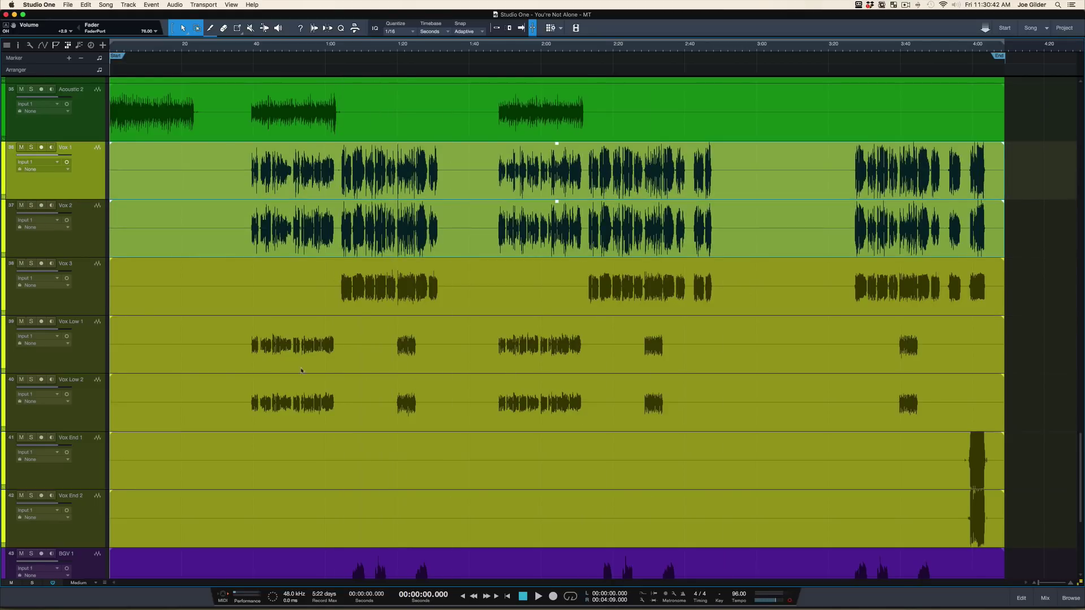
{"action": "left_click", "coordinate": [226, 366]}
{"action": "left_click", "coordinate": [228, 422], "text": "shift"}
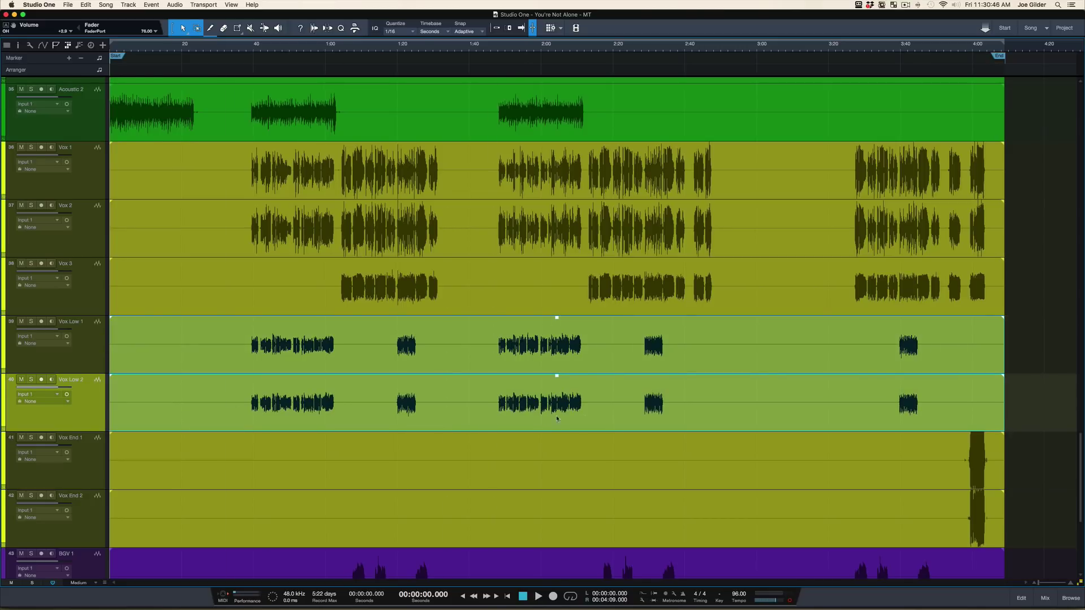
Select the Vox End 1 and Vox End 2 events for review, followed by the Vox 3 event
{"action": "left_click", "coordinate": [945, 451]}
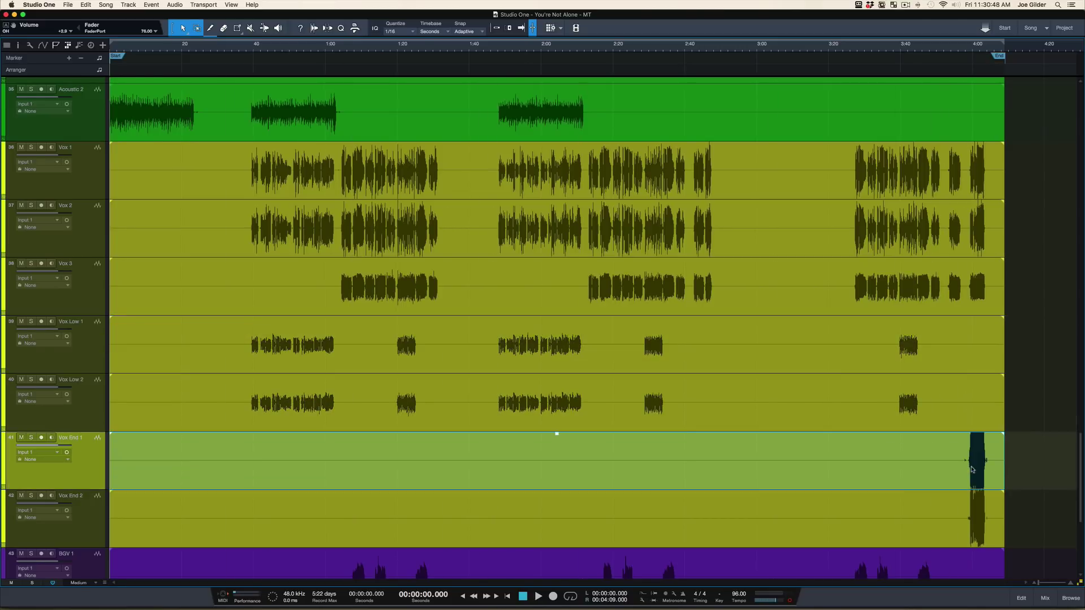
{"action": "left_click", "coordinate": [950, 512], "text": "shift"}
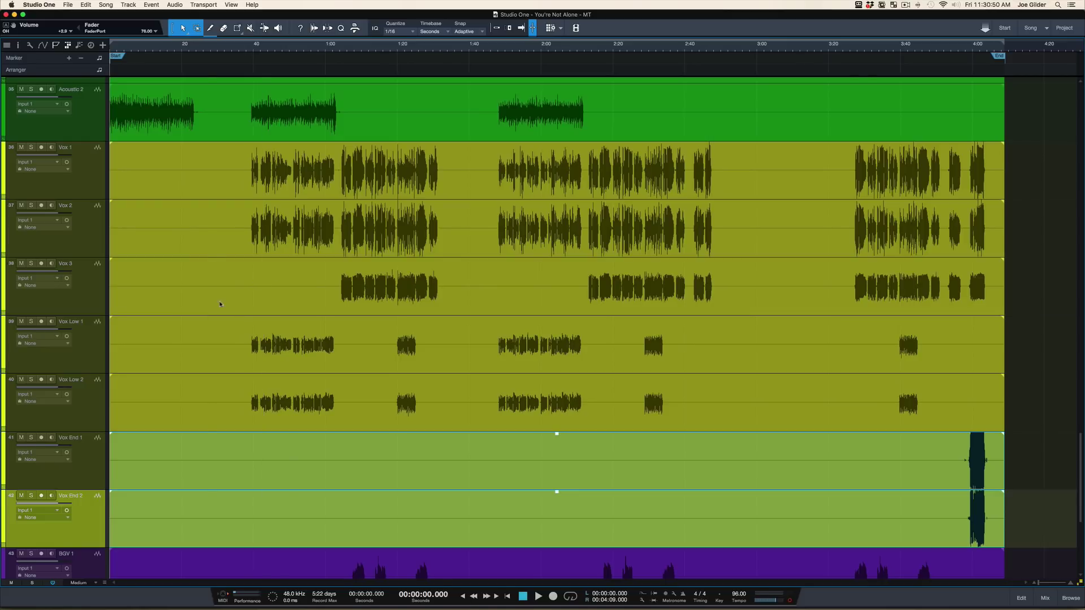
{"action": "left_click", "coordinate": [207, 345]}
{"action": "left_click", "coordinate": [331, 293]}
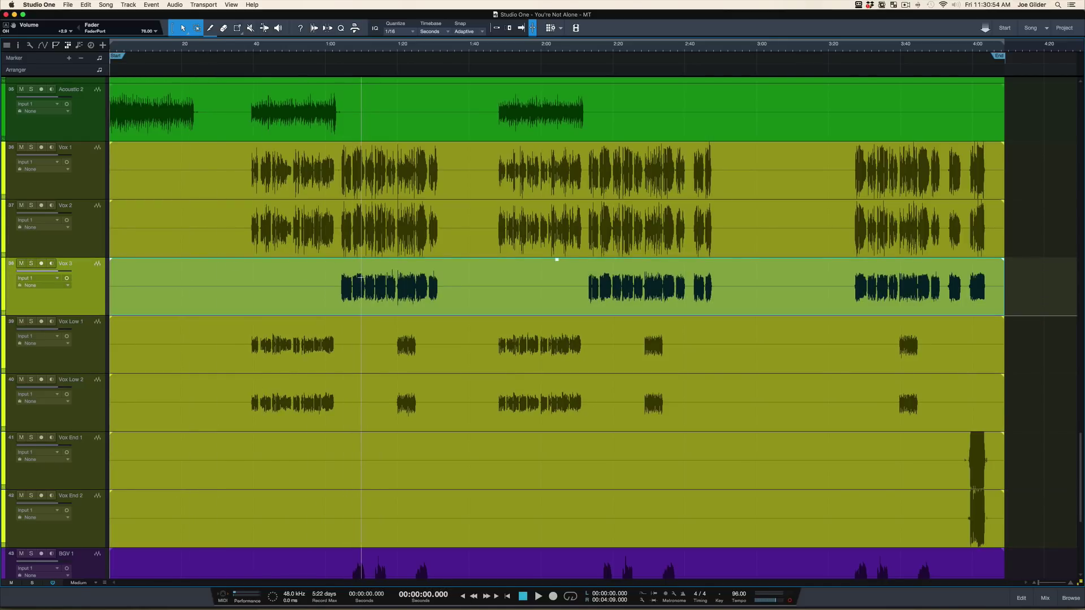
Select the three lead vocal tracks, Vox 1 through Vox 3
{"action": "scroll", "coordinate": [361, 277], "scroll_direction": "down", "scroll_amount": 2}
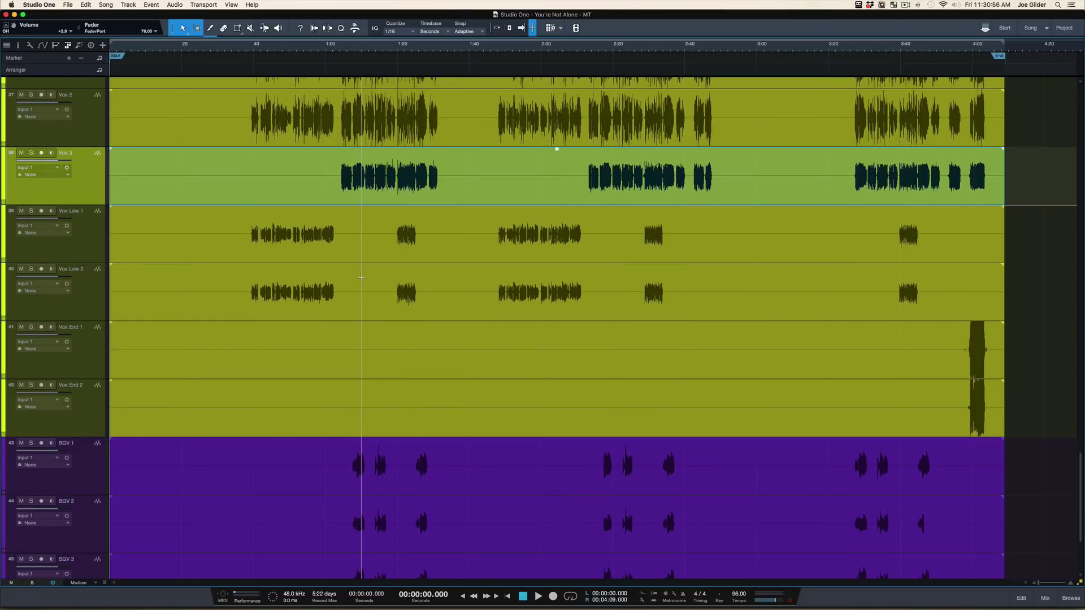
{"action": "scroll", "coordinate": [361, 278], "scroll_direction": "up", "scroll_amount": 2}
{"action": "scroll", "coordinate": [360, 277], "scroll_direction": "up", "scroll_amount": 2}
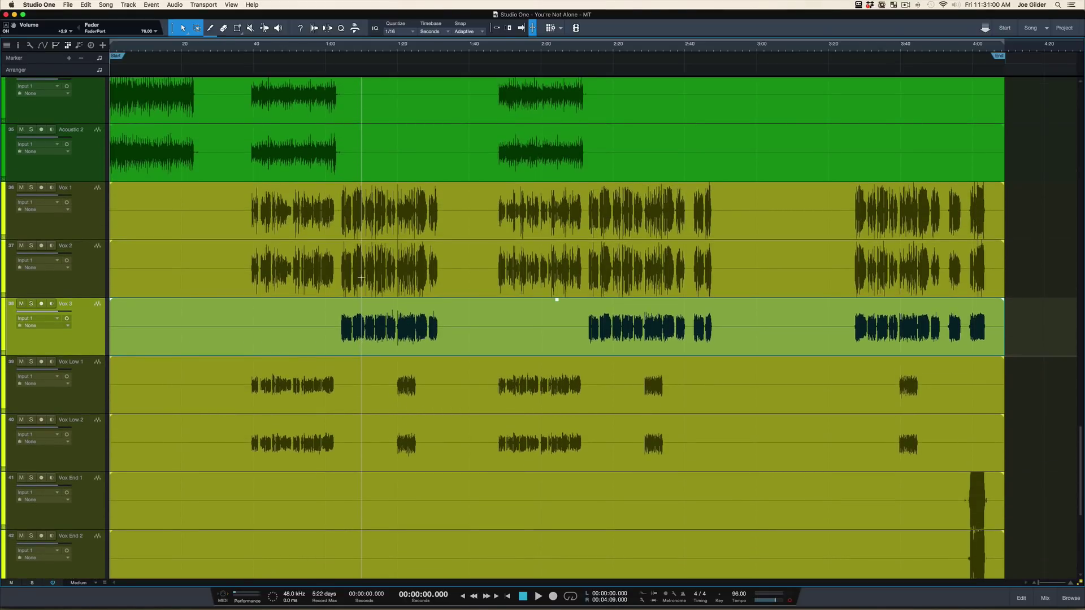
{"action": "left_click", "coordinate": [94, 230], "text": "shift"}
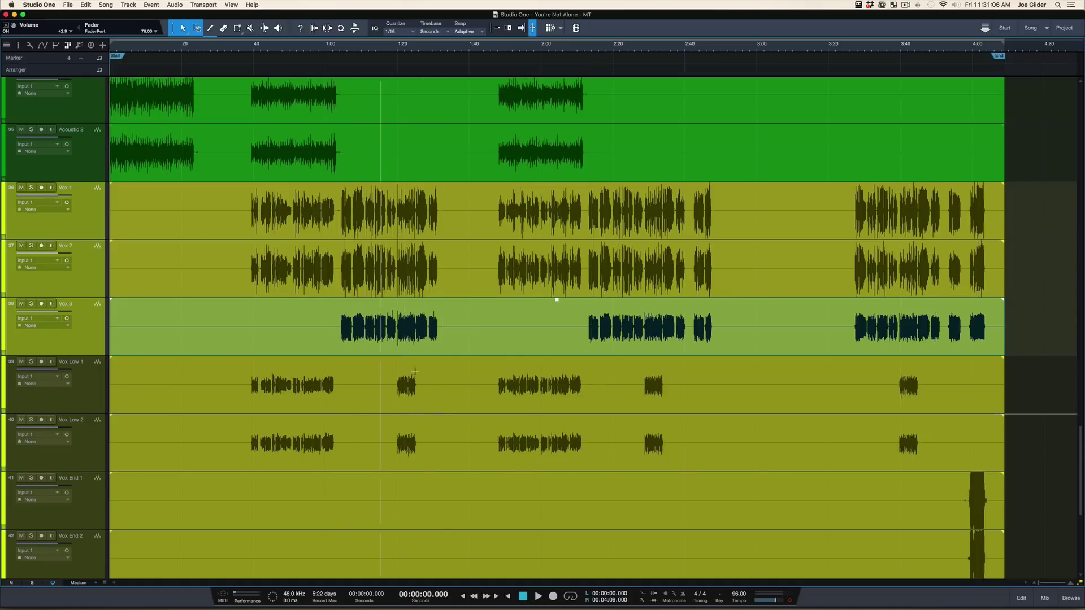
Move the Vox 3 track up into the electric guitars, between EG 3 and EG 4
{"action": "scroll", "coordinate": [397, 323], "scroll_direction": "up", "scroll_amount": 1}
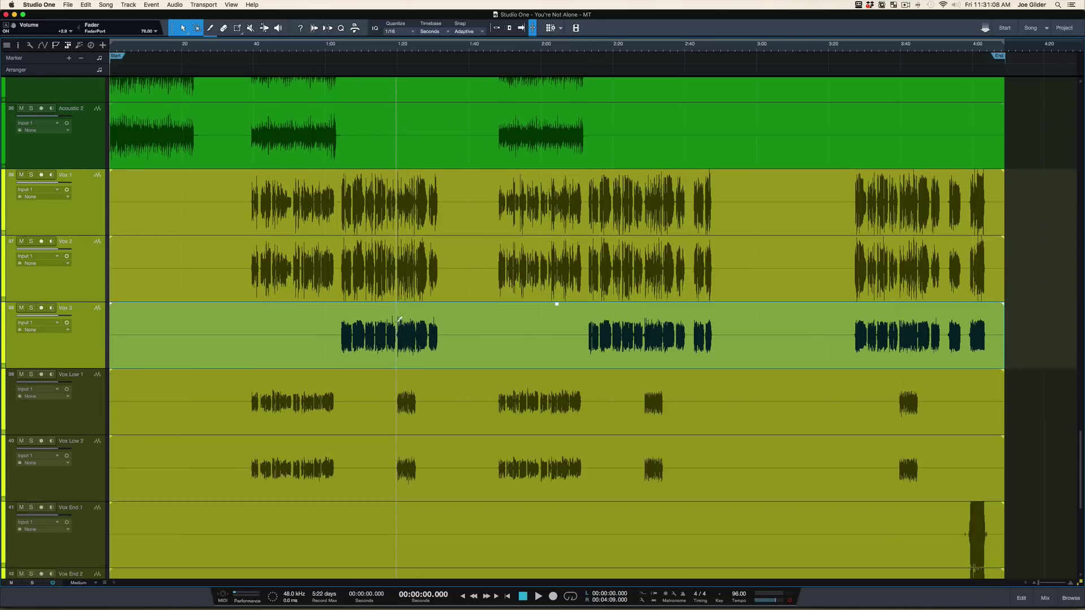
{"action": "scroll", "coordinate": [396, 323], "scroll_direction": "down", "scroll_amount": 10}
{"action": "scroll", "coordinate": [397, 322], "scroll_direction": "up", "scroll_amount": 3}
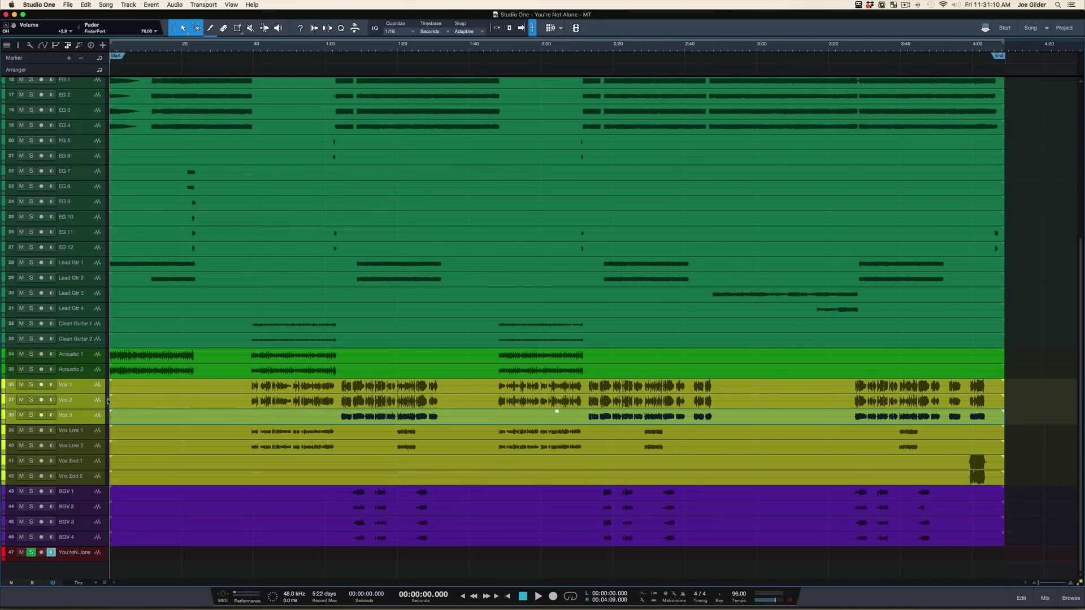
{"action": "left_click_drag", "start_coordinate": [90, 419], "coordinate": [96, 131]}
{"action": "scroll", "coordinate": [326, 295], "scroll_direction": "up", "scroll_amount": 4}
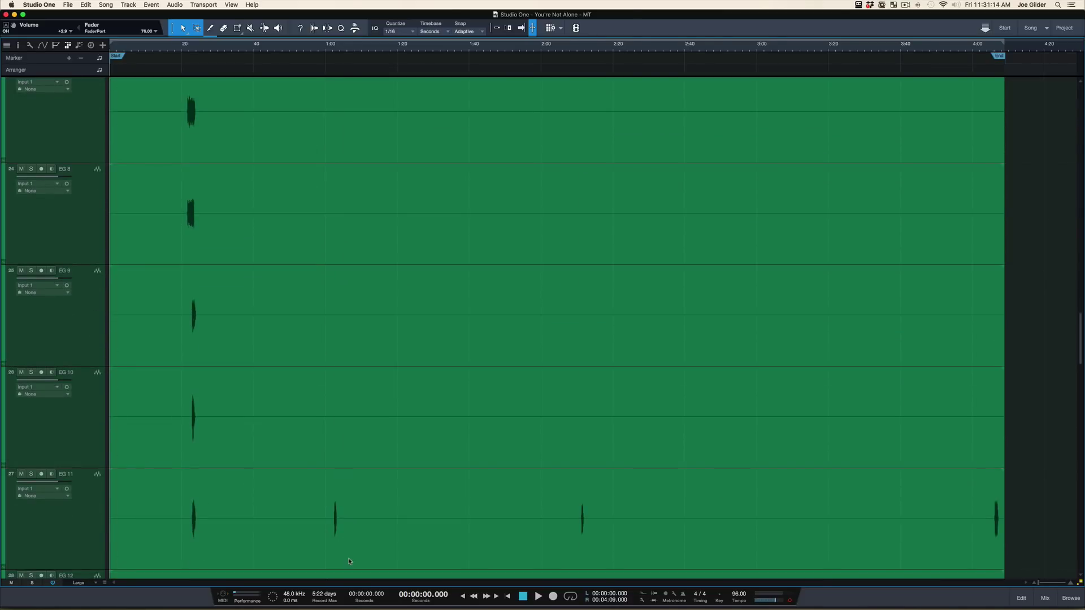
{"action": "scroll", "coordinate": [348, 561], "scroll_direction": "down", "scroll_amount": 1}
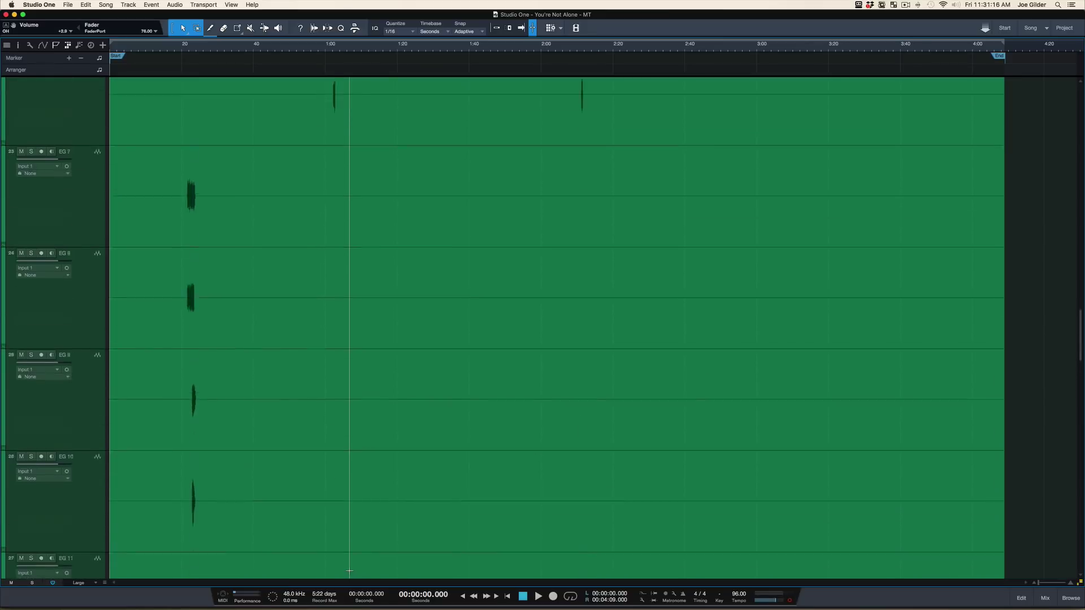
{"action": "scroll", "coordinate": [350, 569], "scroll_direction": "down", "scroll_amount": 5}
{"action": "scroll", "coordinate": [350, 570], "scroll_direction": "up", "scroll_amount": 5}
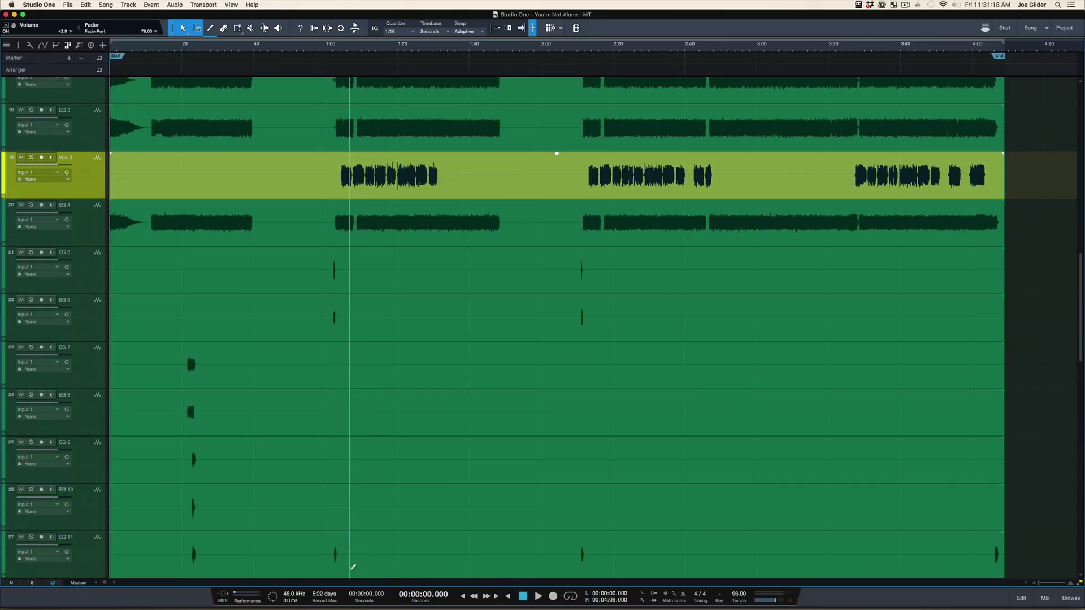
Move the Vox 3 track back down into the vocal group, directly below Vox 2
{"action": "scroll", "coordinate": [207, 308], "scroll_direction": "down", "scroll_amount": 4}
{"action": "scroll", "coordinate": [207, 308], "scroll_direction": "up", "scroll_amount": 3}
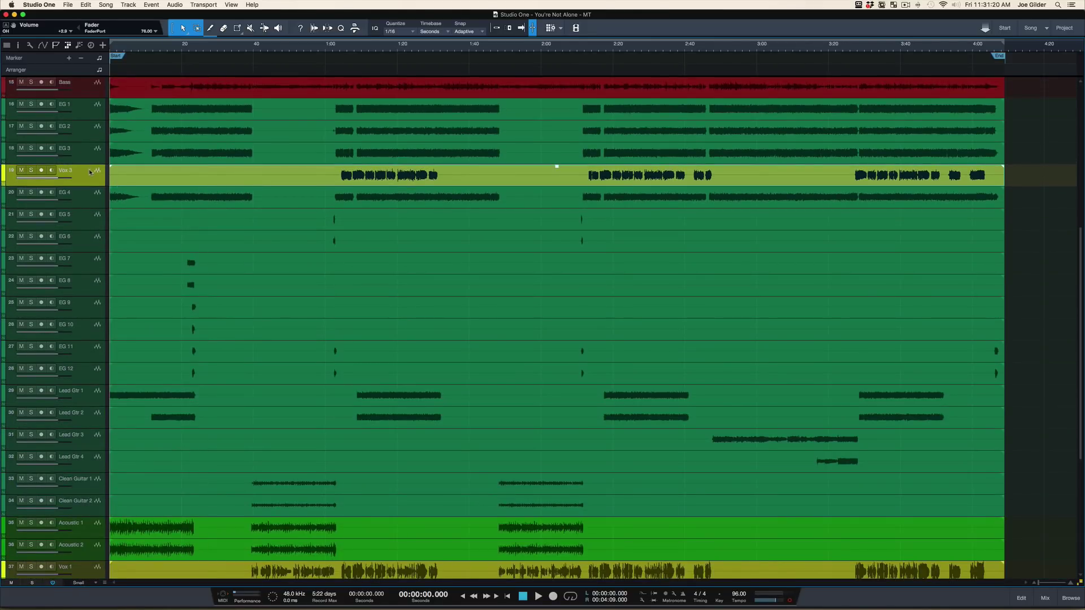
{"action": "left_click_drag", "start_coordinate": [91, 176], "coordinate": [66, 573]}
{"action": "scroll", "coordinate": [209, 522], "scroll_direction": "down", "scroll_amount": 4}
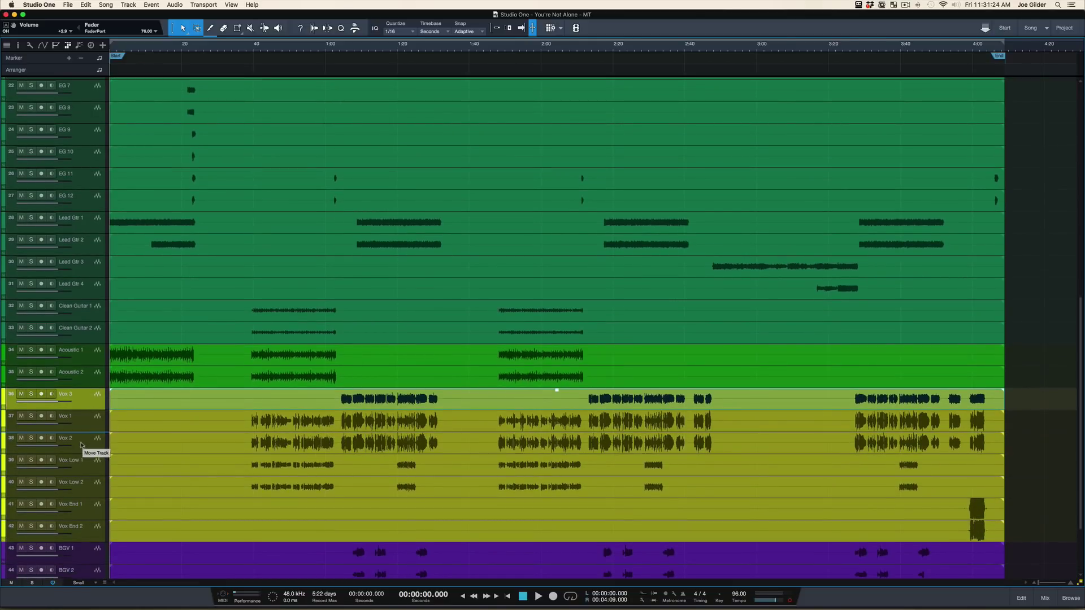
{"action": "left_click_drag", "start_coordinate": [82, 448], "coordinate": [100, 448]}
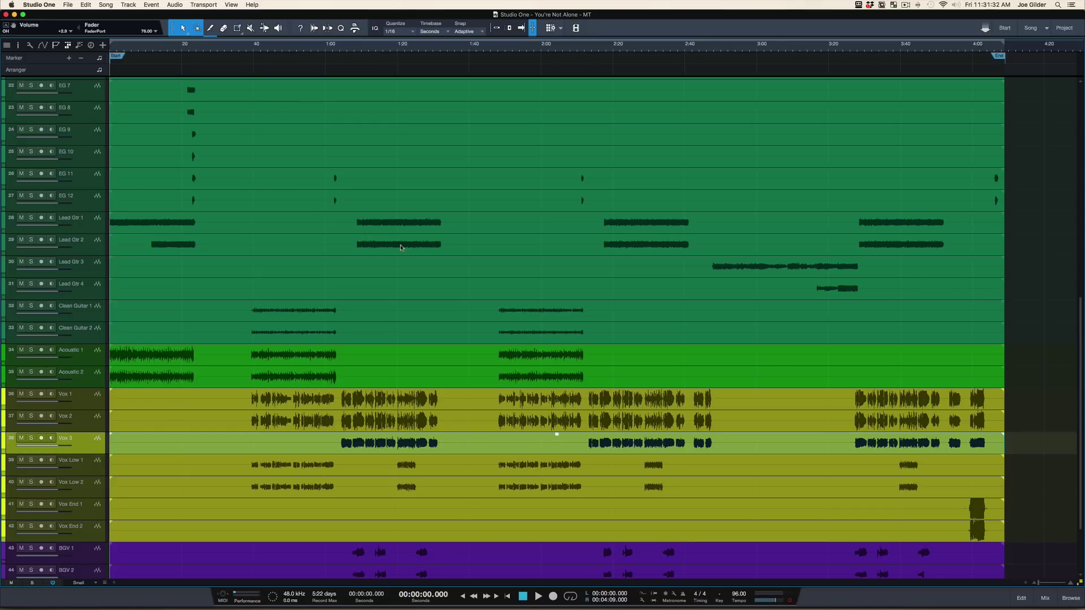
Select the BGV 1 event together with the BGV 4 event to review the background vocals
{"action": "scroll", "coordinate": [365, 455], "scroll_direction": "down", "scroll_amount": 4}
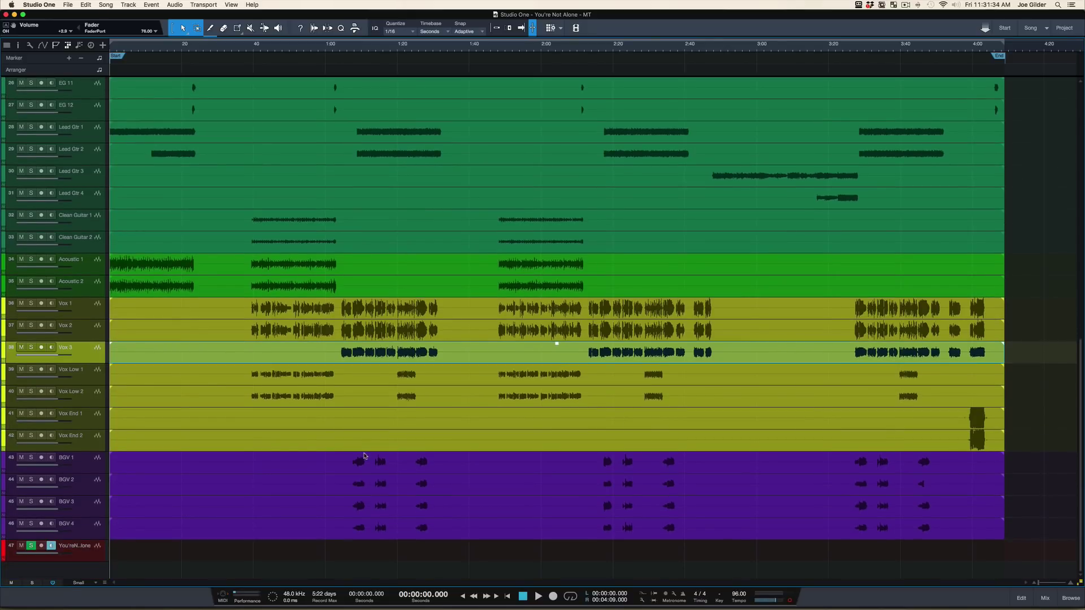
{"action": "left_click", "coordinate": [315, 475]}
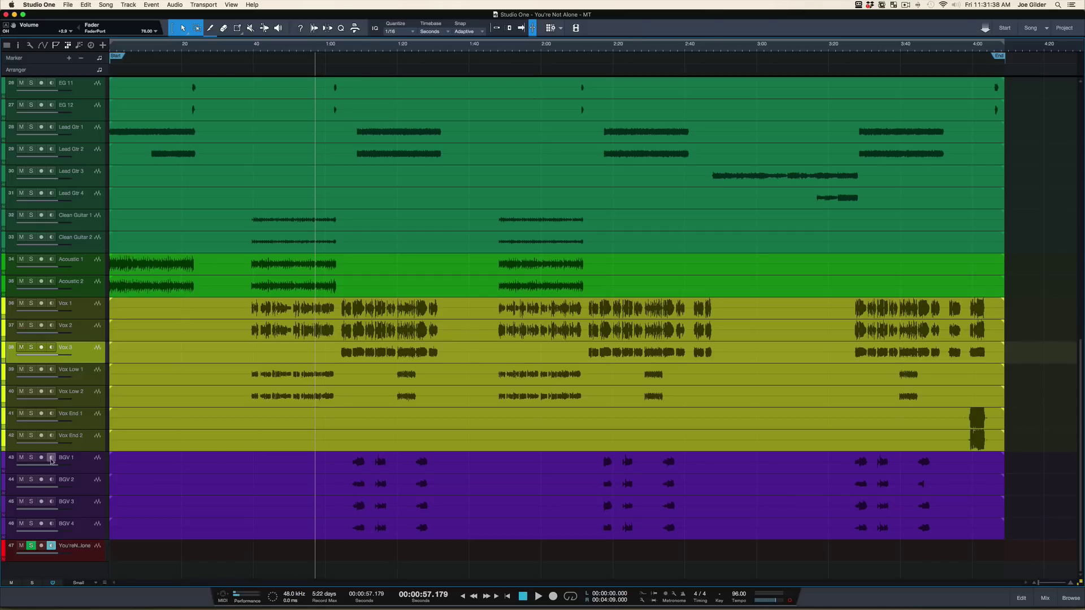
{"action": "left_click", "coordinate": [459, 465]}
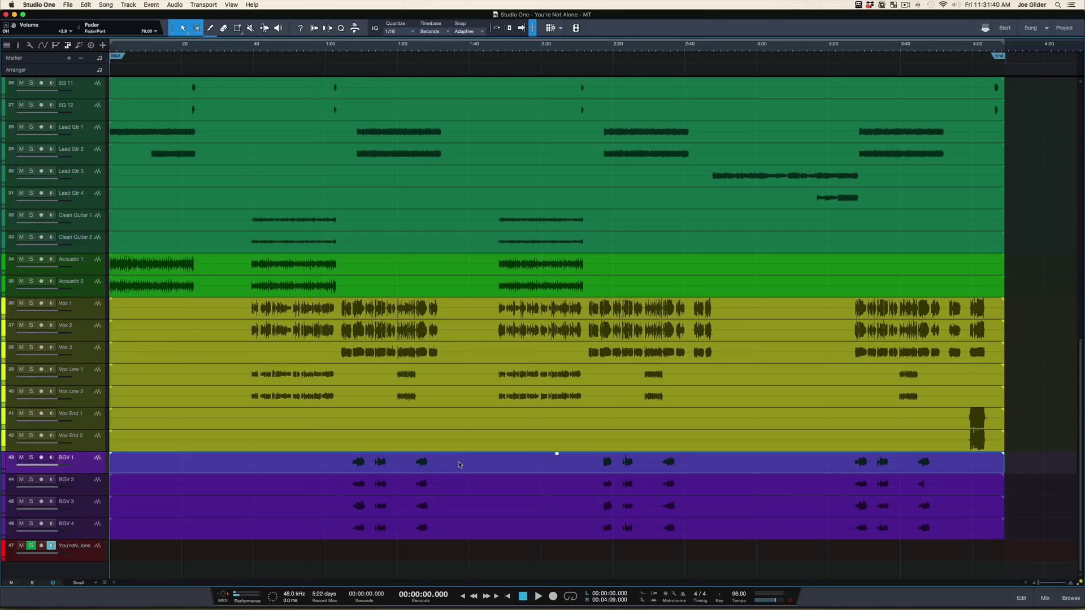
{"action": "left_click", "coordinate": [422, 524], "text": "shift"}
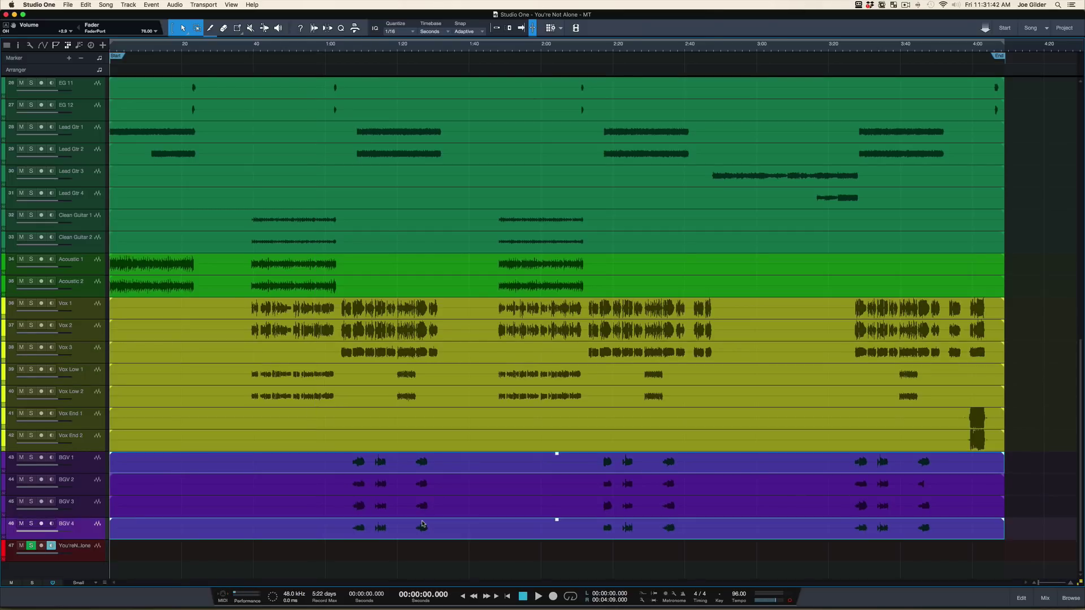
{"action": "scroll", "coordinate": [423, 525], "scroll_direction": "down", "scroll_amount": 2}
{"action": "scroll", "coordinate": [423, 525], "scroll_direction": "up", "scroll_amount": 2}
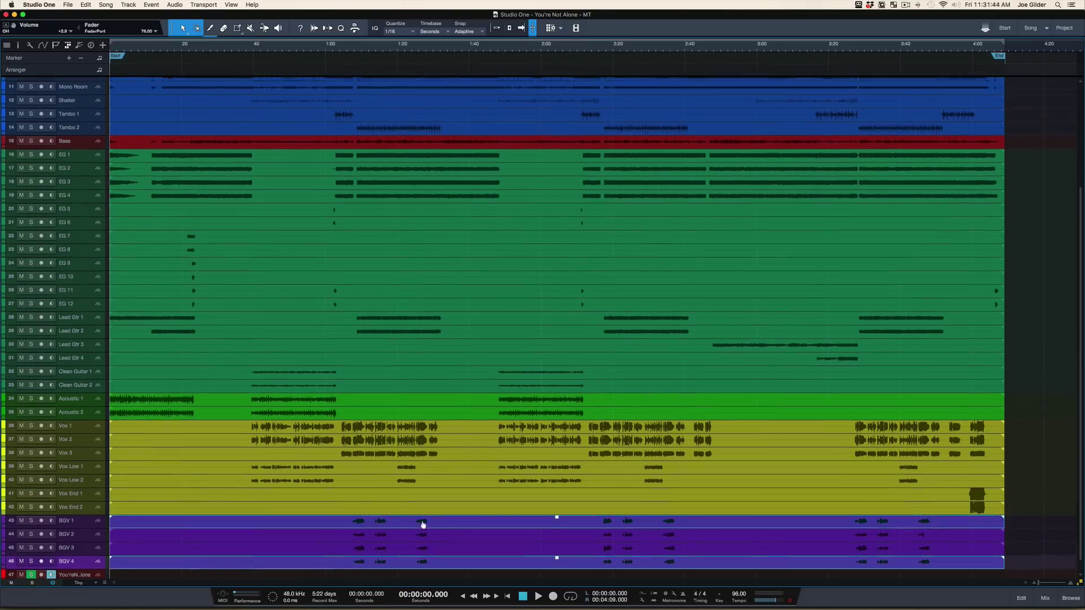
Select the EG 1 and EG 2 tracks as a pair, followed by EG 1 through EG 4 together
{"action": "scroll", "coordinate": [422, 525], "scroll_direction": "up", "scroll_amount": 3}
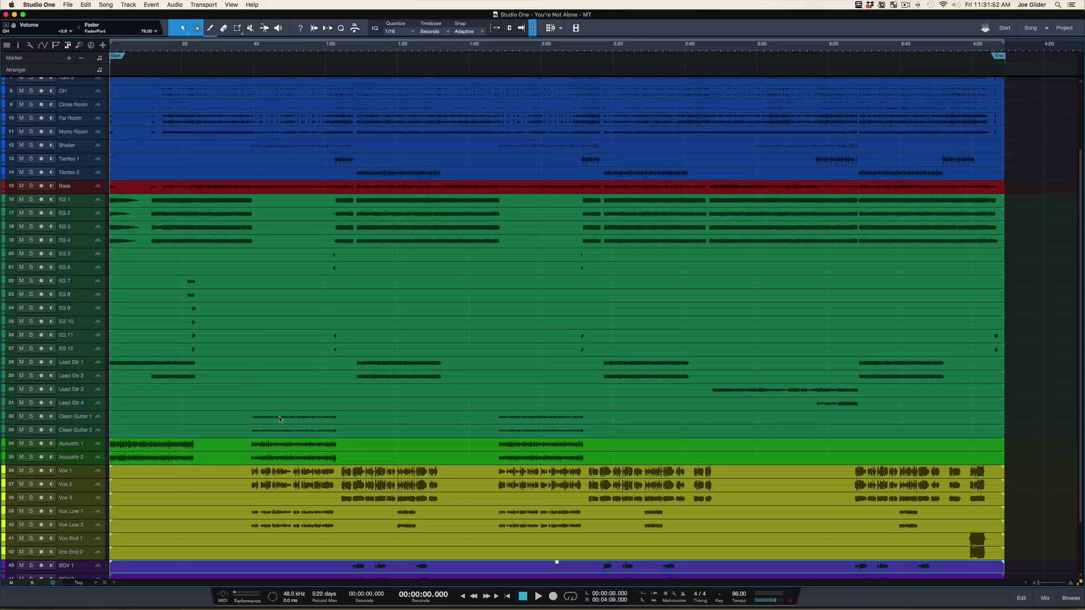
{"action": "left_click", "coordinate": [90, 197]}
{"action": "left_click", "coordinate": [101, 219], "text": "shift"}
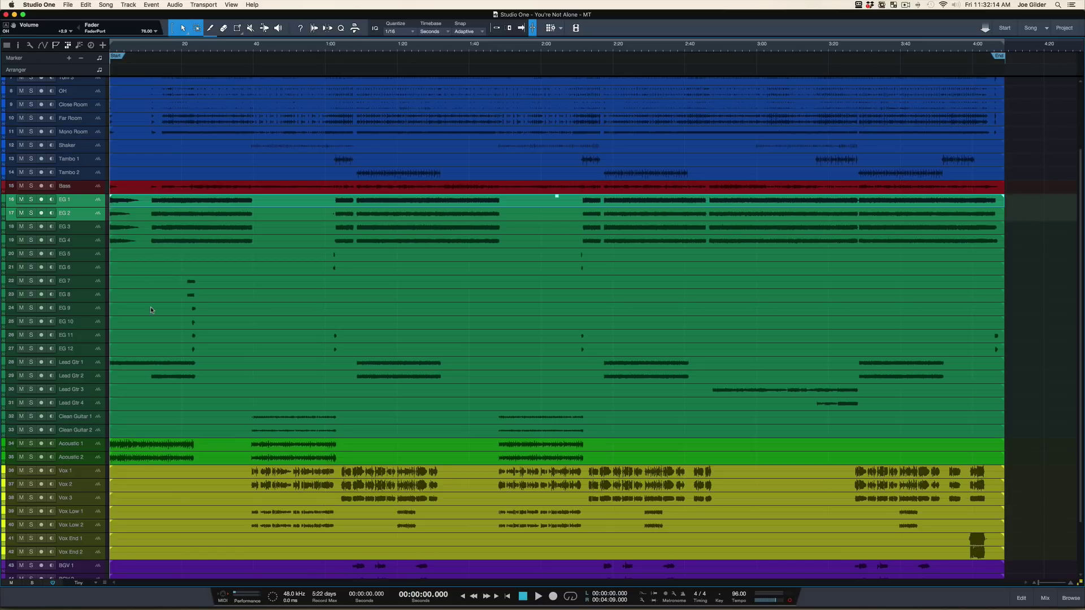
{"action": "left_click", "coordinate": [99, 243]}
{"action": "left_click", "coordinate": [96, 205], "text": "shift"}
Select the EG 1, EG 2, EG 3 and EG 4 tracks one at a time to compare their waveforms
{"action": "scroll", "coordinate": [148, 225], "scroll_direction": "up", "scroll_amount": 5}
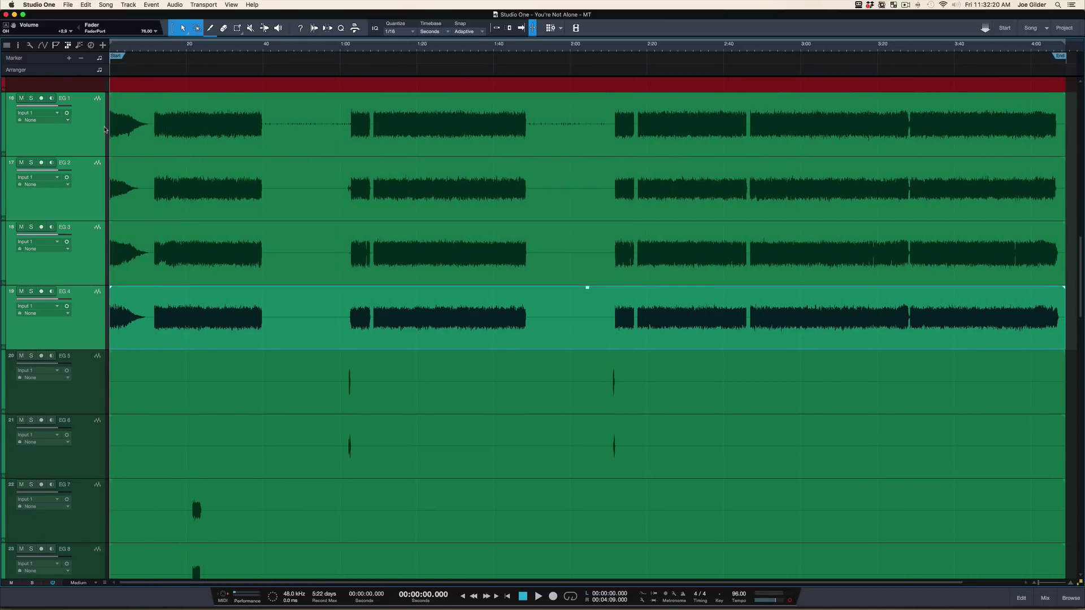
{"action": "left_click", "coordinate": [105, 129]}
{"action": "left_click", "coordinate": [97, 184]}
{"action": "left_click", "coordinate": [83, 255]}
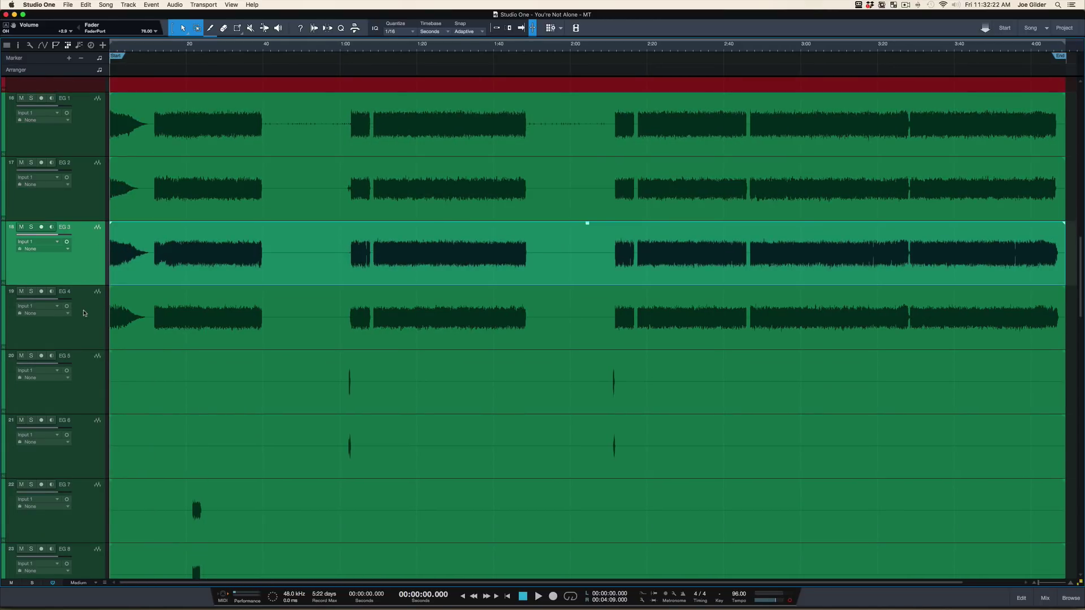
{"action": "left_click", "coordinate": [85, 312]}
Select the EG 5 and EG 6 events together and show the full song length in the timeline
{"action": "left_click", "coordinate": [255, 388]}
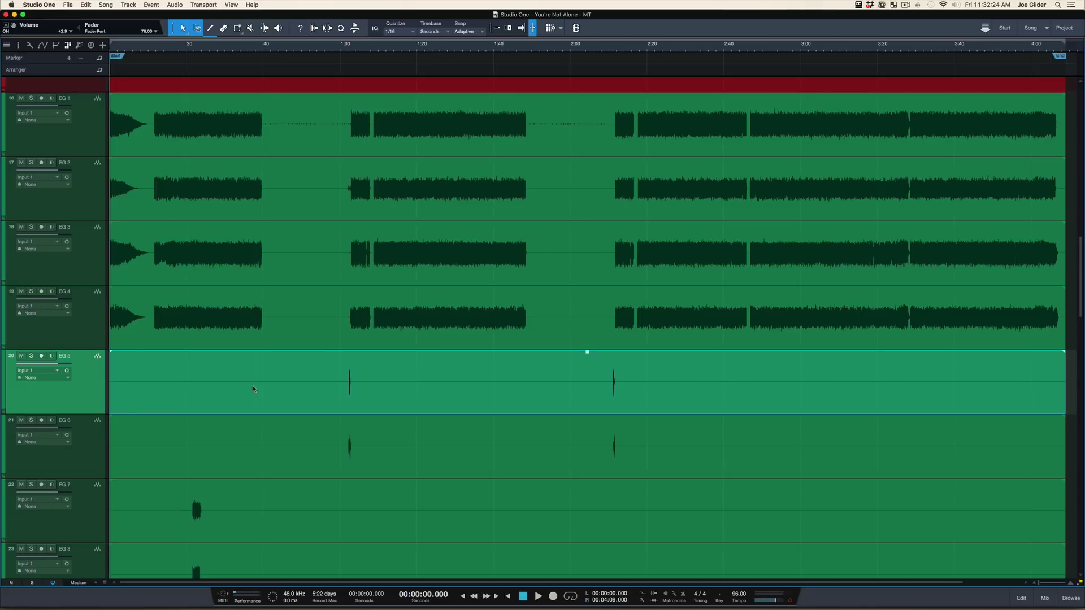
{"action": "left_click", "coordinate": [270, 456], "text": "shift"}
{"action": "left_click_drag", "start_coordinate": [301, 50], "coordinate": [301, 31]}
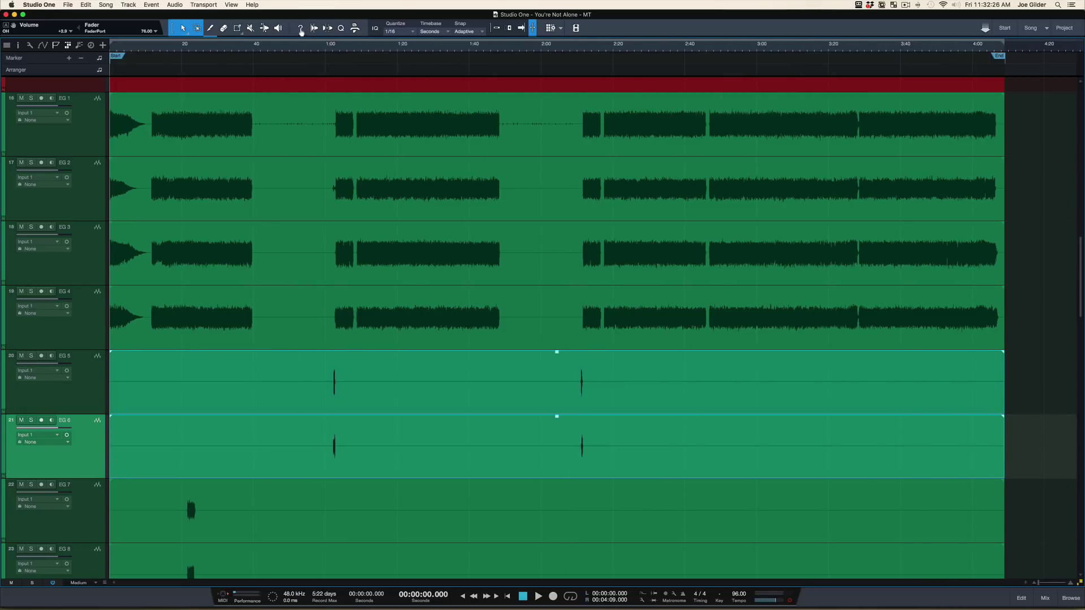
Set the loop range to each quiet gap in EG 1 in turn, about 0:40 to 1:03 and about 1:49 to 2:11
{"action": "scroll", "coordinate": [397, 271], "scroll_direction": "down", "scroll_amount": 3}
{"action": "scroll", "coordinate": [399, 270], "scroll_direction": "down", "scroll_amount": 1}
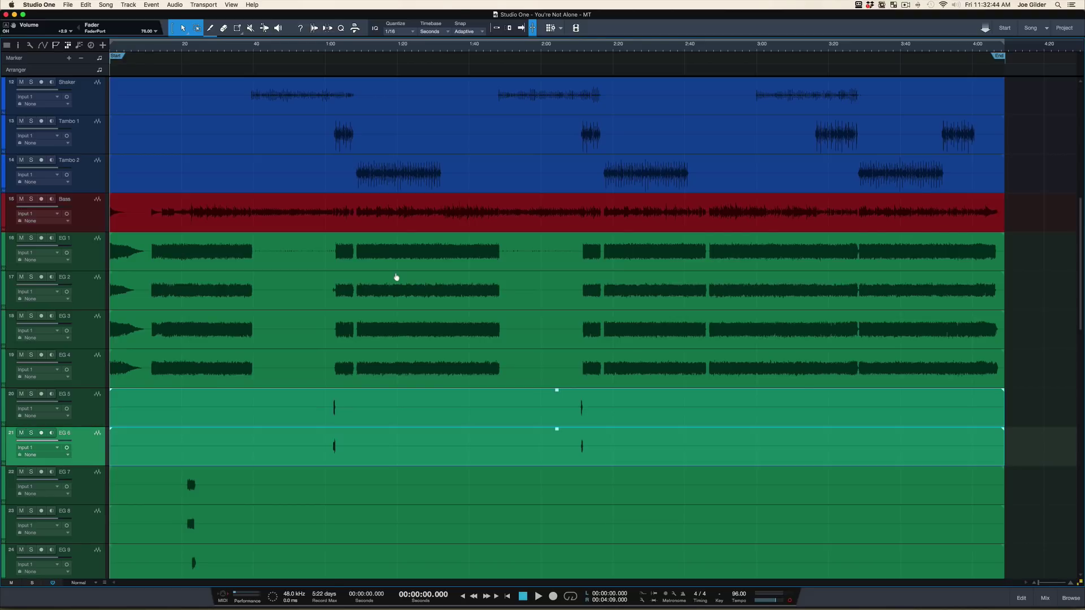
{"action": "left_click_drag", "start_coordinate": [255, 249], "coordinate": [339, 240]}
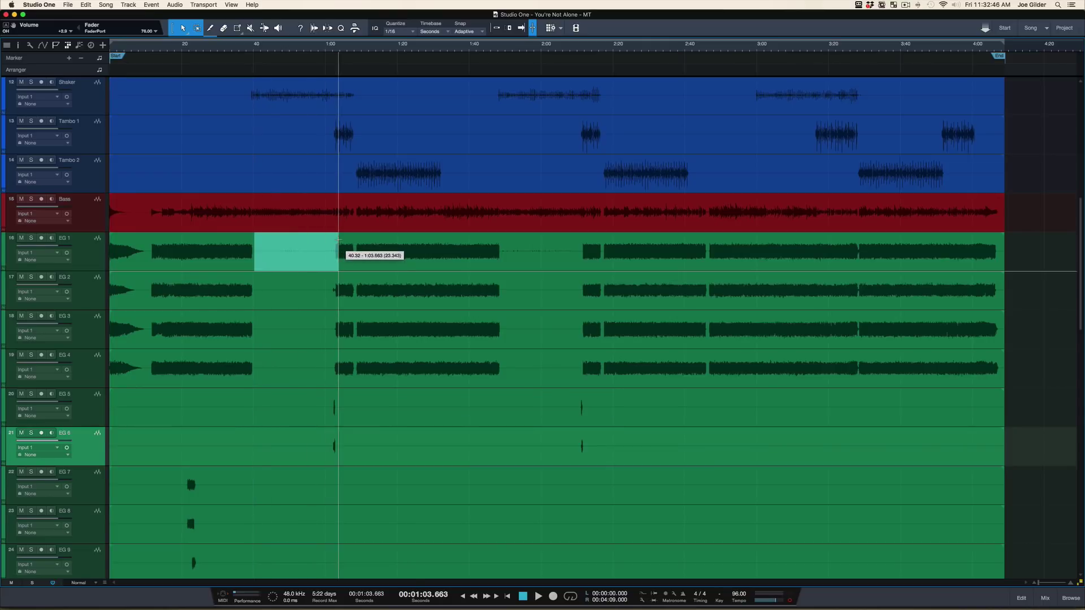
{"action": "left_click_drag", "start_coordinate": [501, 248], "coordinate": [582, 247]}
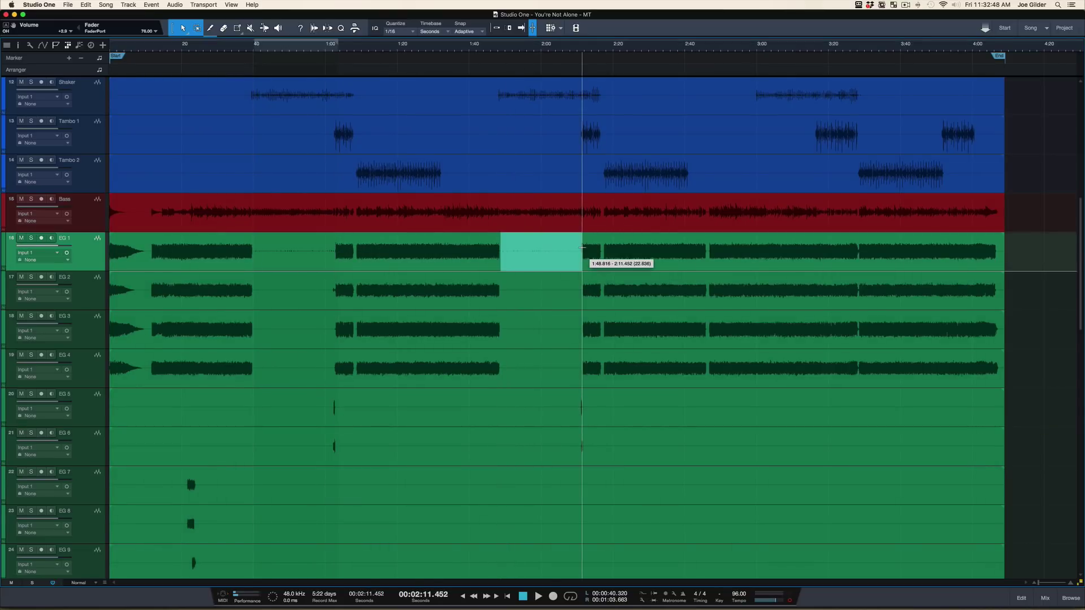
{"action": "key", "text": "p"}
{"action": "left_click_drag", "start_coordinate": [256, 242], "coordinate": [337, 240]}
{"action": "key", "text": "p"}
{"action": "left_click_drag", "start_coordinate": [503, 244], "coordinate": [568, 239]}
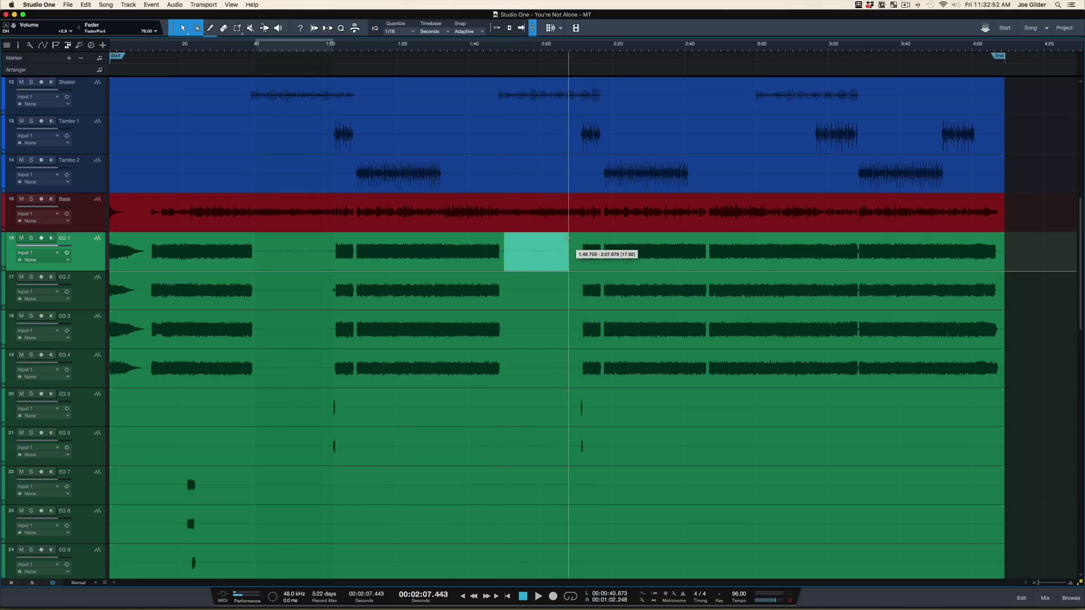
{"action": "key", "text": "p"}
Set the loop range to the full EG 1 event and shrink the track heights to overview the session
{"action": "left_click", "coordinate": [474, 261]}
{"action": "key", "text": "p"}
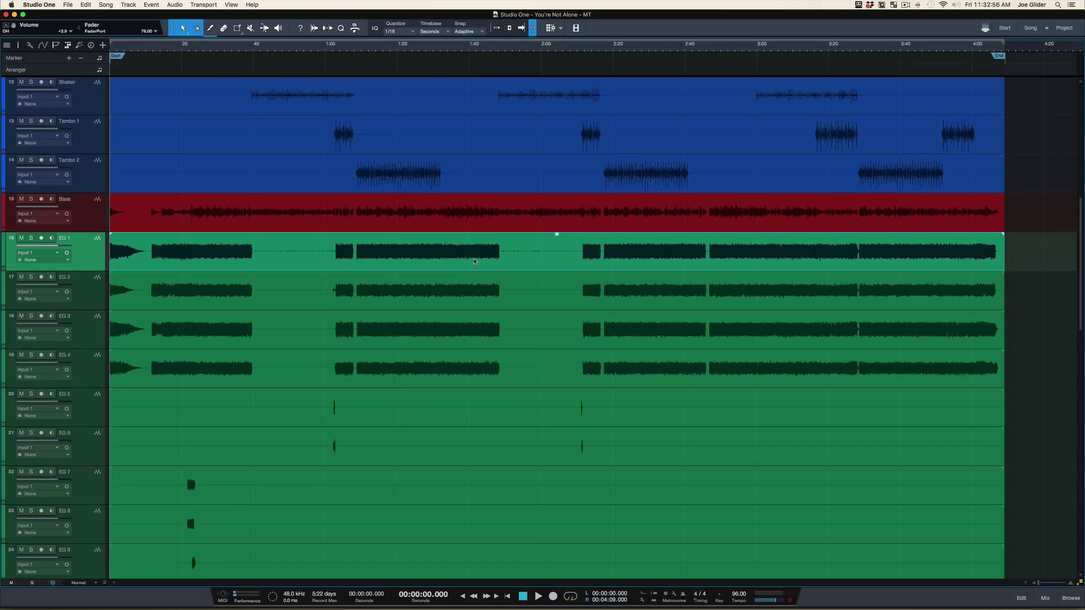
{"action": "key", "text": "shift+w"}
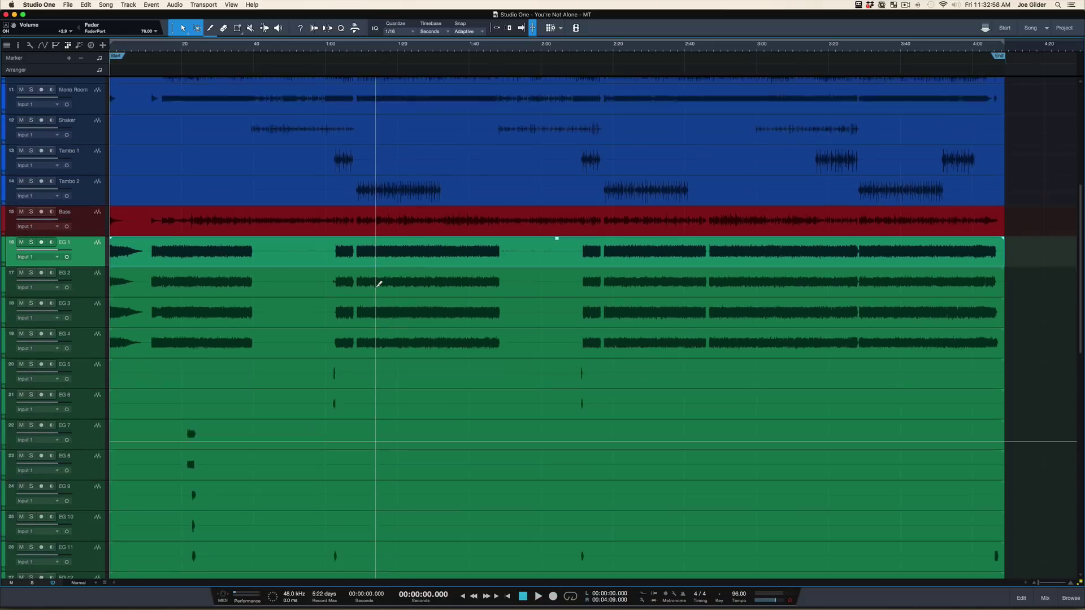
{"action": "key", "text": "shift+w"}
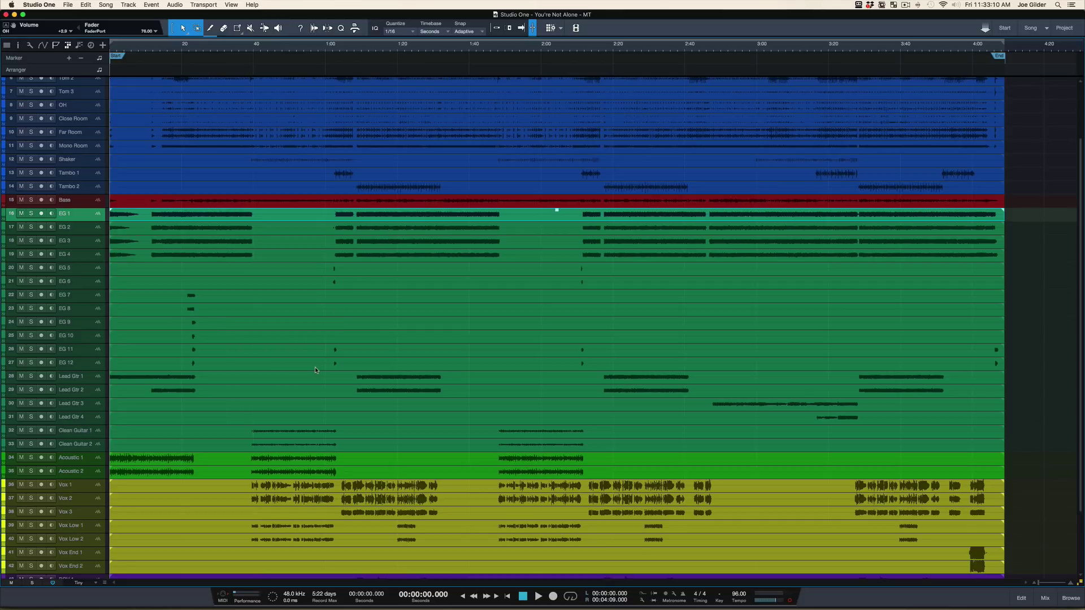
{"action": "scroll", "coordinate": [316, 370], "scroll_direction": "up", "scroll_amount": 5}
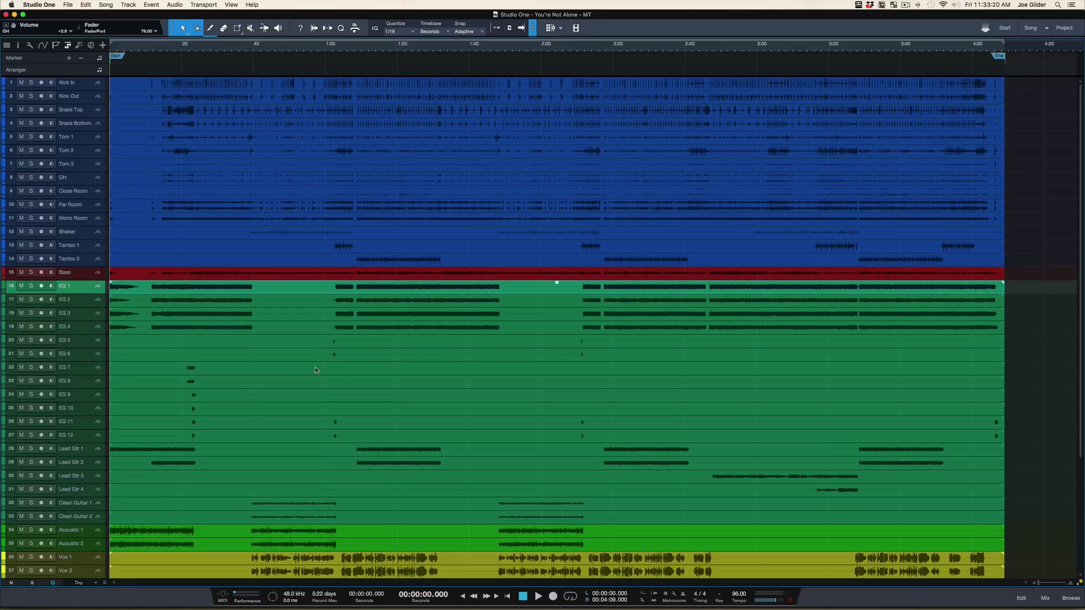
Enlarge the electric guitar tracks and select EG 1 with EG 2, followed by EG 3
{"action": "key", "text": "shift+e"}
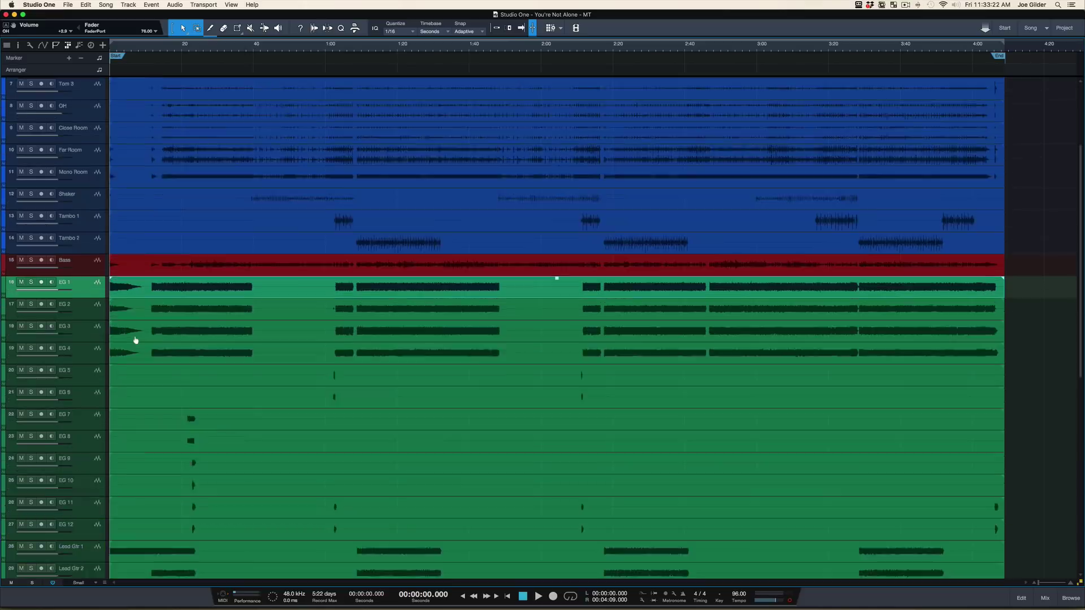
{"action": "key", "text": "shift+e"}
{"action": "left_click", "coordinate": [88, 348]}
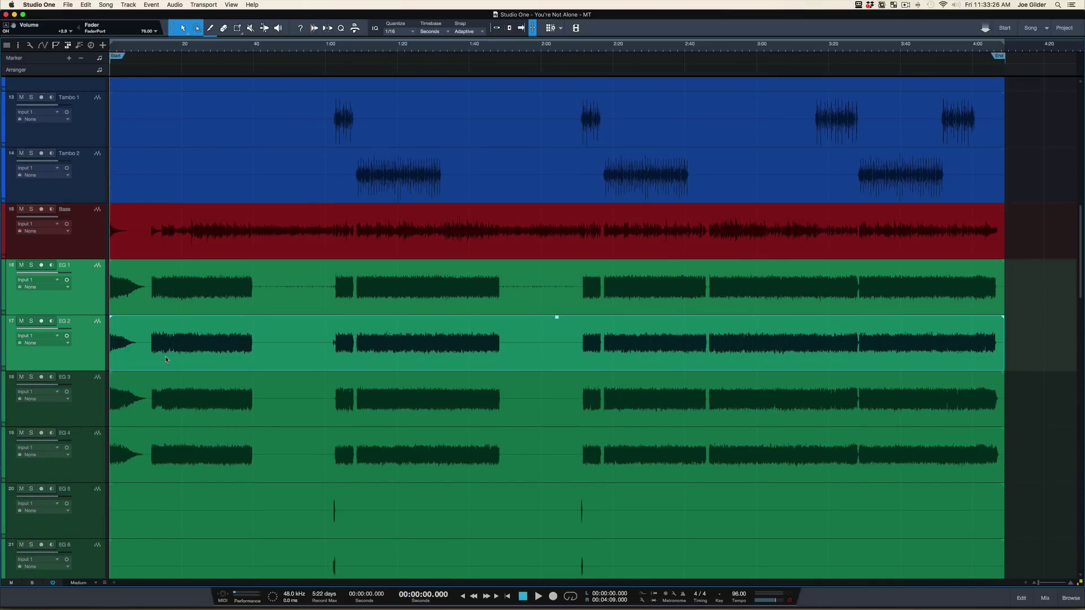
{"action": "left_click", "coordinate": [96, 404]}
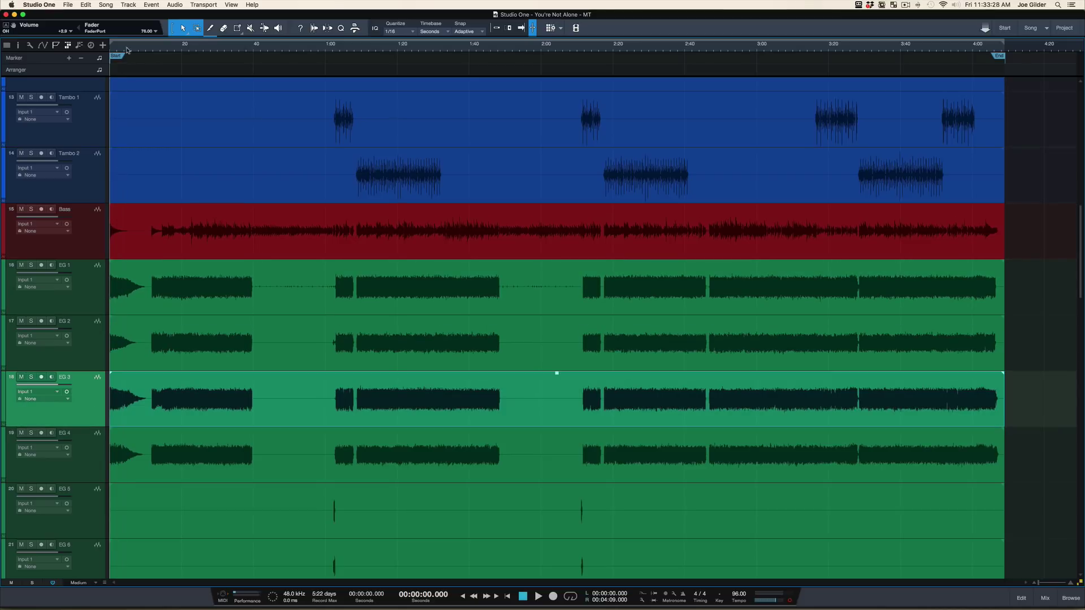
Select the EG 1 and EG 3 tracks to compare their waveforms over the opening seconds of the song
{"action": "left_click_drag", "start_coordinate": [113, 45], "coordinate": [128, 89]}
{"action": "scroll", "coordinate": [239, 170], "scroll_direction": "left", "scroll_amount": 5}
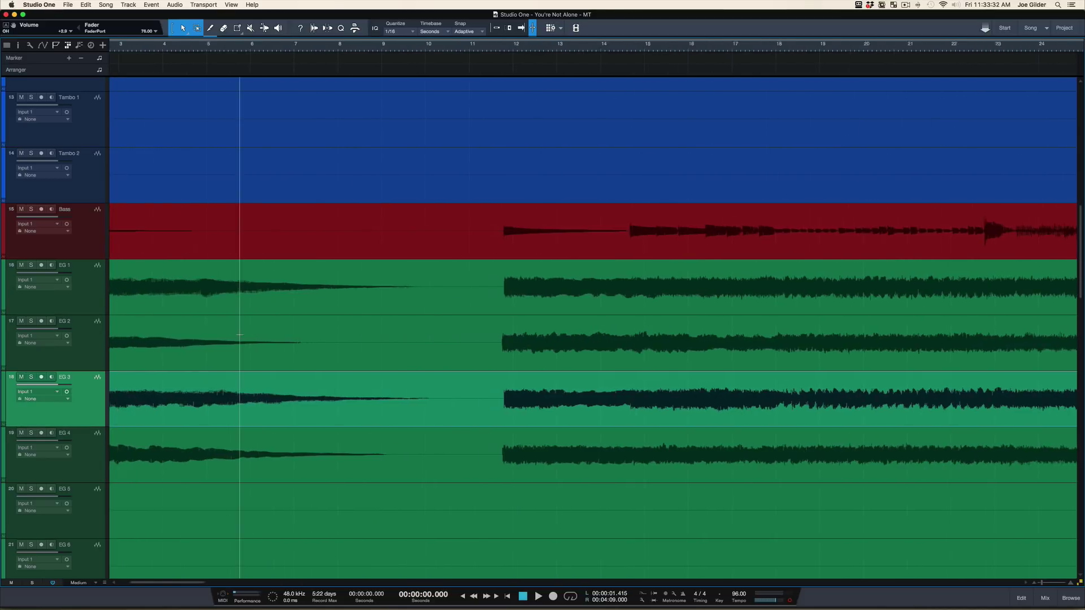
{"action": "left_click", "coordinate": [86, 286]}
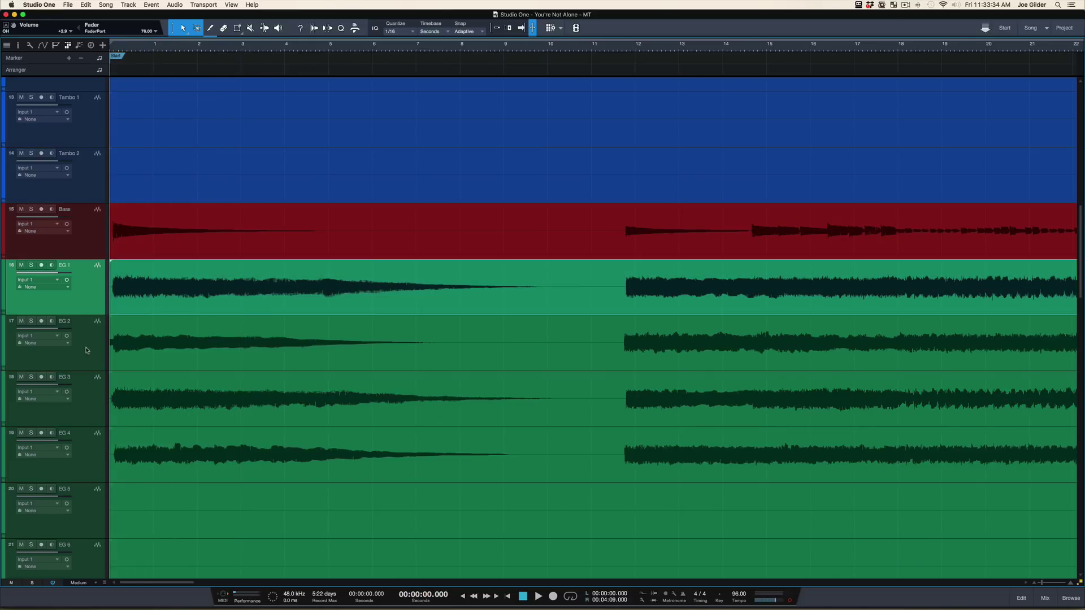
{"action": "left_click", "coordinate": [88, 401]}
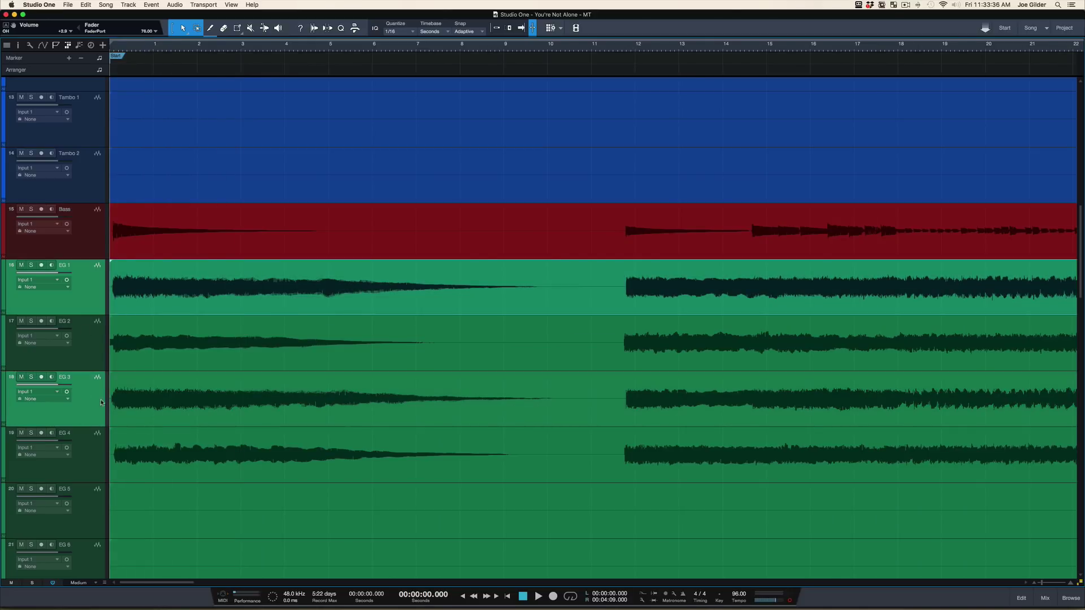
Examine where each electric guitar waveform begins within the first two seconds, and reselect the EG 1 track
{"action": "mouse_move", "coordinate": [121, 52]}
{"action": "left_mouse_down"}
{"action": "mouse_move", "coordinate": [119, 81]}
{"action": "mouse_move", "coordinate": [221, 358]}
{"action": "left_mouse_up"}
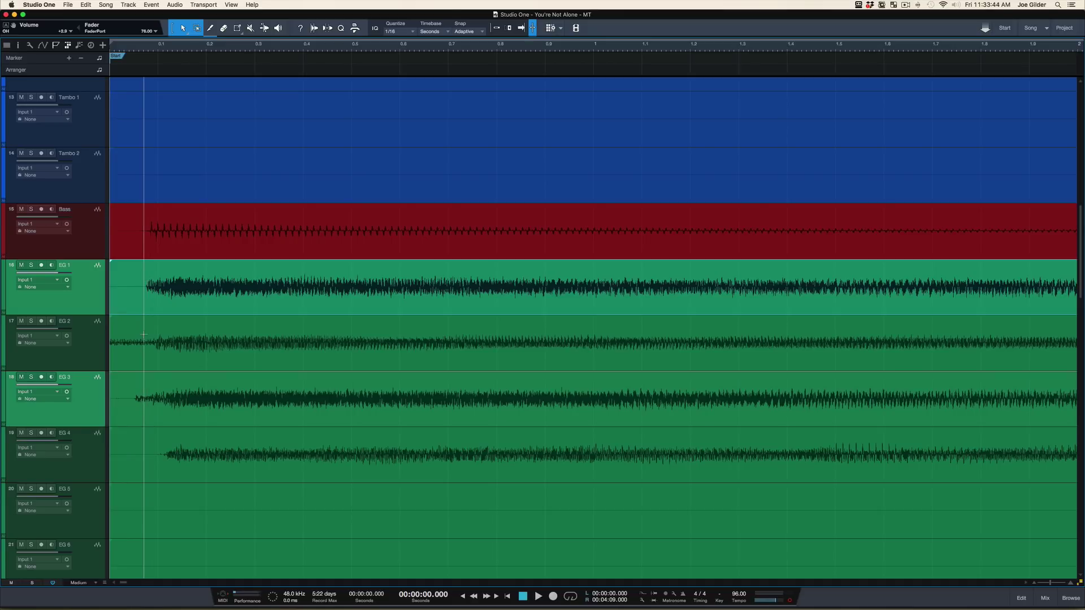
{"action": "left_click", "coordinate": [84, 363]}
{"action": "left_click", "coordinate": [95, 307]}
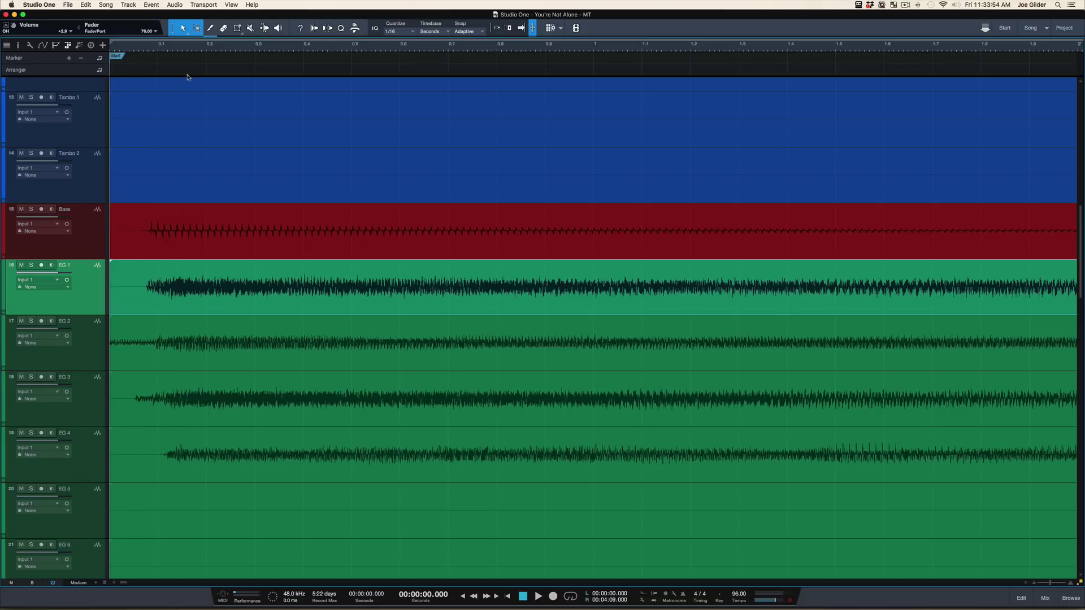
{"action": "key", "text": "w"}
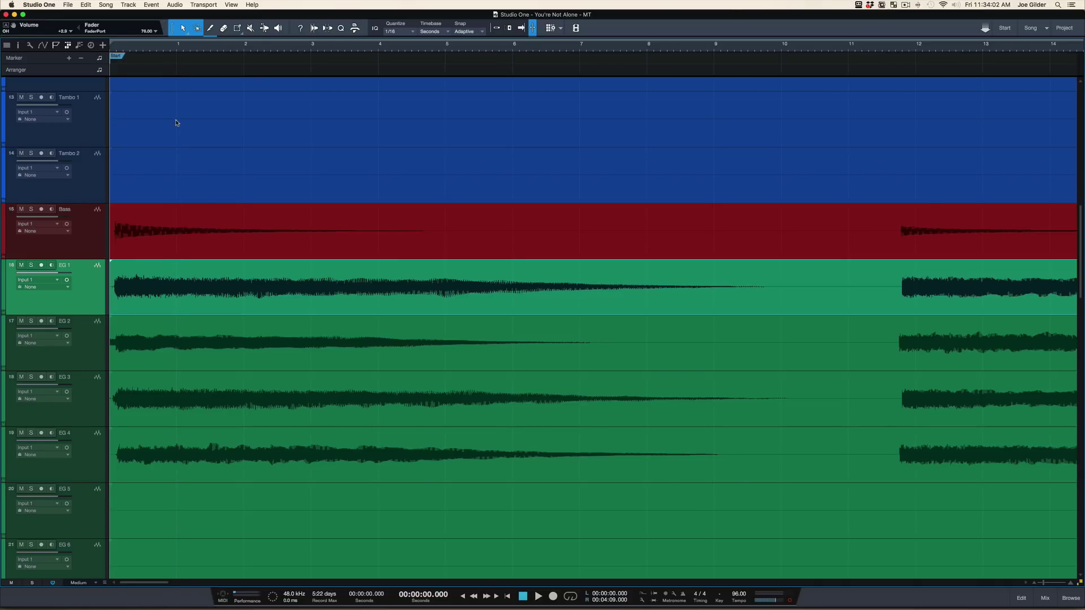
In the mixer, pan EG 1 and EG 3 hard left and EG 2 hard right, and adjust the pan of EG 4
{"action": "key", "text": "F3"}
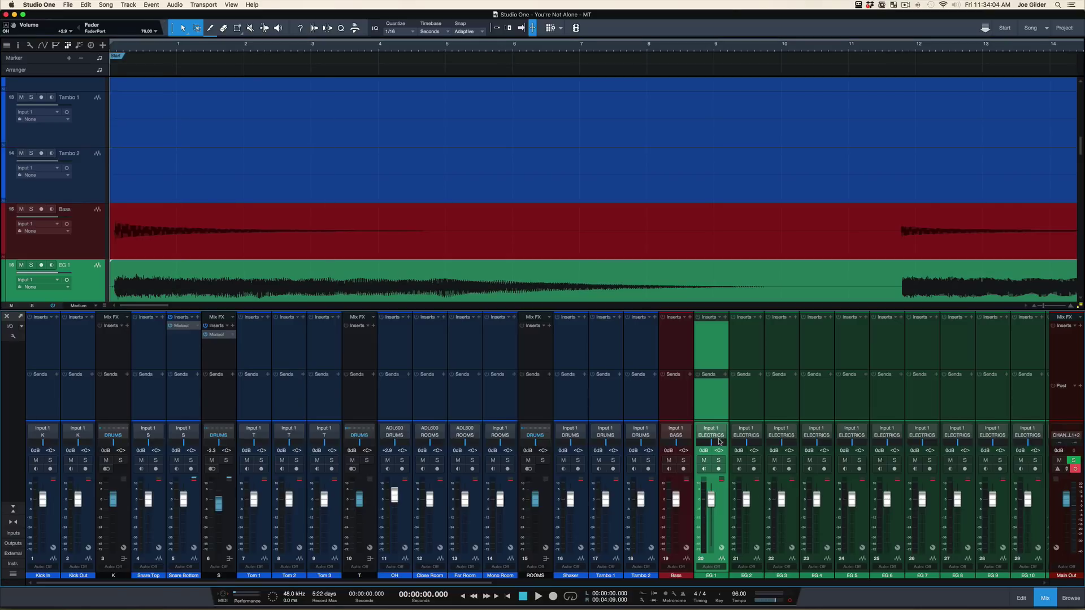
{"action": "left_click_drag", "start_coordinate": [714, 442], "coordinate": [672, 439]}
{"action": "left_click_drag", "start_coordinate": [741, 442], "coordinate": [763, 449]}
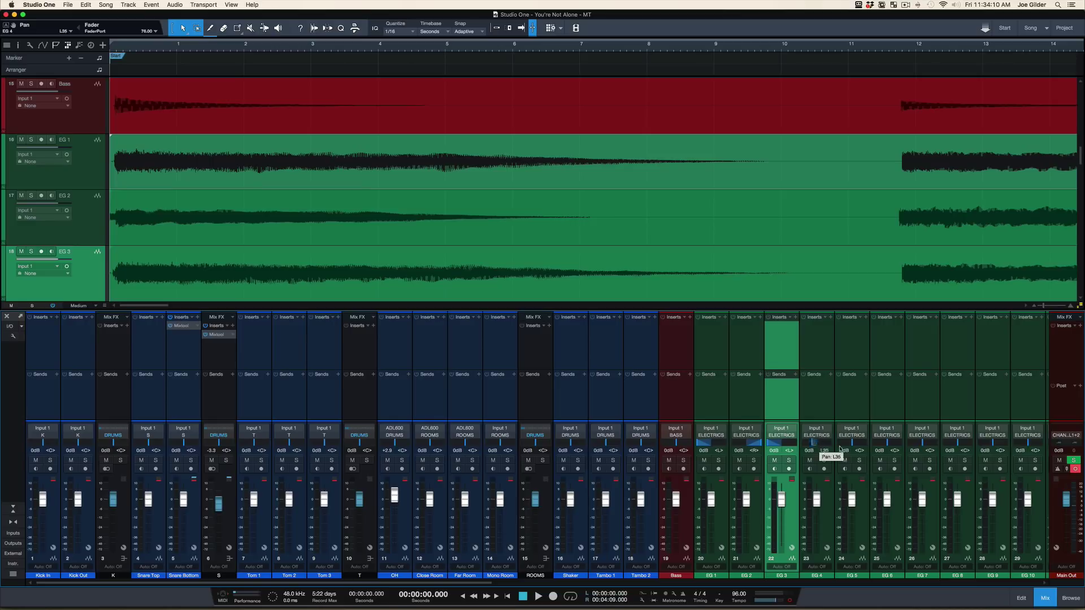
Close the mixer and select the EG 1 and EG 2 tracks together in the arrangement
{"action": "key", "text": "F3"}
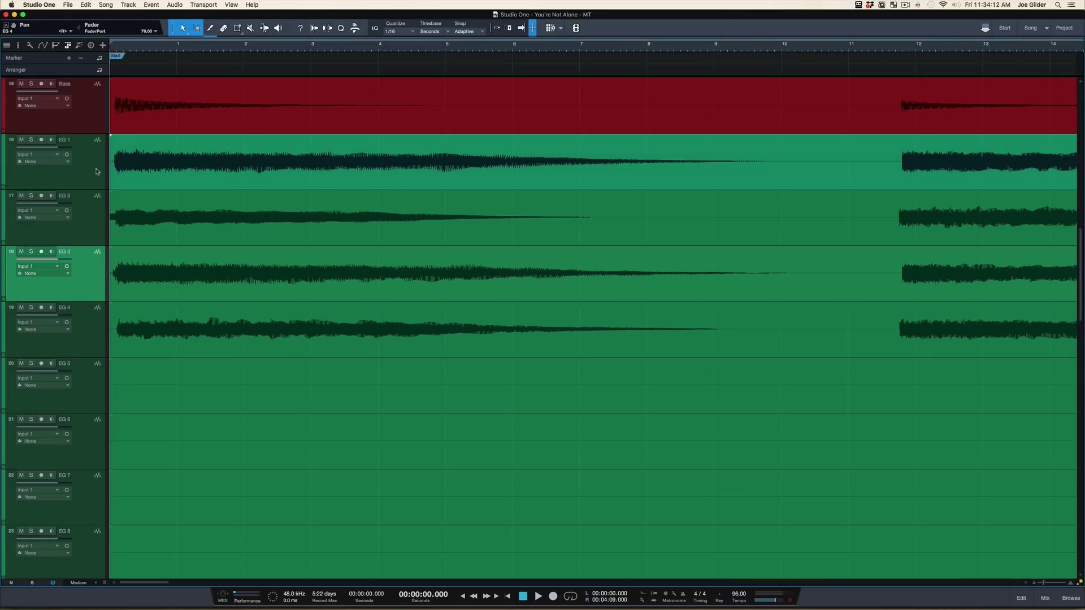
{"action": "left_click", "coordinate": [102, 205]}
{"action": "left_click", "coordinate": [100, 172], "text": "shift"}
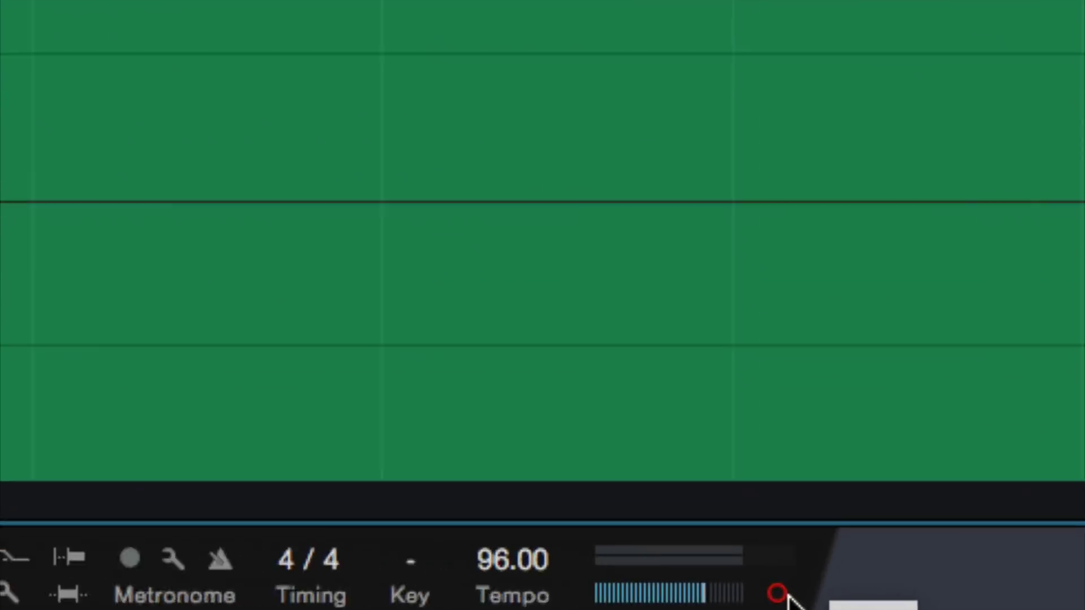
Pan the EG 3 channel hard right in the mixer, then return to the full arrangement view
{"action": "left_click", "coordinate": [790, 601]}
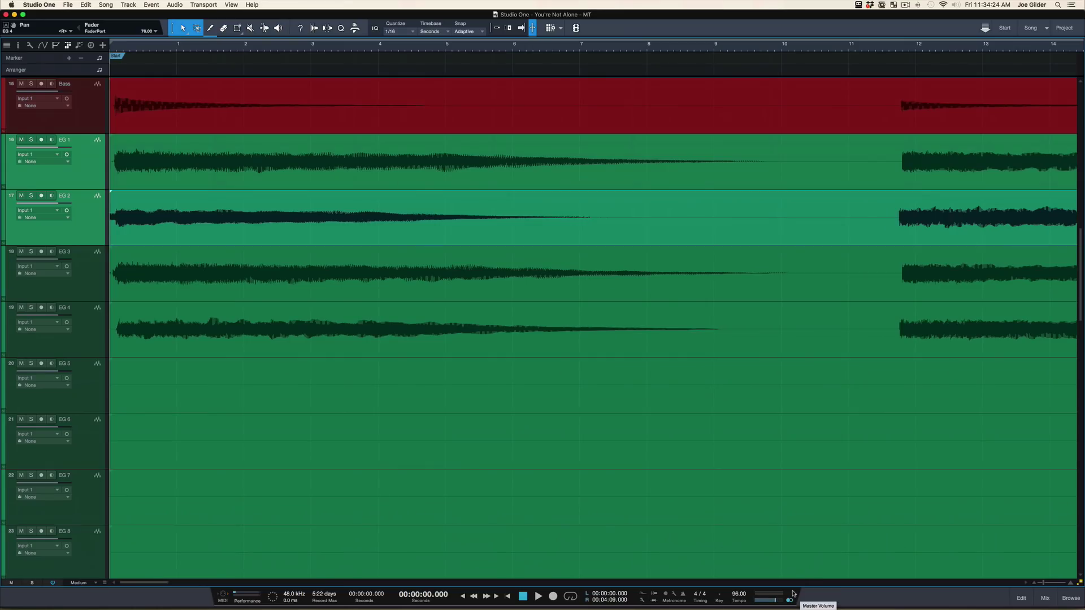
{"action": "left_click", "coordinate": [91, 155]}
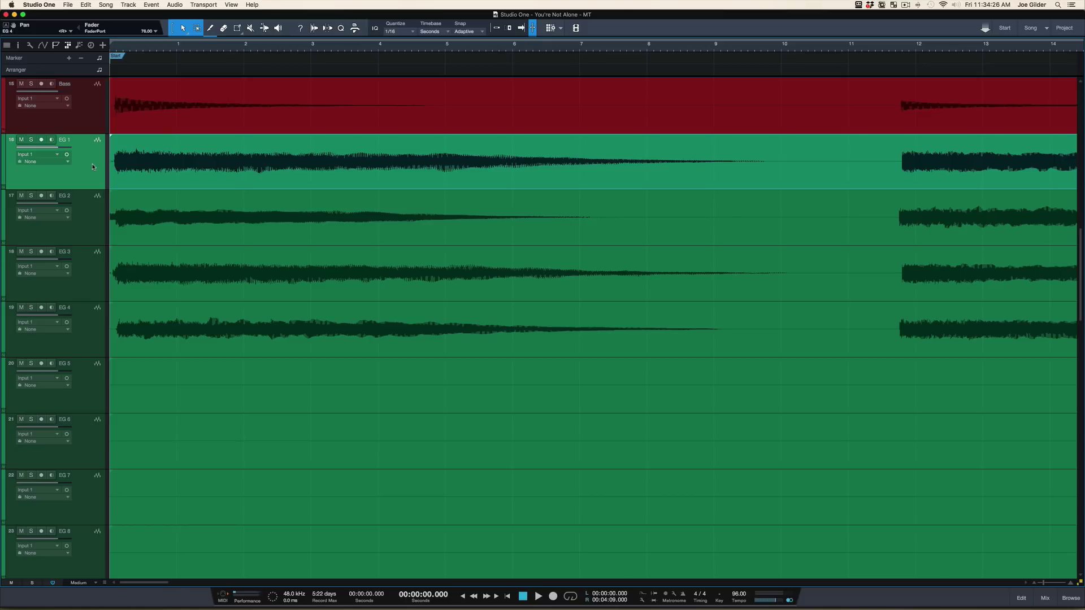
{"action": "key", "text": "F3"}
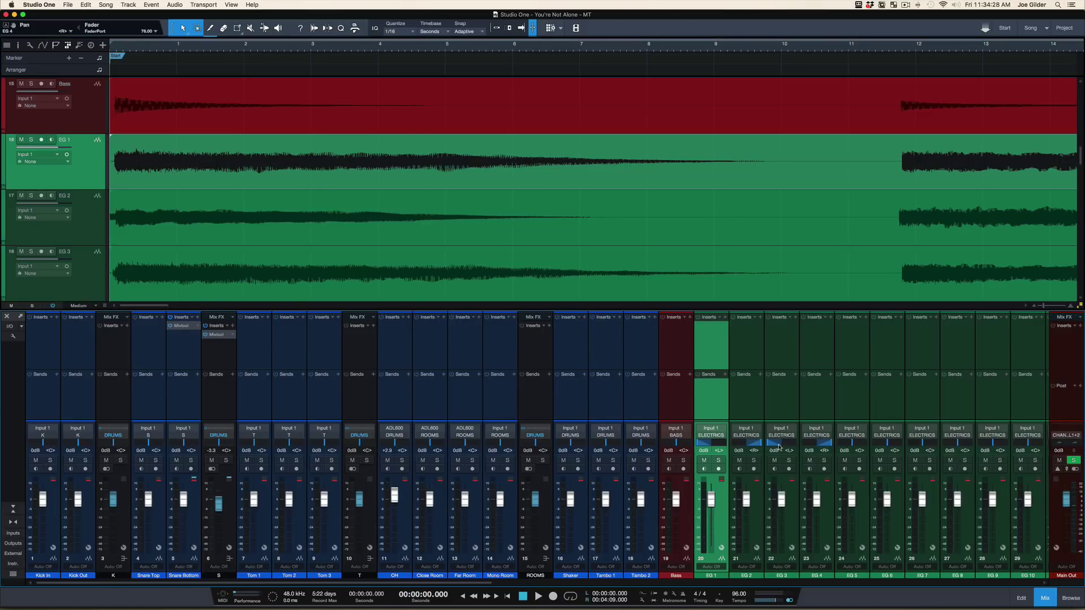
{"action": "left_click_drag", "start_coordinate": [779, 444], "coordinate": [826, 447]}
{"action": "key", "text": "F3"}
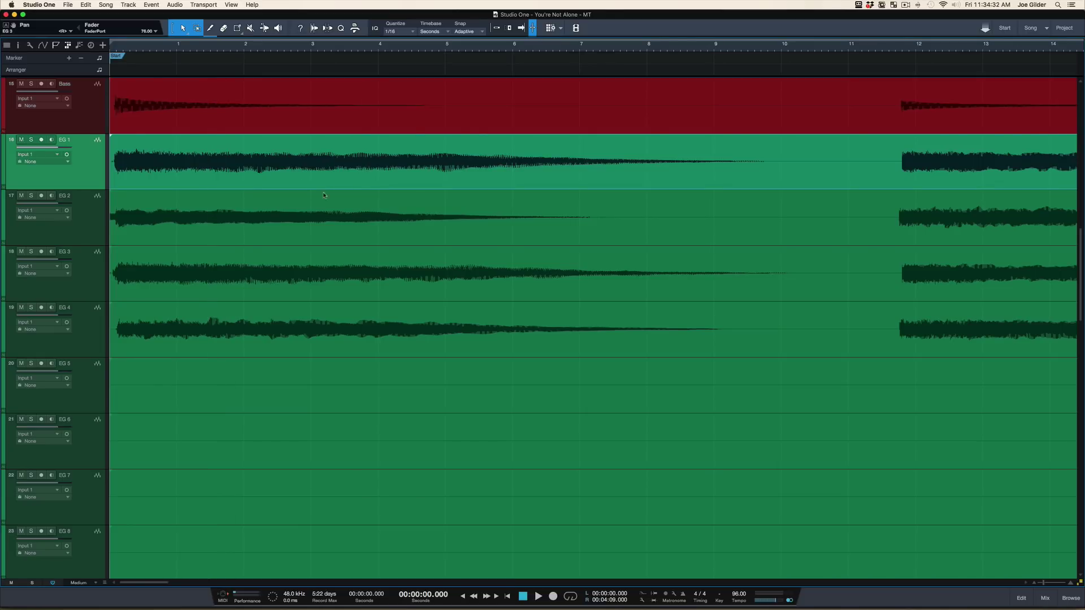
Select EG 1 and EG 3 together, solo both tracks, and play the song's opening to hear the pair
{"action": "left_click", "coordinate": [89, 267], "text": "super"}
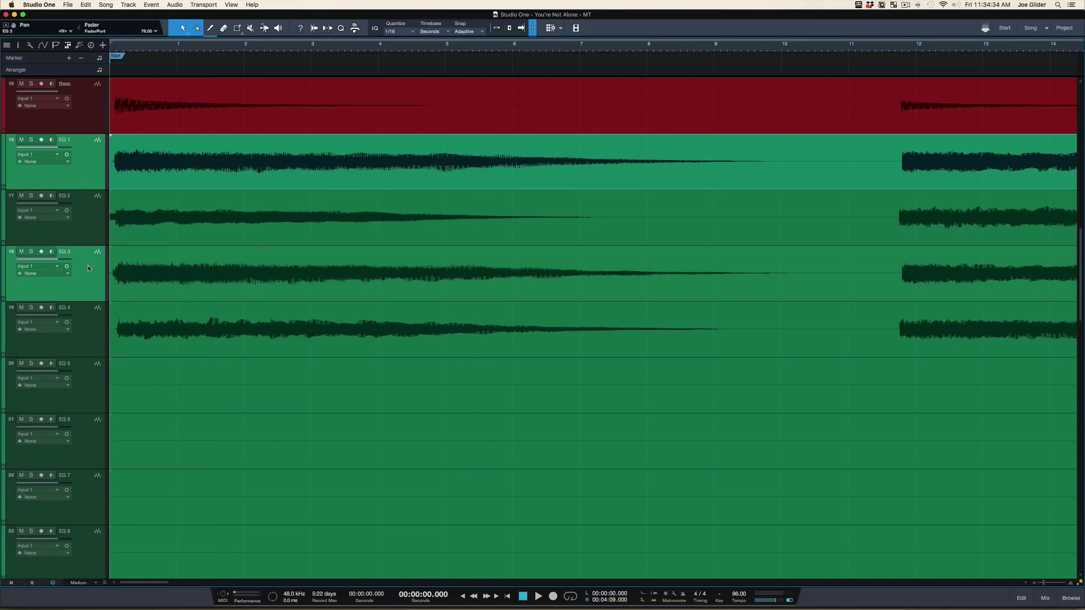
{"action": "left_click", "coordinate": [29, 140]}
{"action": "key", "text": "space"}
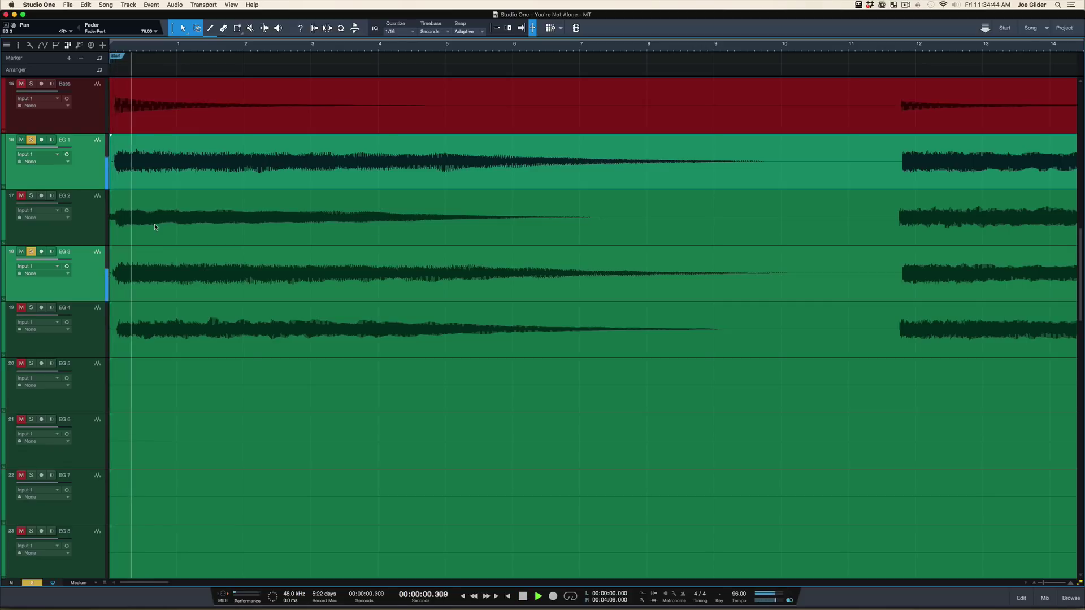
{"action": "key", "text": "space"}
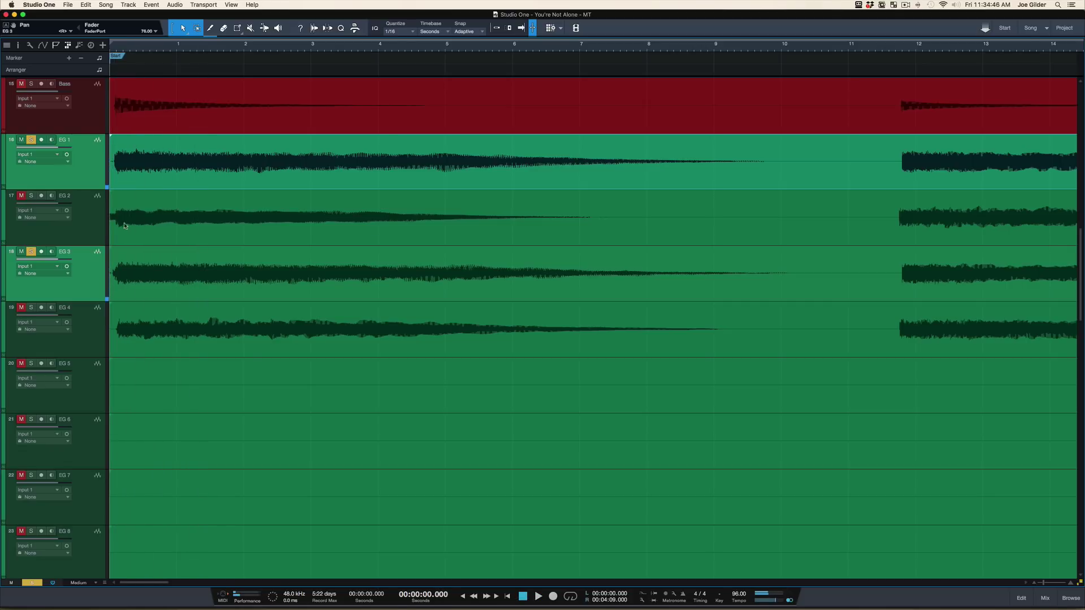
Add EG 2 to the solo, take EG 3 out, and replay the opening to compare EG 1 with EG 2
{"action": "left_click", "coordinate": [31, 196]}
{"action": "left_click", "coordinate": [32, 252]}
{"action": "key", "text": "space"}
{"action": "key", "text": "space"}
{"action": "left_click", "coordinate": [31, 141]}
{"action": "key", "text": "space"}
{"action": "left_click", "coordinate": [75, 267]}
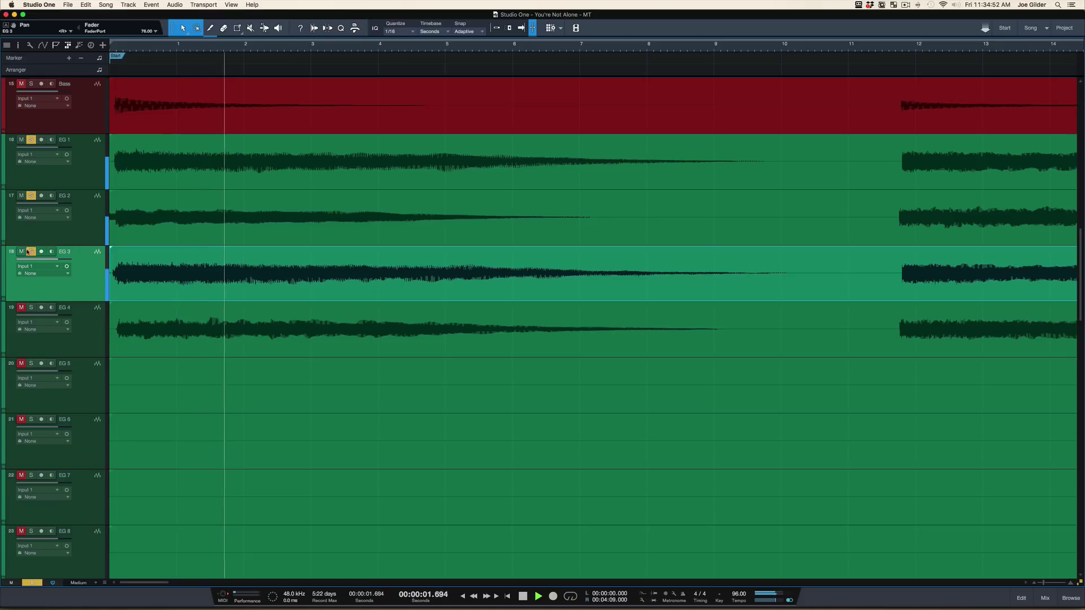
{"action": "left_click", "coordinate": [32, 252]}
{"action": "key", "text": "space"}
{"action": "key", "text": "space"}
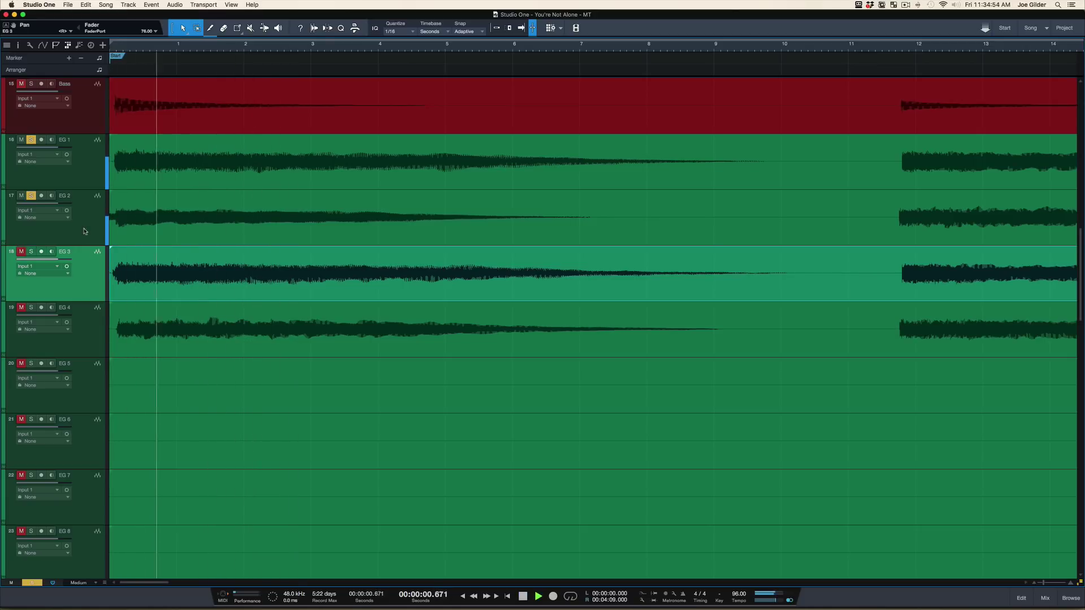
{"action": "key", "text": "space"}
Pan the EG 4 channel hard left in the mixer
{"action": "key", "text": "F3"}
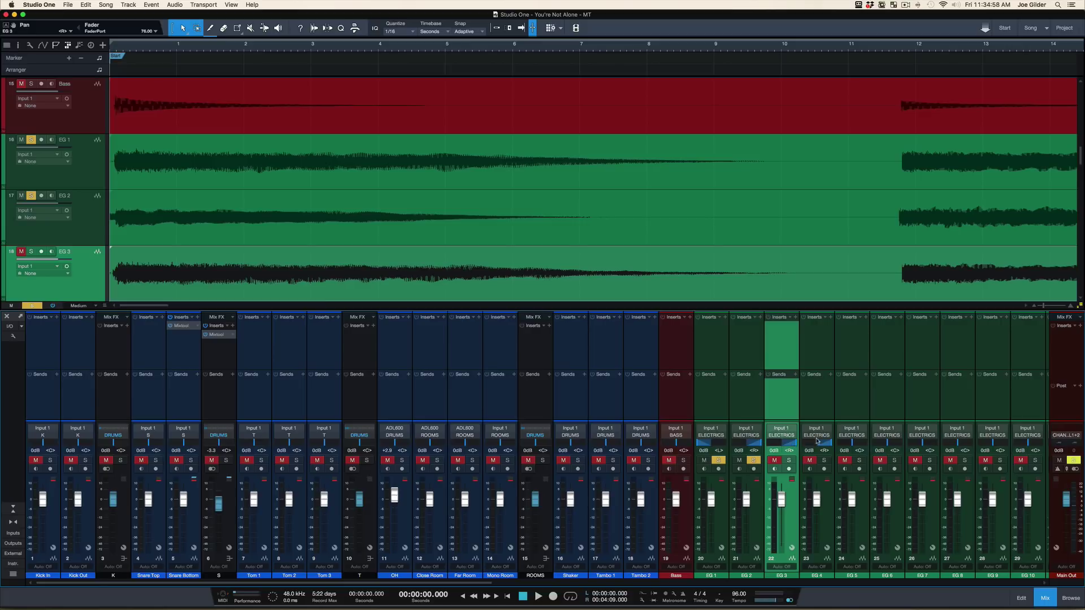
{"action": "left_click", "coordinate": [833, 446]}
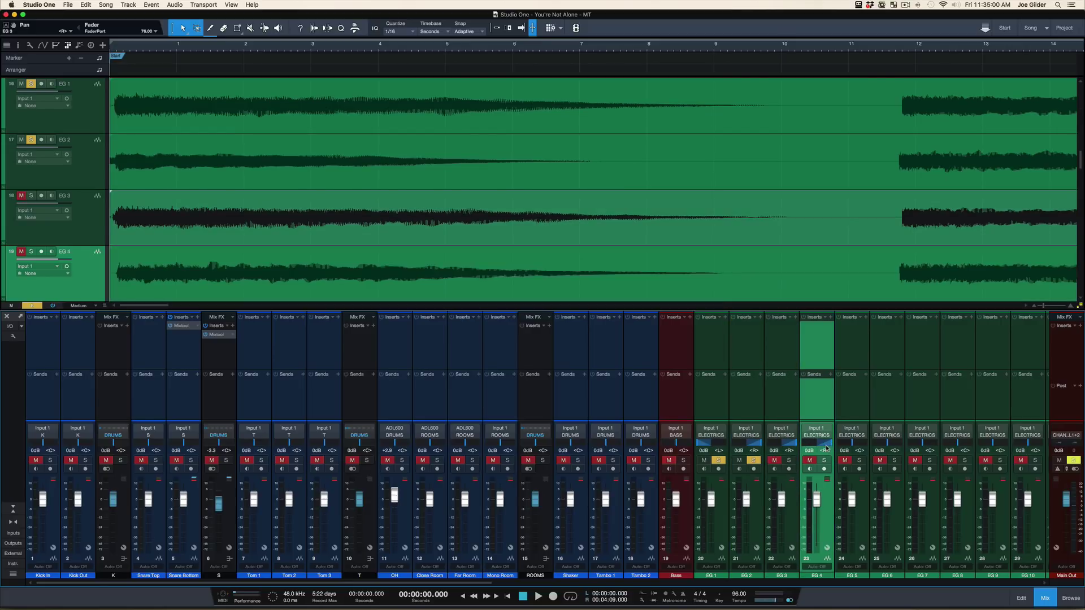
{"action": "left_click_drag", "start_coordinate": [833, 446], "coordinate": [767, 443]}
Clear the solos, solo EG 2 and EG 4, and play the opening to hear them as a pair
{"action": "key", "text": "shift+s"}
{"action": "left_click", "coordinate": [31, 140]}
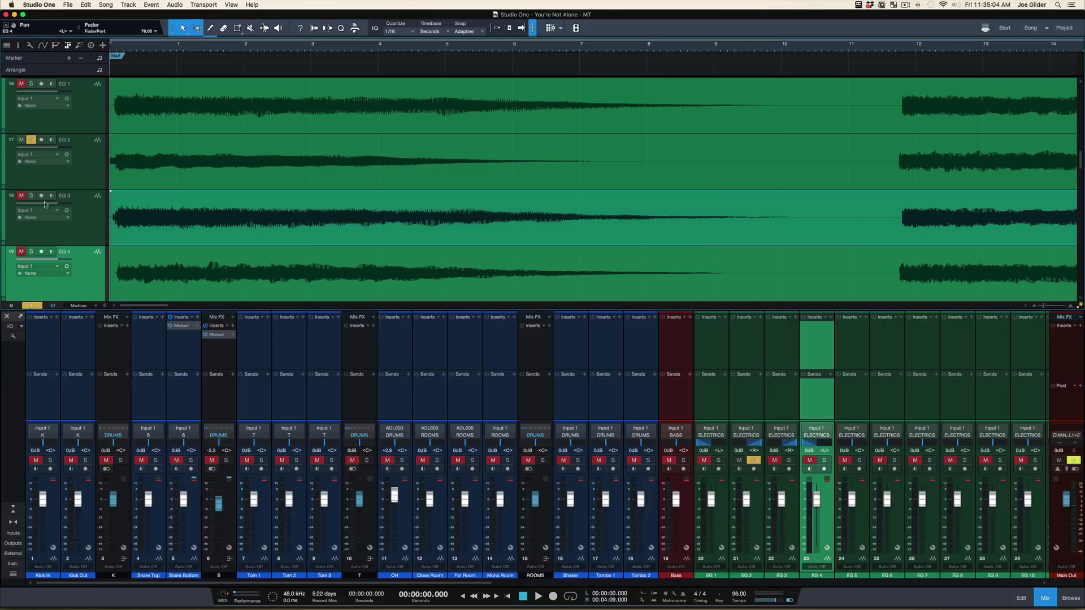
{"action": "left_click", "coordinate": [32, 251]}
{"action": "key", "text": "space"}
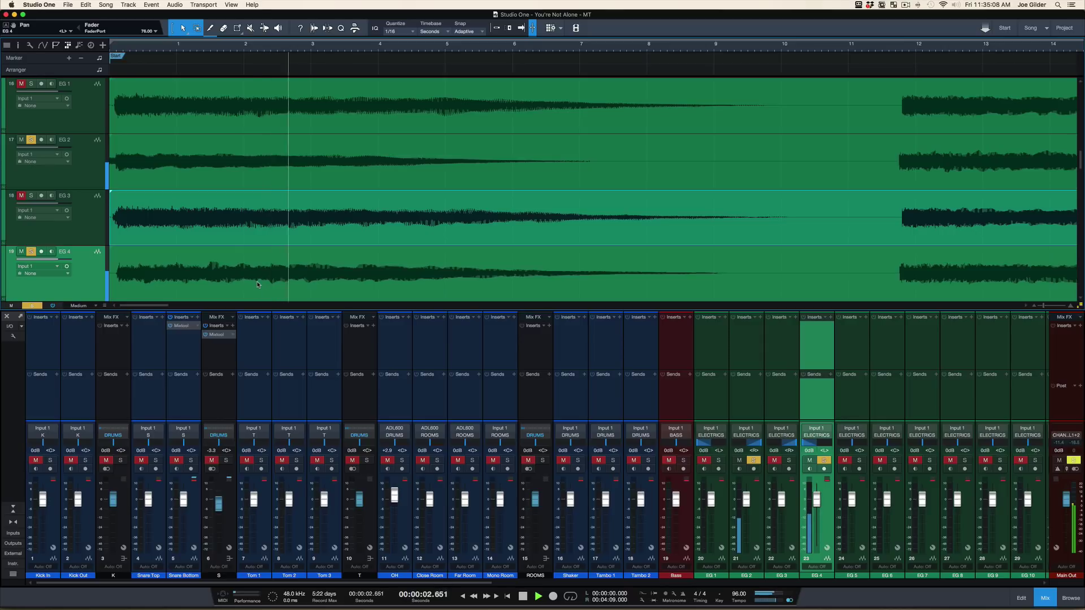
{"action": "key", "text": "space"}
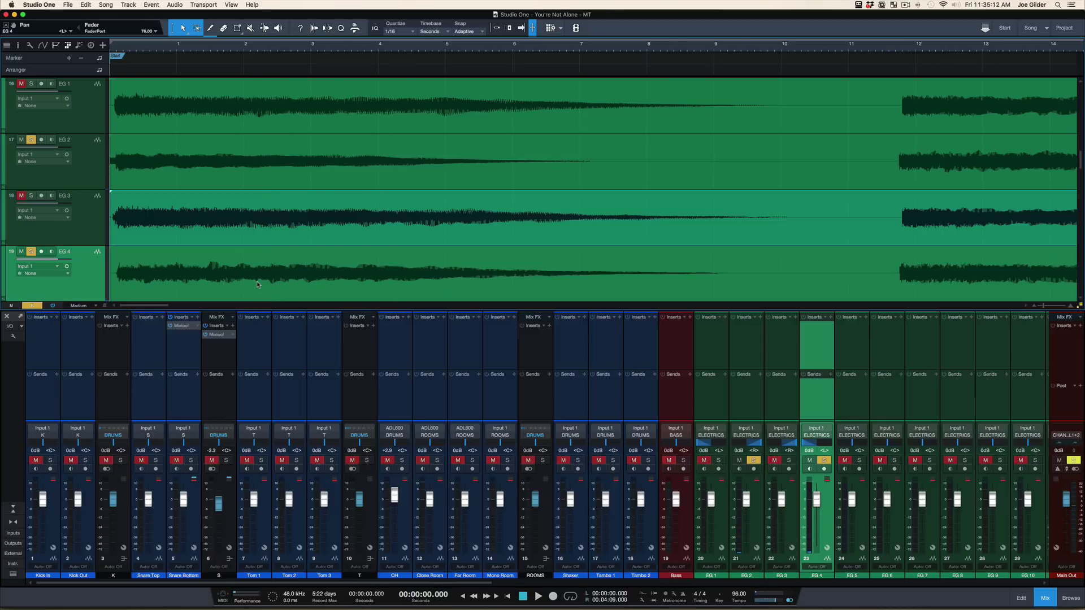
Clear all solos, select EG 1 and EG 3 again, and solo the two tracks for another listen
{"action": "left_click", "coordinate": [904, 5]}
{"action": "left_click", "coordinate": [913, 40]}
{"action": "key", "text": "shift+s"}
{"action": "left_click", "coordinate": [92, 120]}
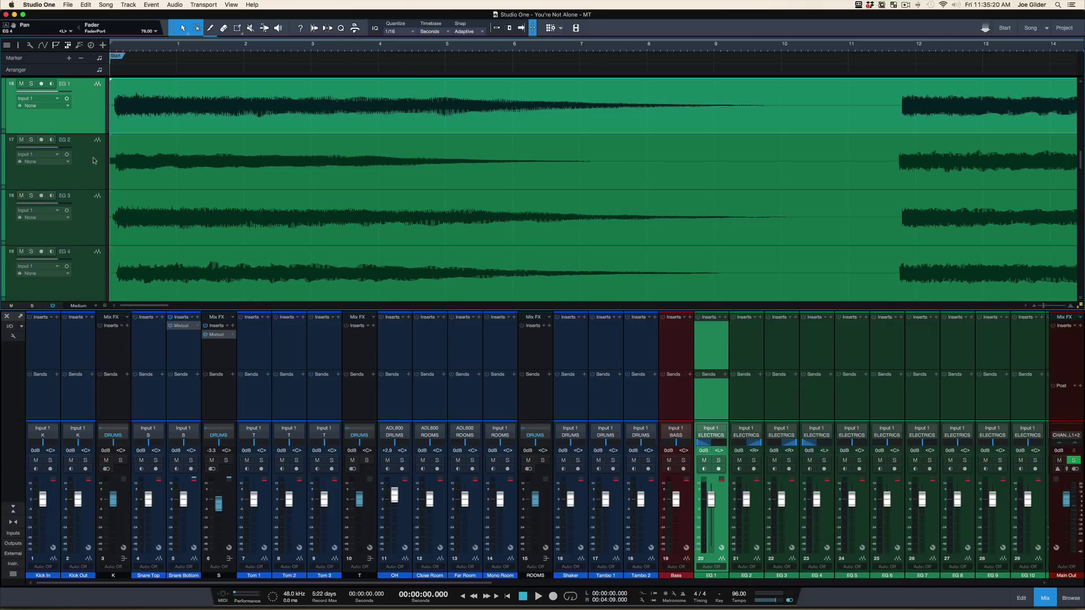
{"action": "left_click", "coordinate": [92, 210]}
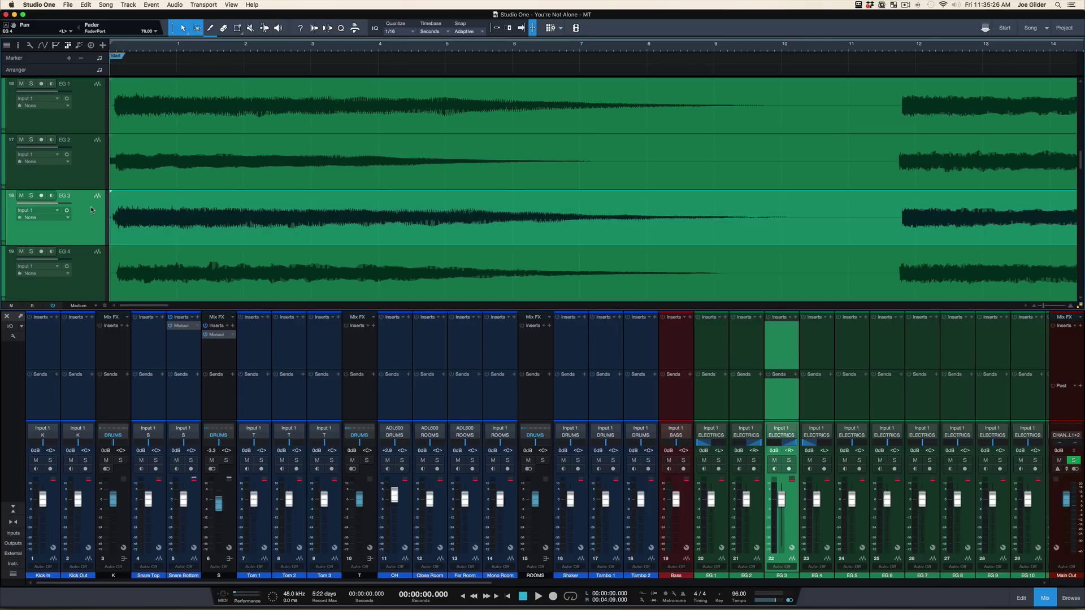
{"action": "left_click", "coordinate": [92, 117], "text": "super"}
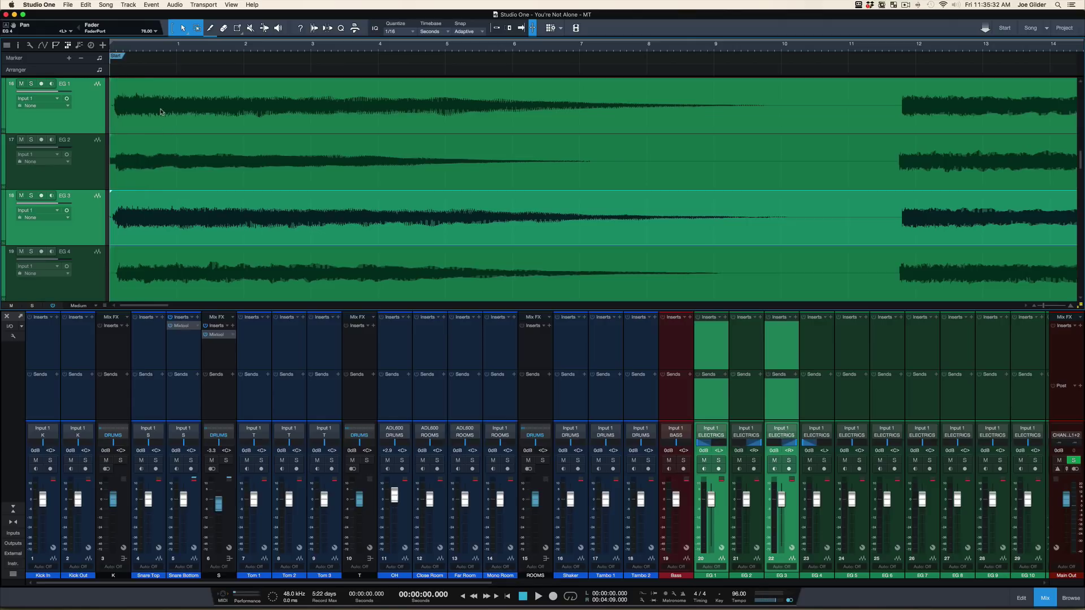
{"action": "key", "text": "s"}
{"action": "key", "text": "space"}
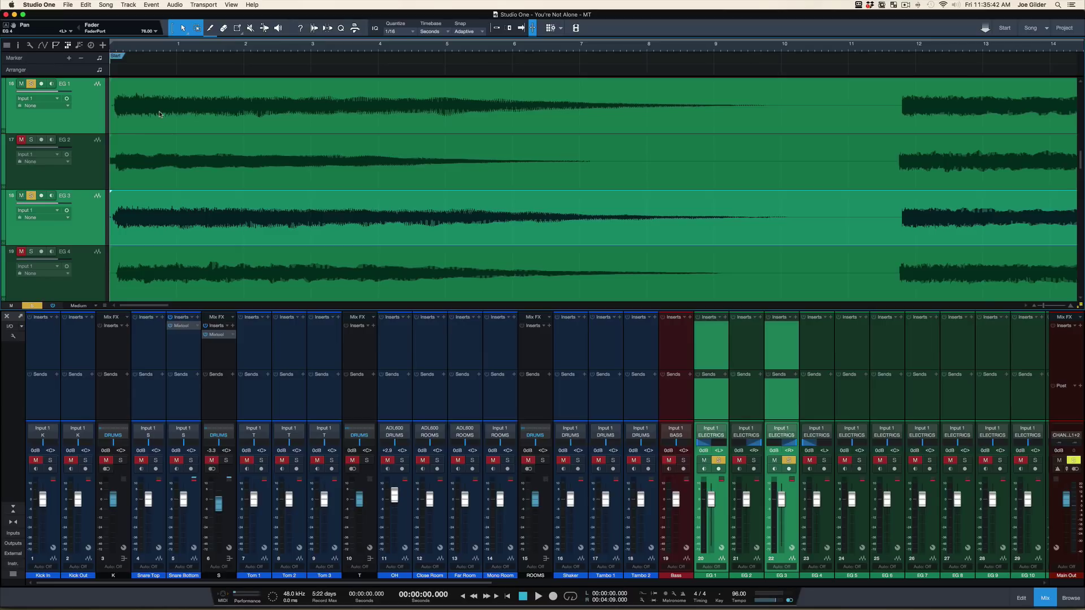
Replace EG 3 with EG 2 in the solo, play EG 1 and EG 2 together, and turn both solos off
{"action": "left_click", "coordinate": [86, 165]}
{"action": "left_click", "coordinate": [32, 196]}
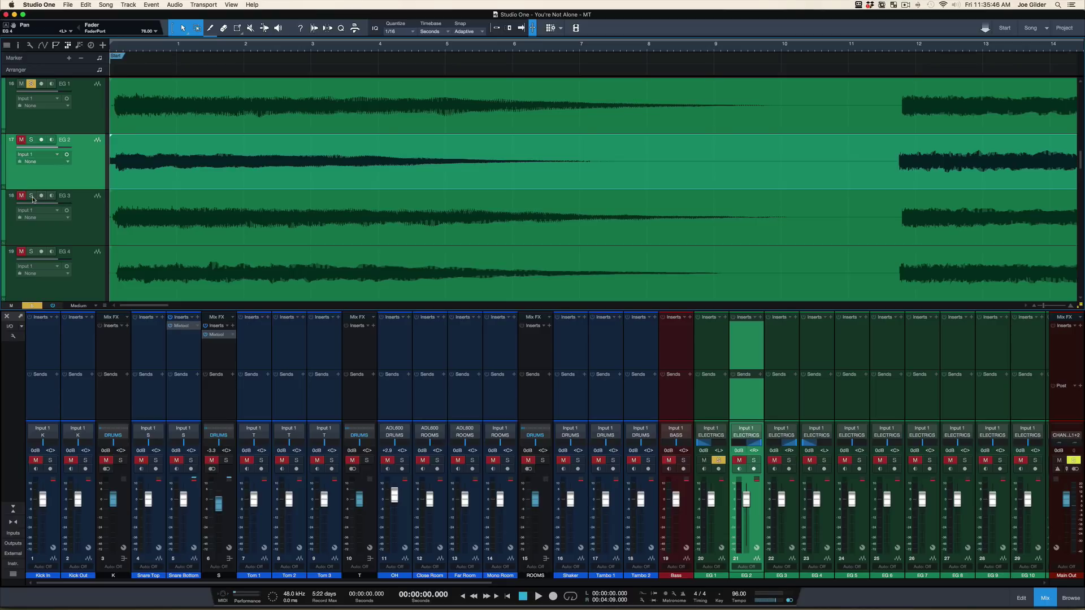
{"action": "left_click", "coordinate": [31, 139]}
{"action": "left_click", "coordinate": [21, 139]}
{"action": "key", "text": "space"}
{"action": "key", "text": "space"}
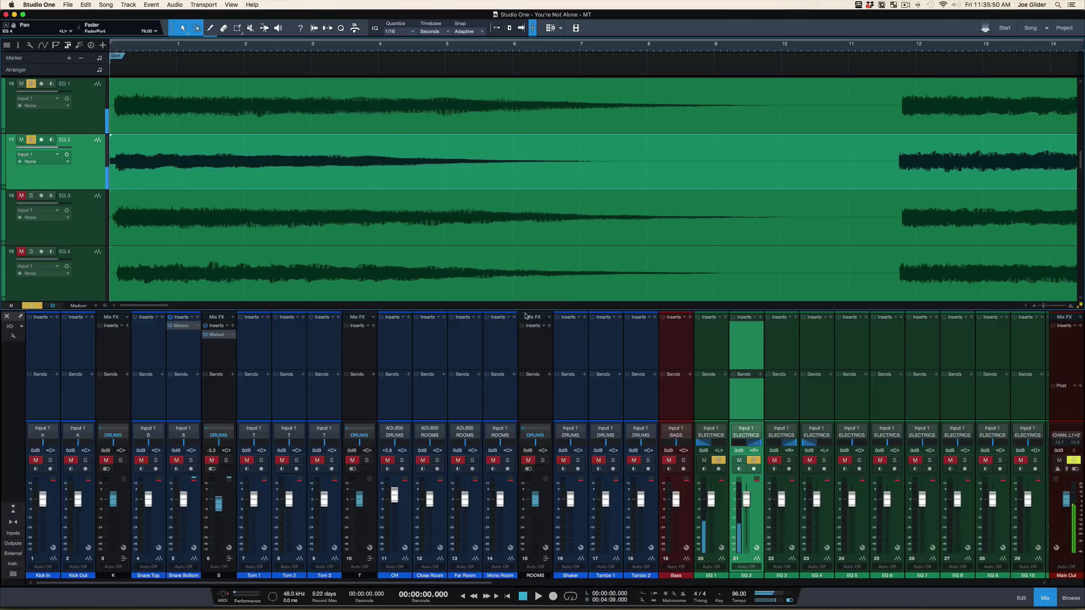
{"action": "left_click", "coordinate": [31, 140]}
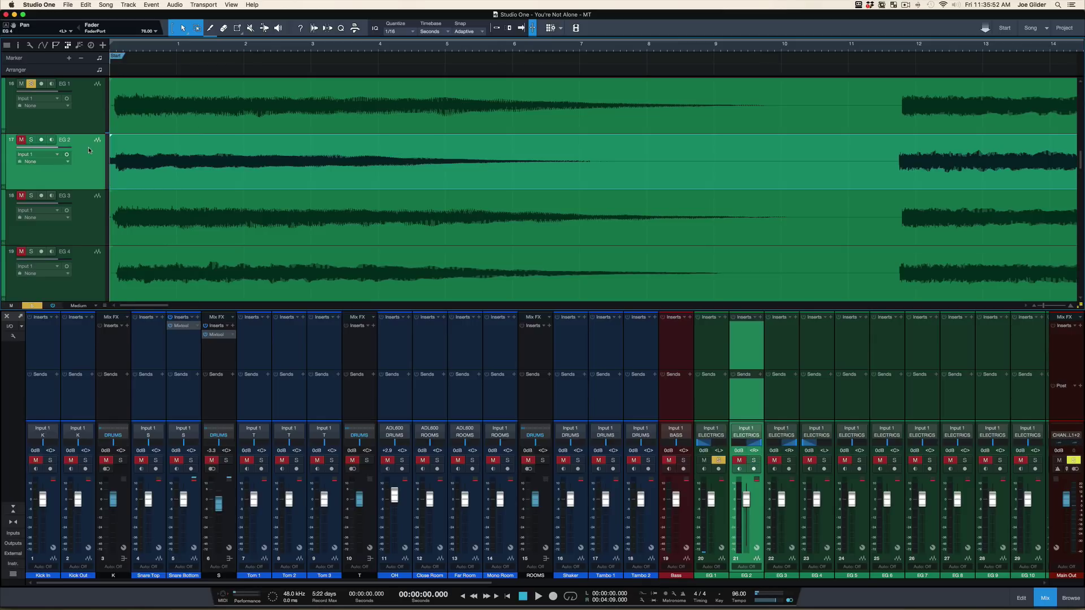
{"action": "left_click", "coordinate": [31, 83]}
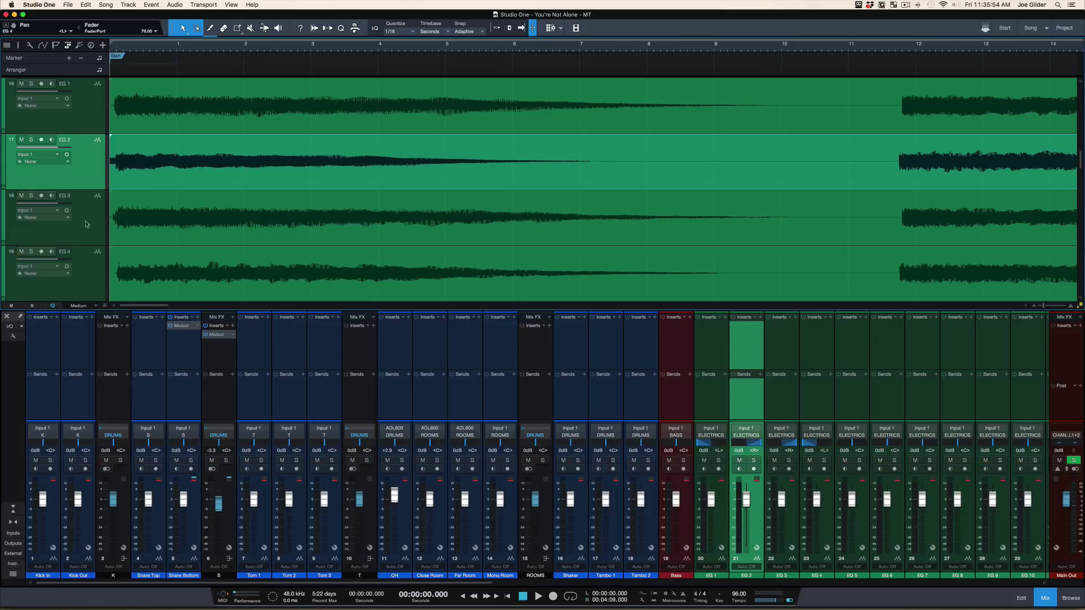
Select and solo EG 2 with EG 4, and play the opening of the song
{"action": "left_click", "coordinate": [86, 280], "text": "super"}
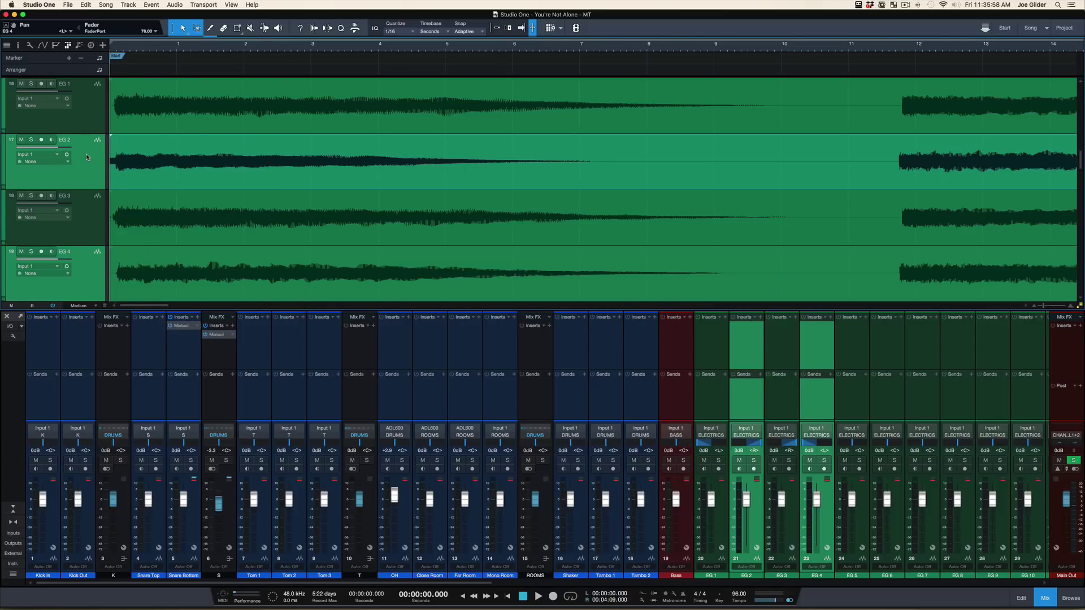
{"action": "key", "text": "s"}
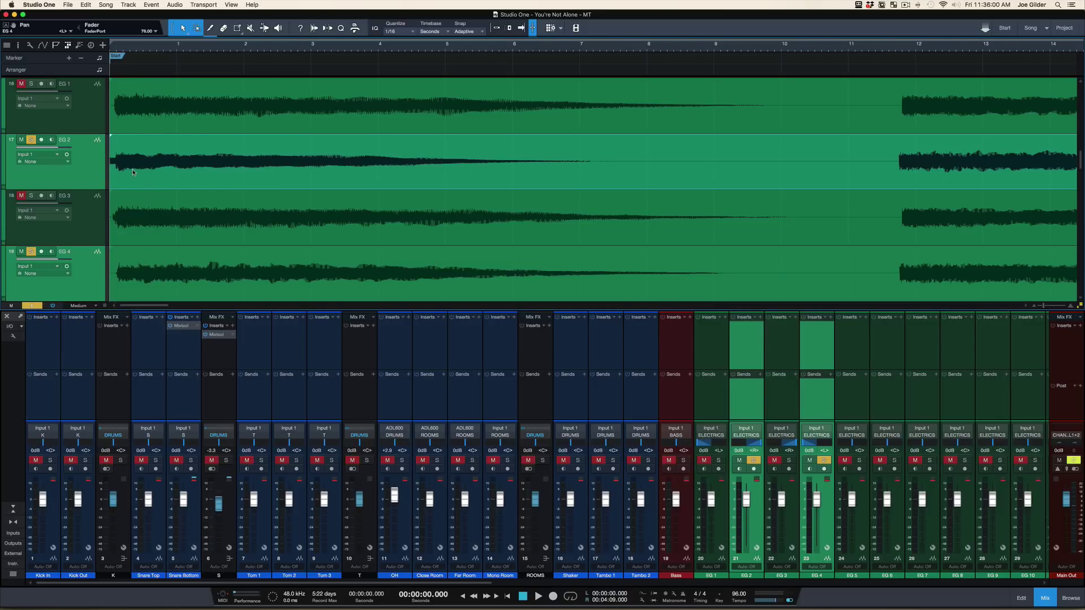
{"action": "key", "text": "space"}
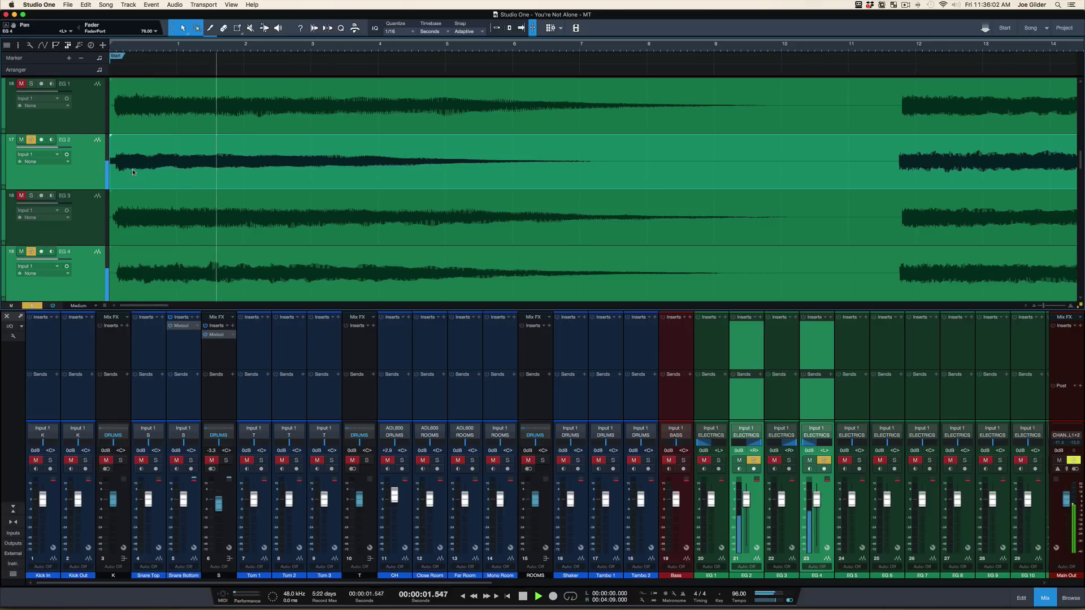
{"action": "key", "text": "space"}
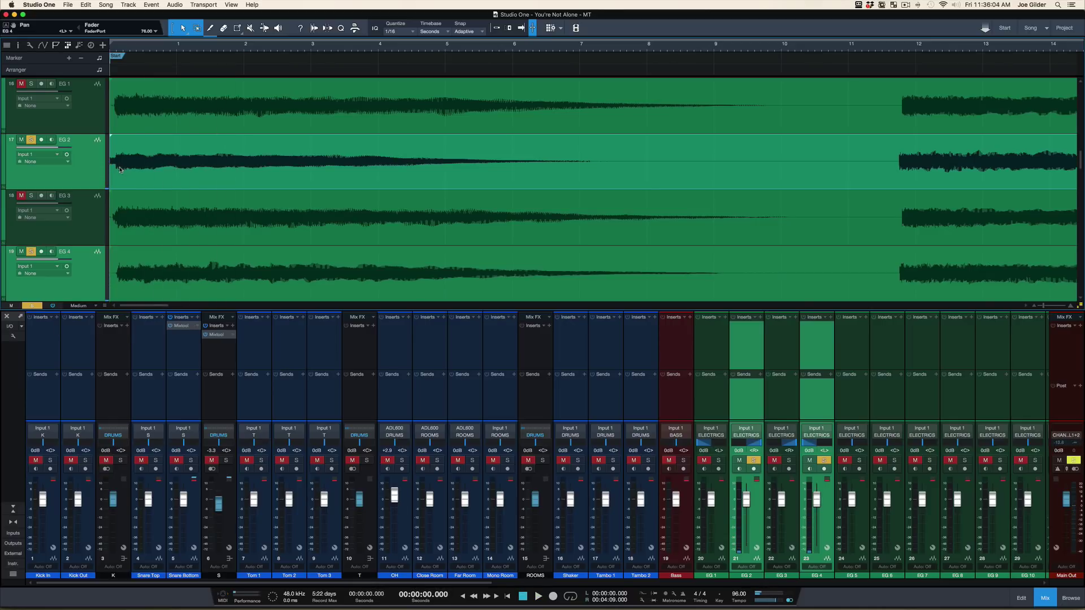
Move the EG 2 track below EG 3 and select it together with EG 4
{"action": "left_click", "coordinate": [88, 168]}
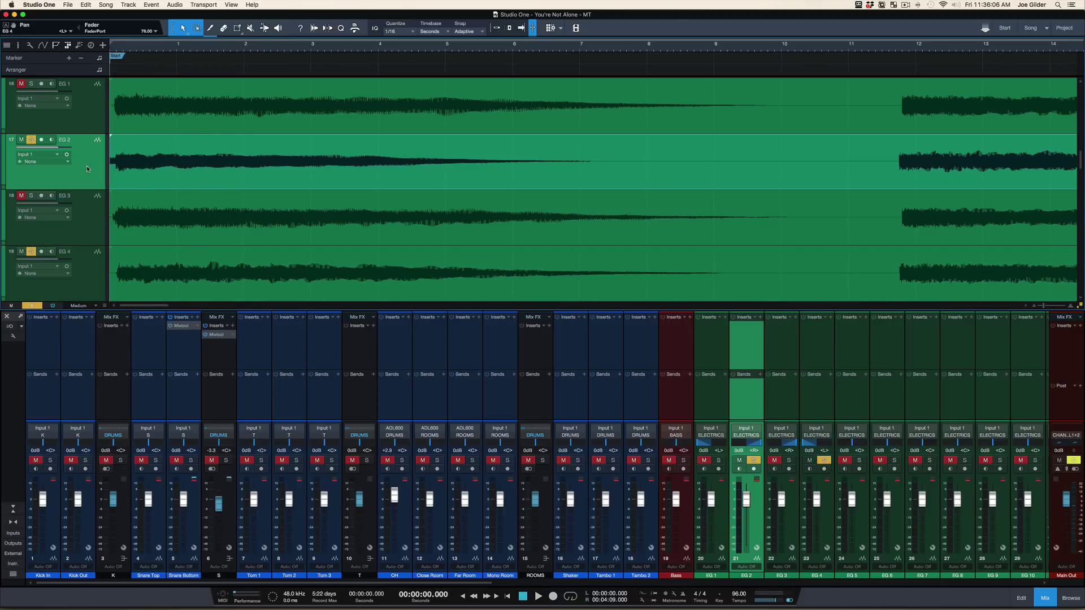
{"action": "left_click_drag", "start_coordinate": [85, 162], "coordinate": [85, 227]}
{"action": "left_click", "coordinate": [100, 270], "text": "shift"}
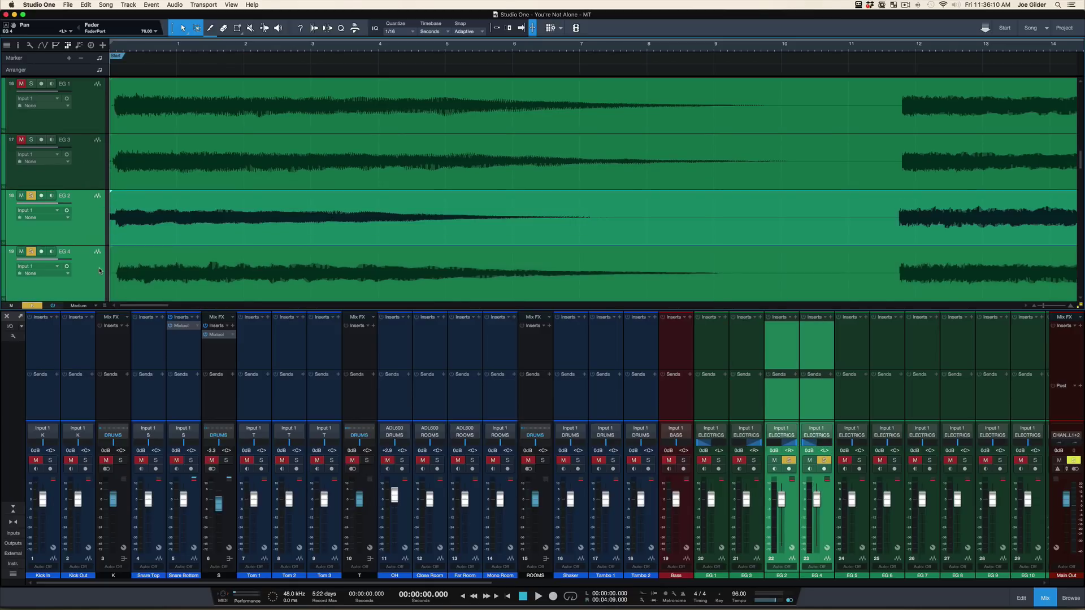
While the soloed pair plays, pan EG 2 hard left and EG 4 hard right in the mixer
{"action": "key", "text": "space"}
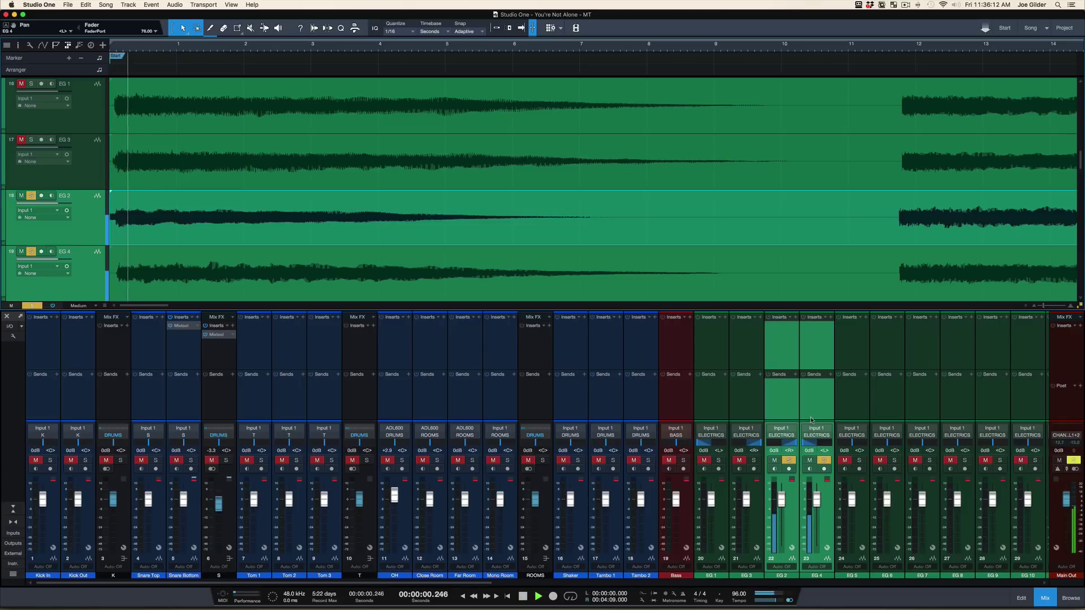
{"action": "left_click", "coordinate": [794, 444]}
{"action": "left_click_drag", "start_coordinate": [794, 443], "coordinate": [727, 444]}
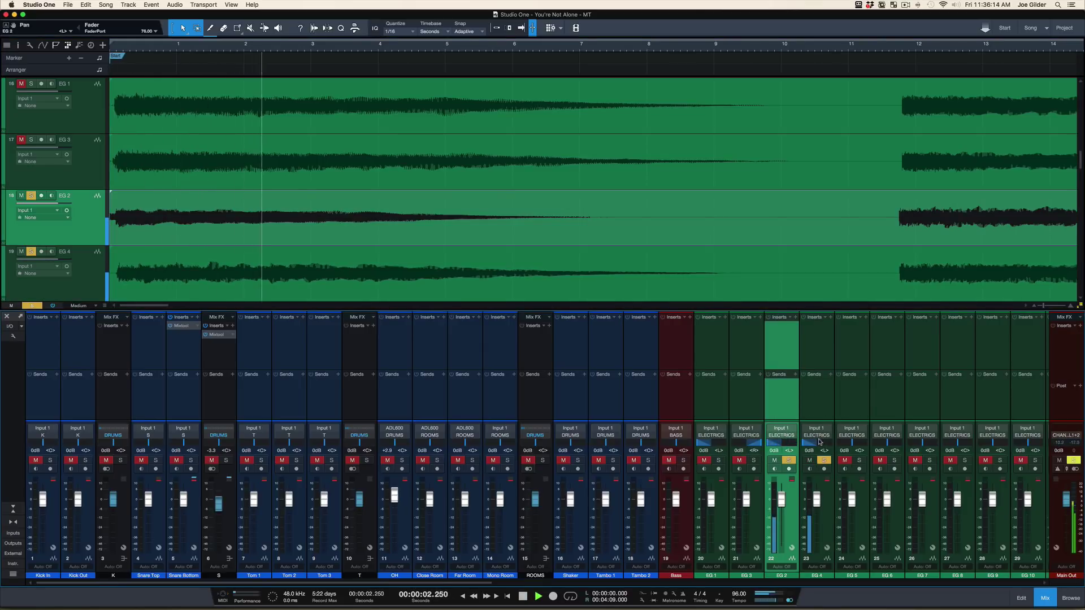
{"action": "left_click_drag", "start_coordinate": [808, 444], "coordinate": [873, 456]}
{"action": "key", "text": "space"}
Clear the solos, then solo the now adjacent EG 1 and EG 3 tracks and play their opening
{"action": "key", "text": "shift+s"}
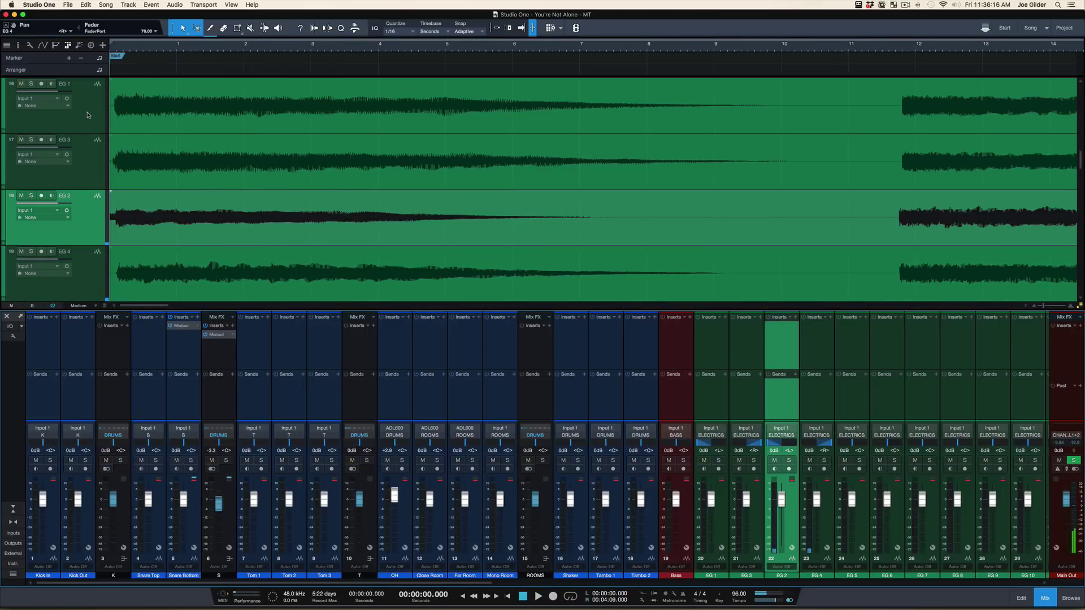
{"action": "left_click", "coordinate": [89, 115]}
{"action": "left_click", "coordinate": [87, 157], "text": "shift"}
{"action": "key", "text": "s"}
{"action": "key", "text": "space"}
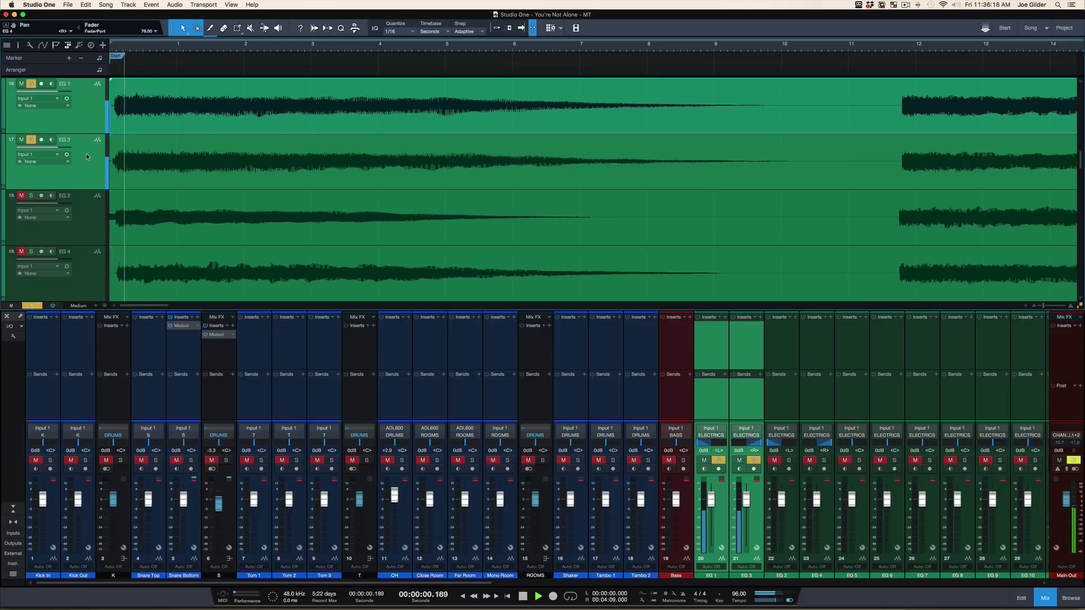
{"action": "key", "text": "space"}
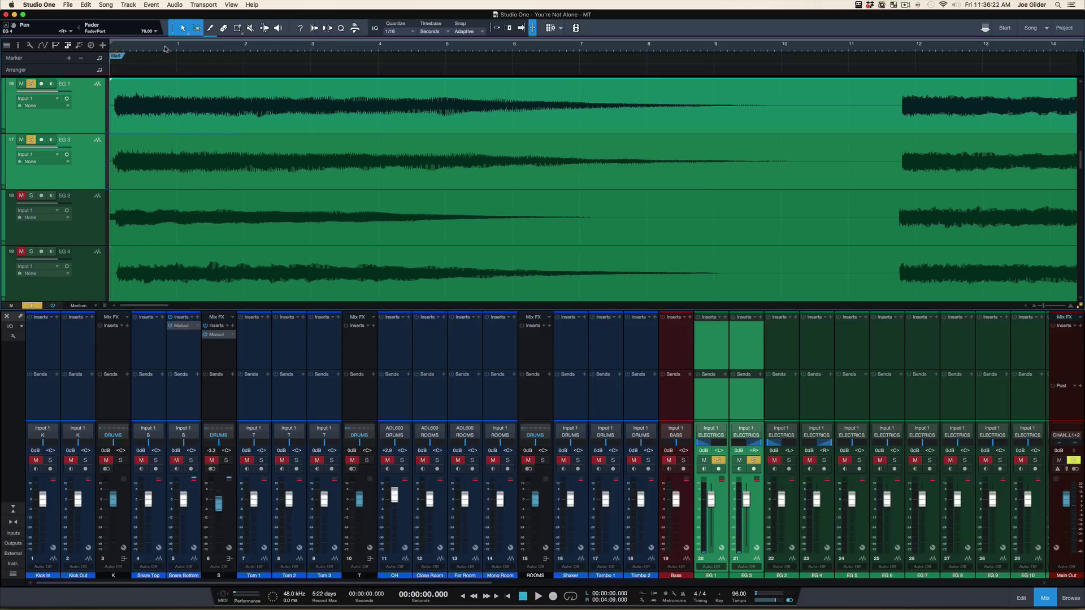
Select EG 2 and EG 4, solo them together with EG 1 and EG 3, and play the song's opening
{"action": "left_click_drag", "start_coordinate": [165, 46], "coordinate": [166, 38]}
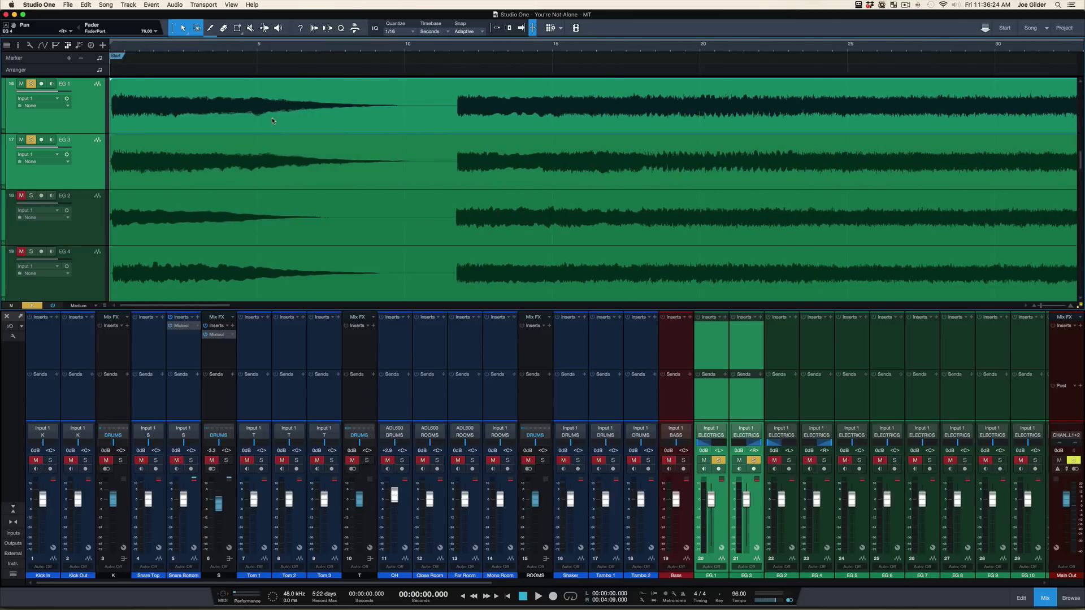
{"action": "left_click", "coordinate": [84, 226]}
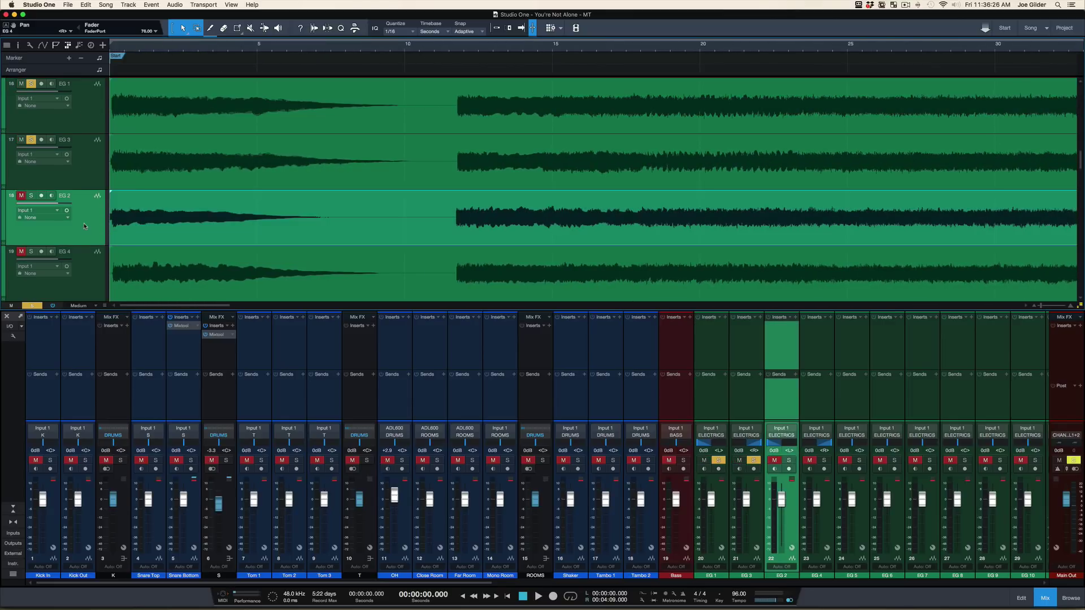
{"action": "left_click", "coordinate": [87, 277], "text": "shift"}
{"action": "key", "text": "s"}
{"action": "key", "text": "space"}
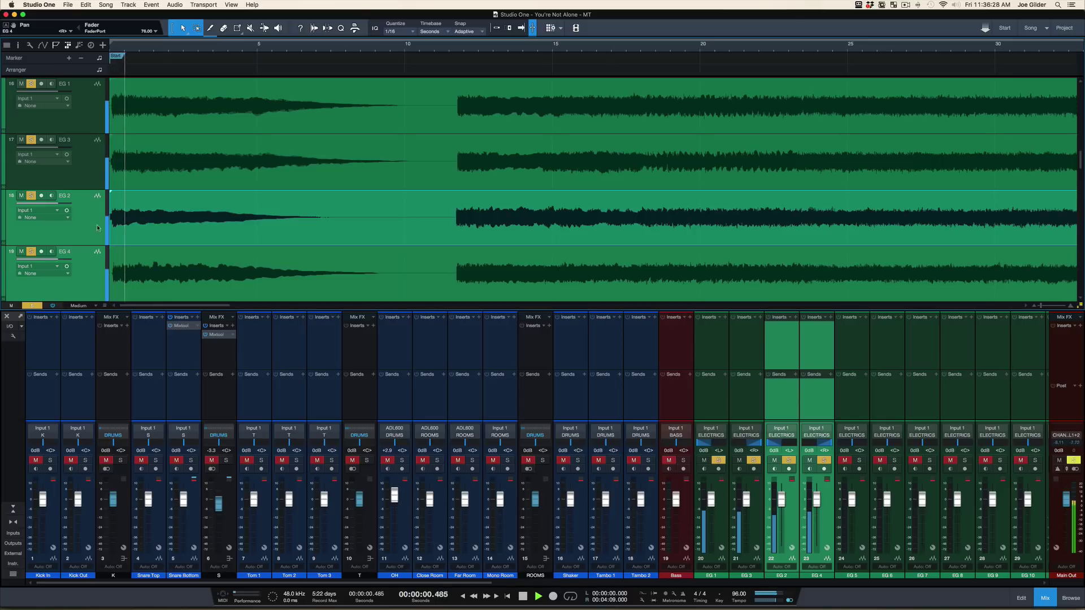
Unsolo EG 1 and EG 3 during playback to hear EG 2 and EG 4 alone, stop, and clear all solos
{"action": "left_click", "coordinate": [91, 114]}
{"action": "left_click", "coordinate": [90, 144], "text": "shift"}
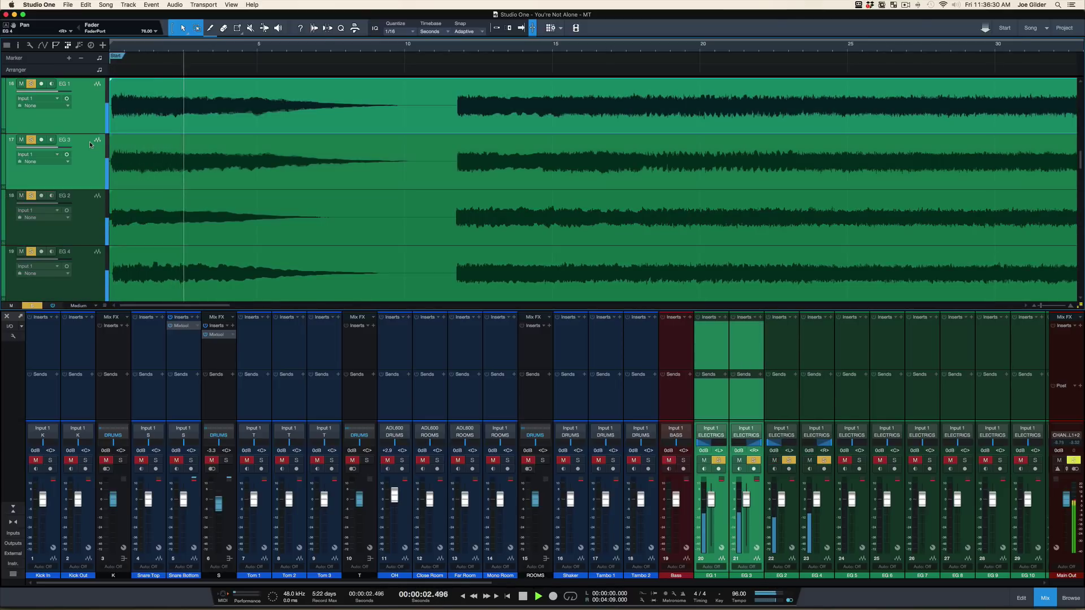
{"action": "key", "text": "s"}
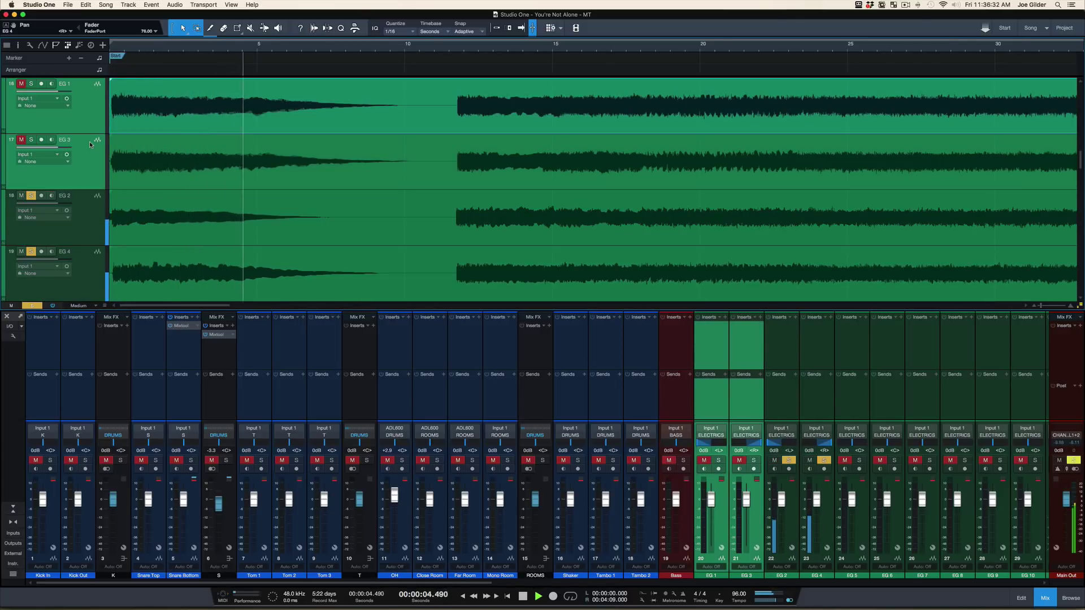
{"action": "key", "text": "space"}
{"action": "key", "text": "shift+s"}
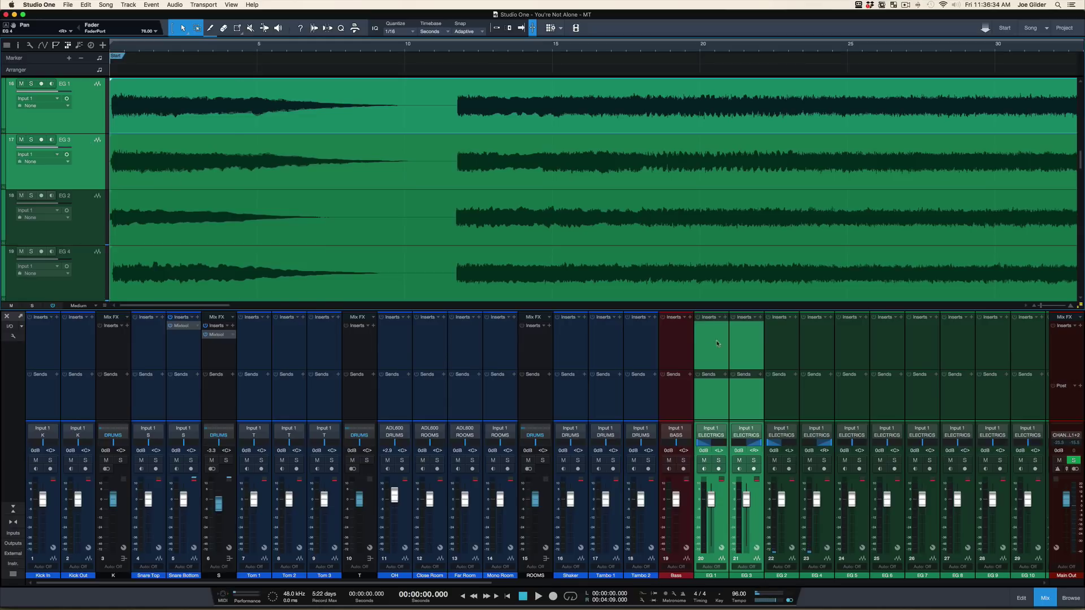
Solo the selected EG 1 and EG 3 tracks and play them briefly from about 3:43
{"action": "right_click", "coordinate": [747, 415]}
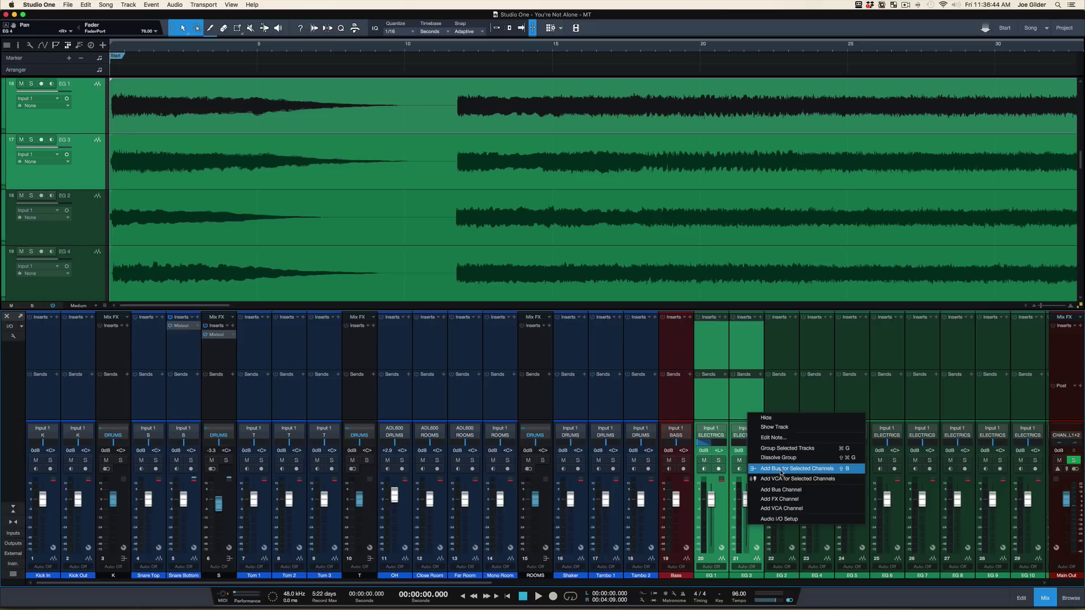
{"action": "left_click", "coordinate": [607, 26]}
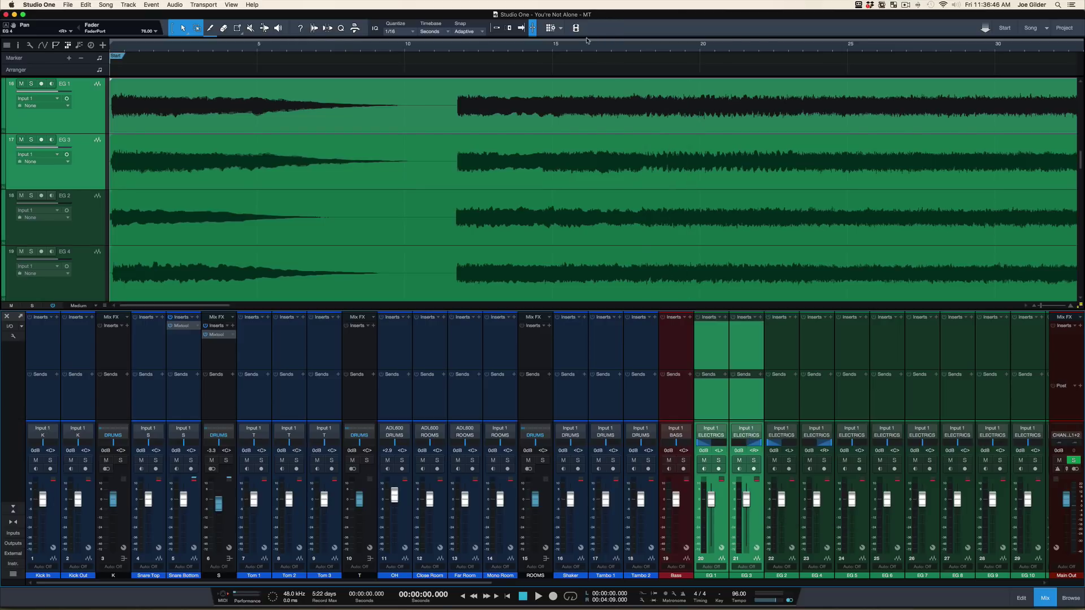
{"action": "key", "text": "shift+f"}
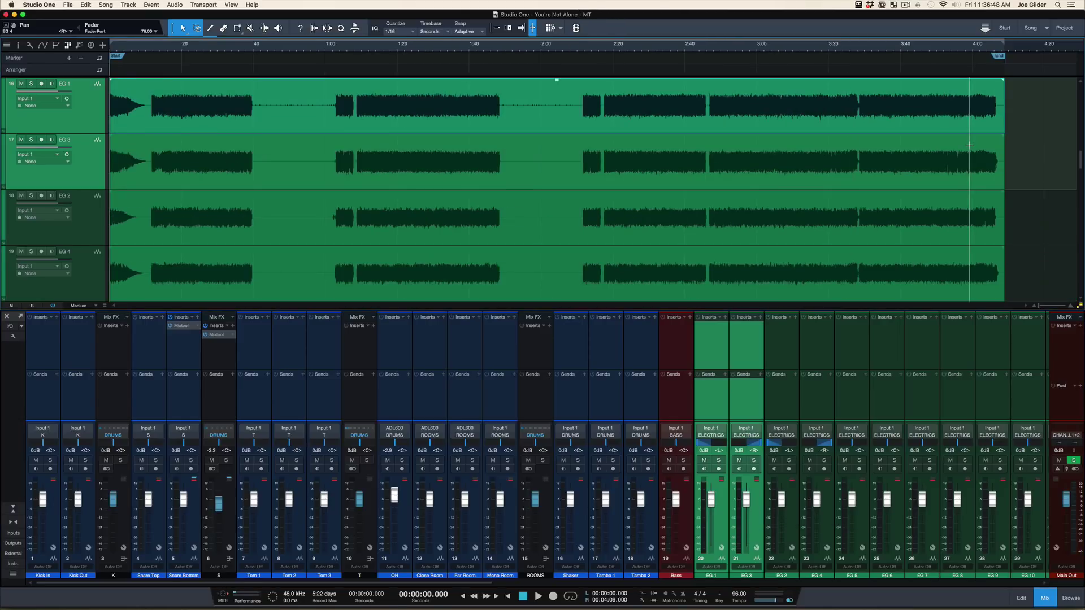
{"action": "key", "text": "s"}
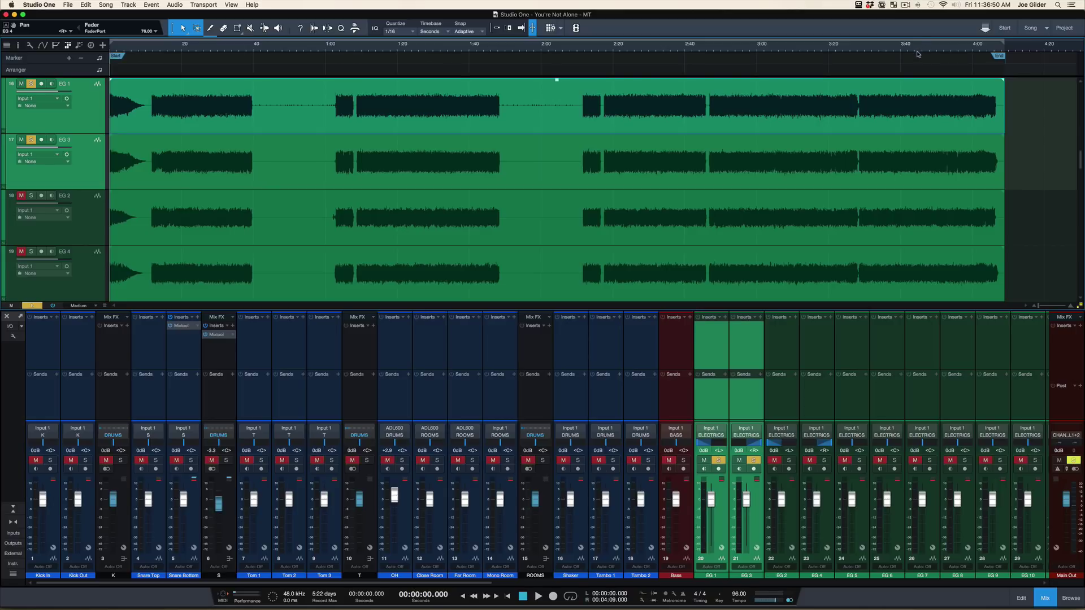
{"action": "left_click", "coordinate": [914, 48]}
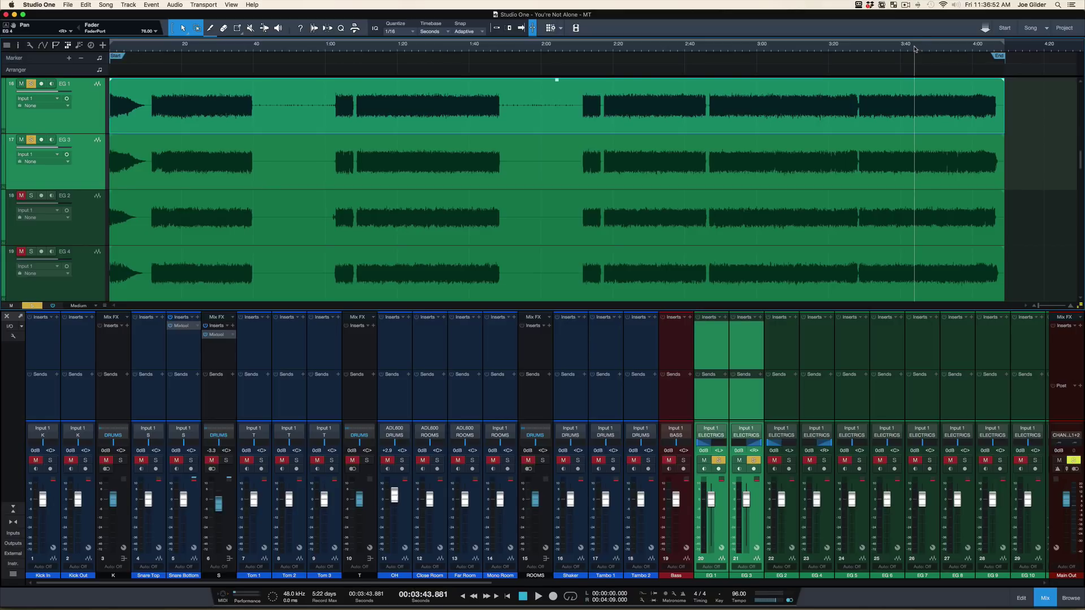
{"action": "key", "text": "space"}
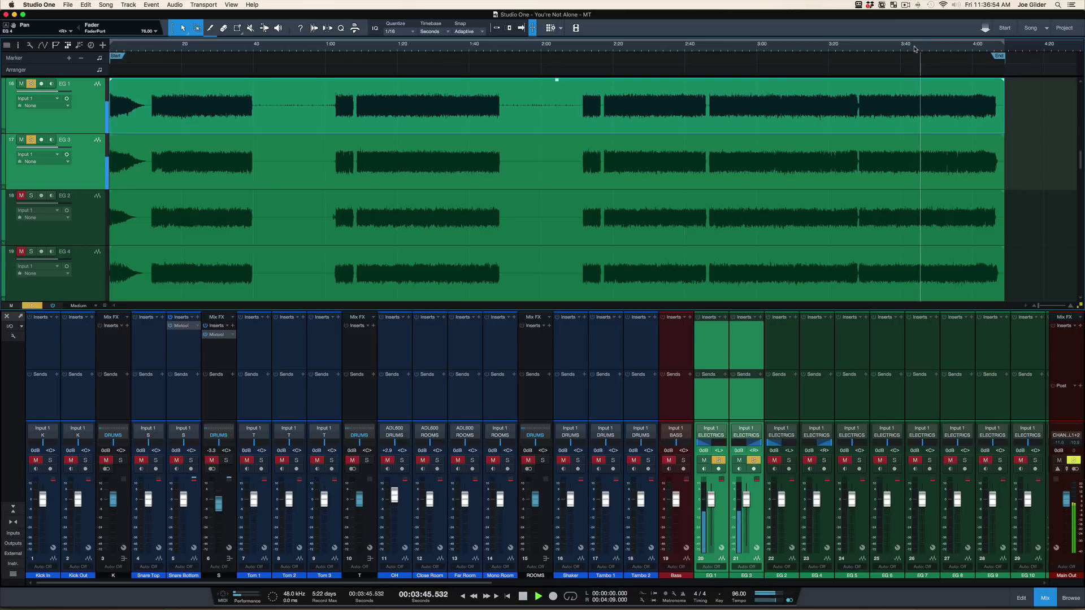
{"action": "key", "text": "space"}
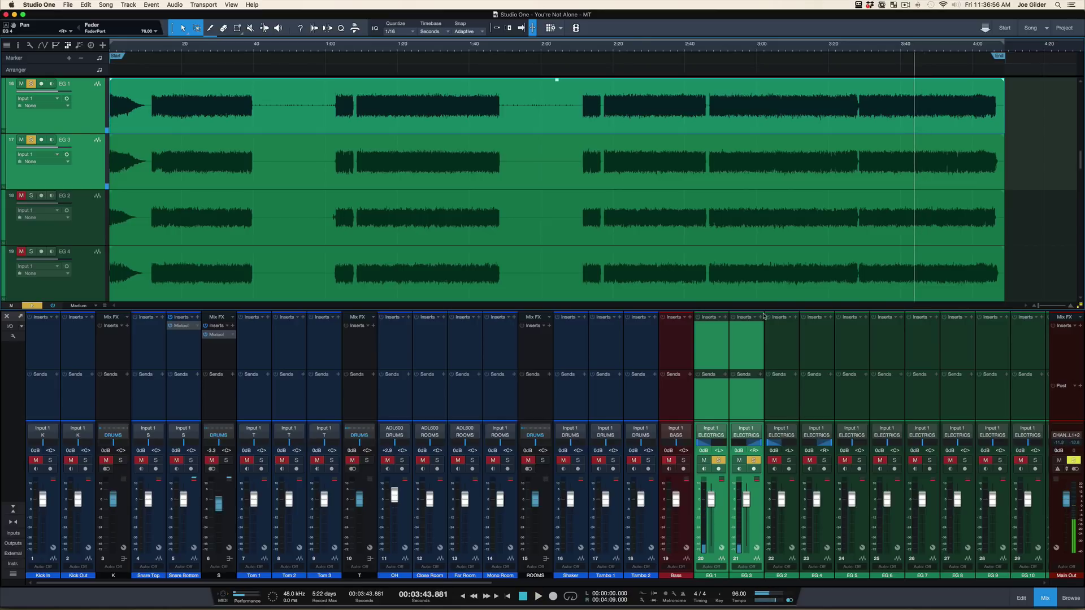
Add a bus for the selected EG 1 and EG 3 channels and name it EG 1-3
{"action": "right_click", "coordinate": [746, 406]}
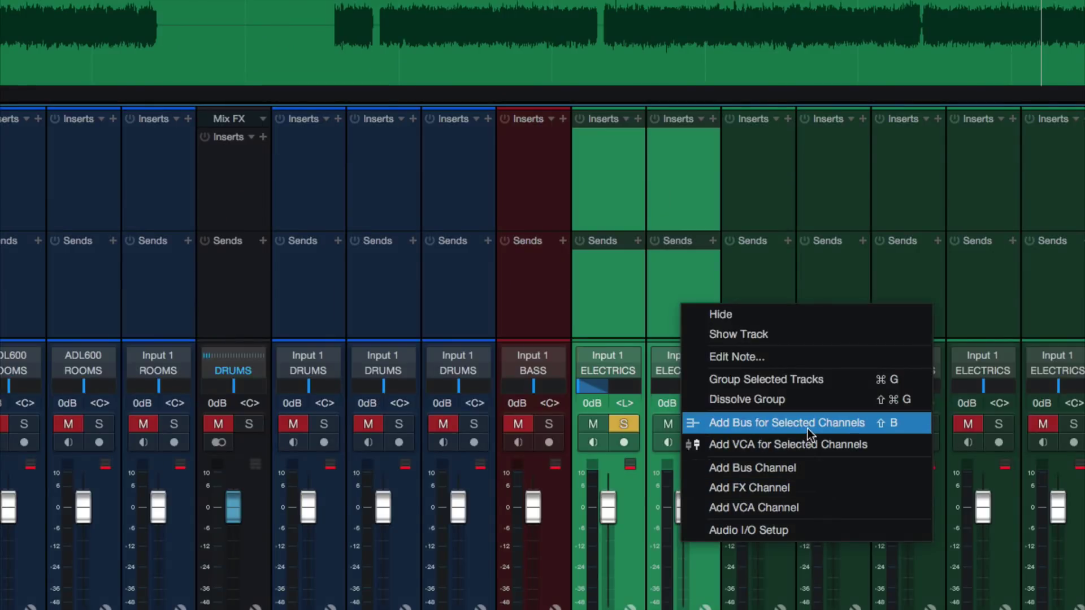
{"action": "left_click", "coordinate": [808, 425]}
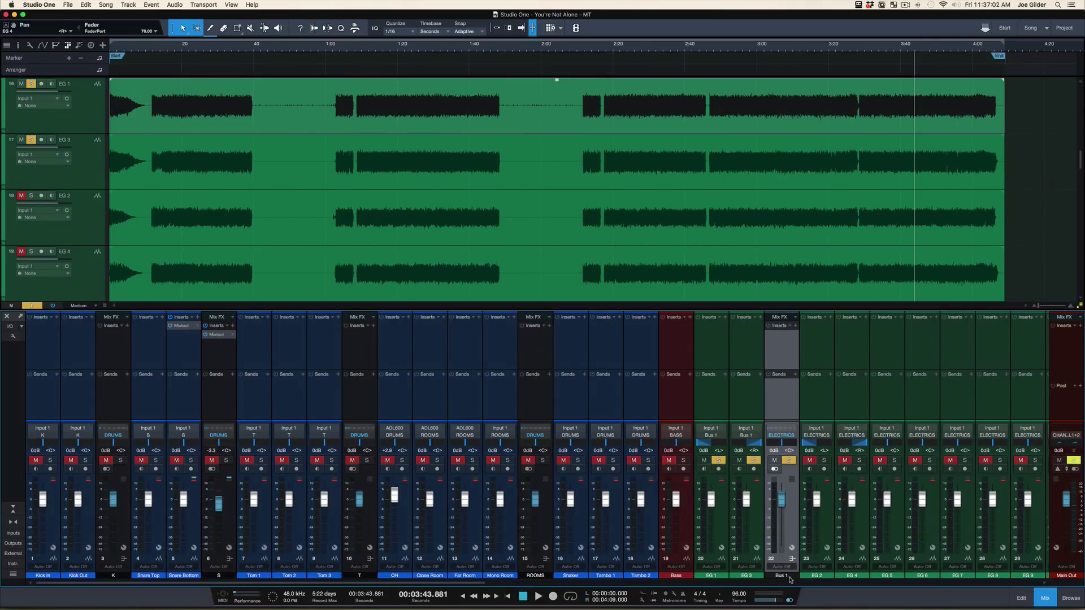
{"action": "double_click", "coordinate": [790, 576]}
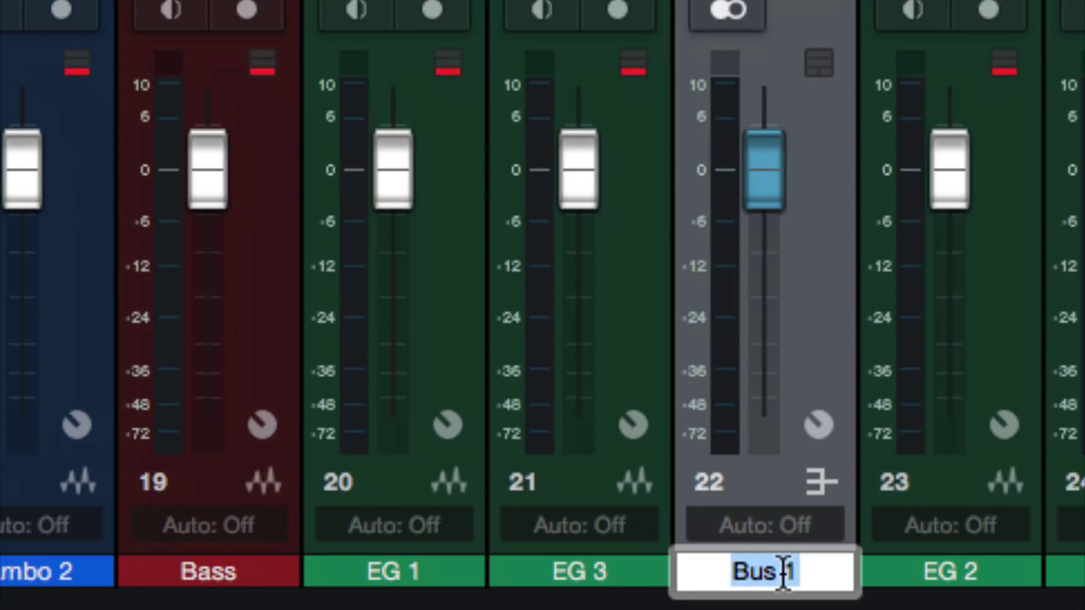
{"action": "type", "text": "EG"}
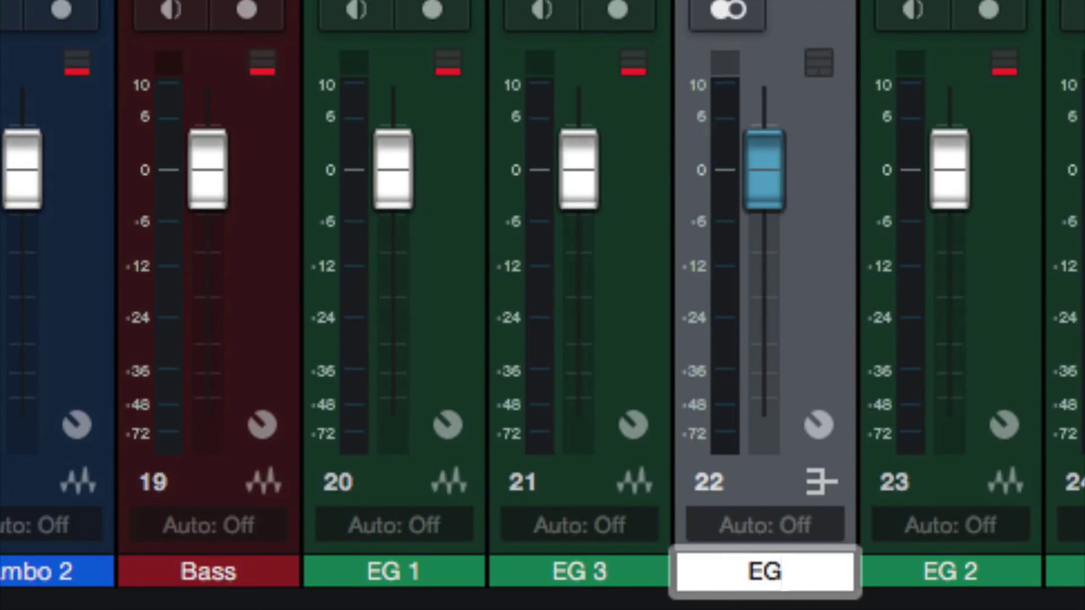
{"action": "type", "text": " 1-3"}
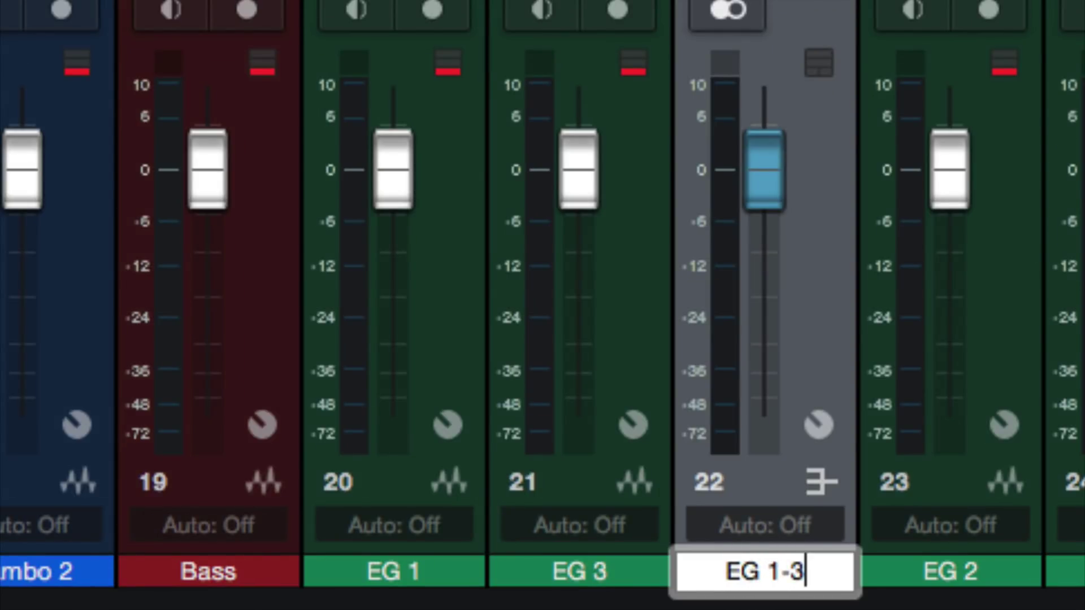
{"action": "key", "text": "Return"}
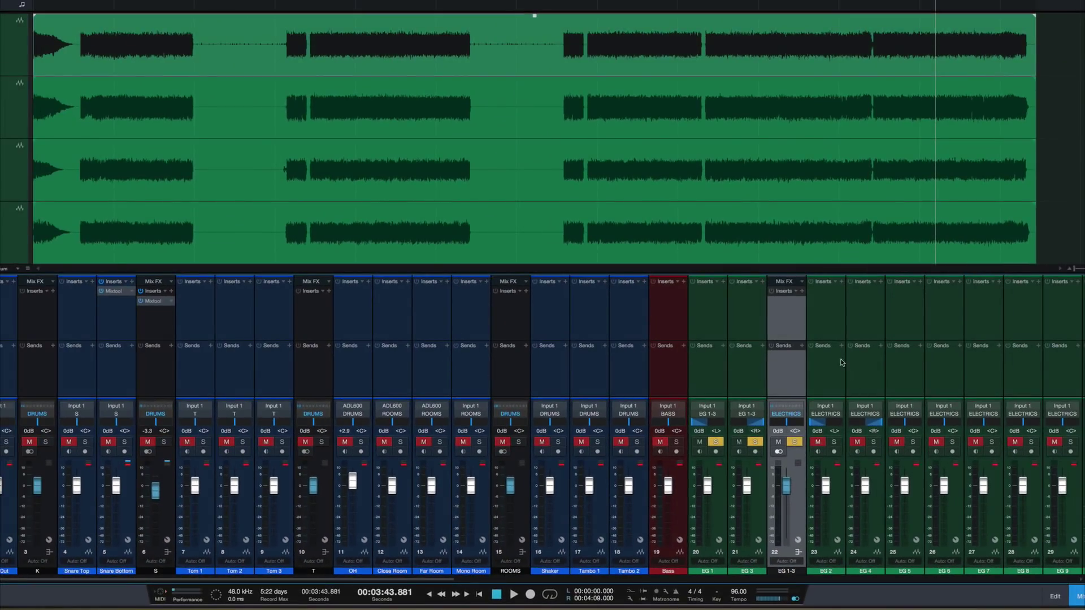
Select EG 2 and EG 4 in the mixer, solo only that pair, and play it briefly from about 3:43
{"action": "left_click", "coordinate": [841, 362]}
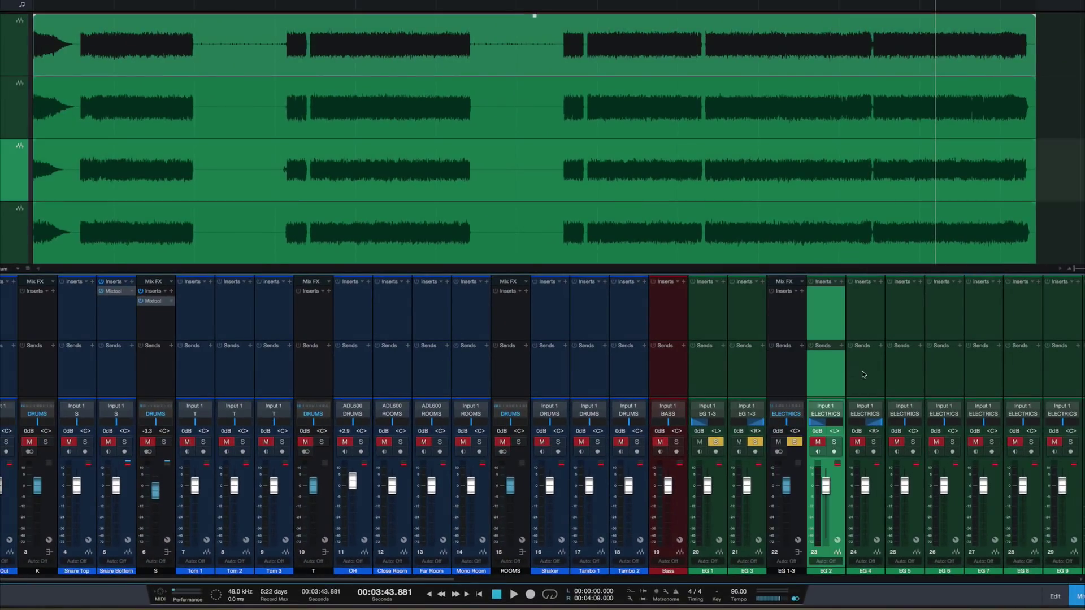
{"action": "left_click", "coordinate": [862, 370], "text": "shift"}
{"action": "key", "text": "shift+s"}
{"action": "key", "text": "s"}
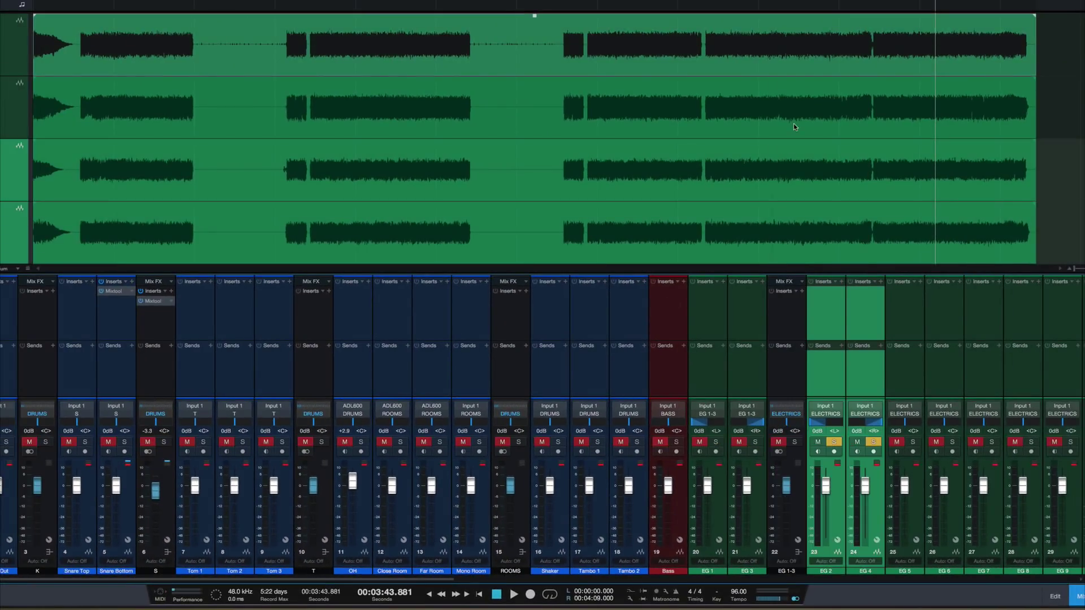
{"action": "key", "text": "space"}
{"action": "key", "text": "space"}
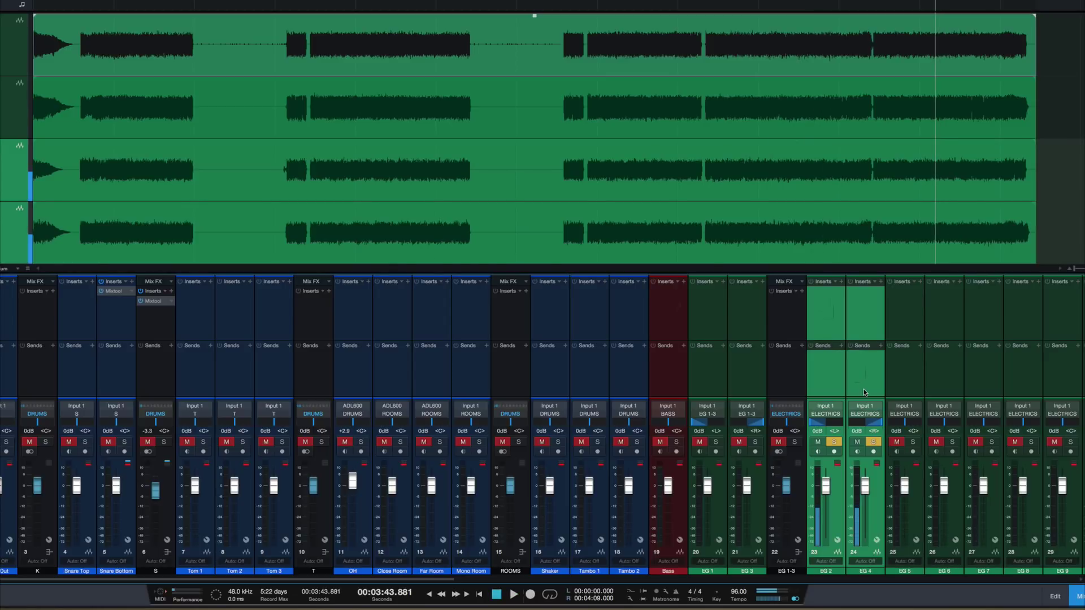
Add a bus for the selected EG 2 and EG 4 channels and name it EG 2-4
{"action": "right_click", "coordinate": [863, 389]}
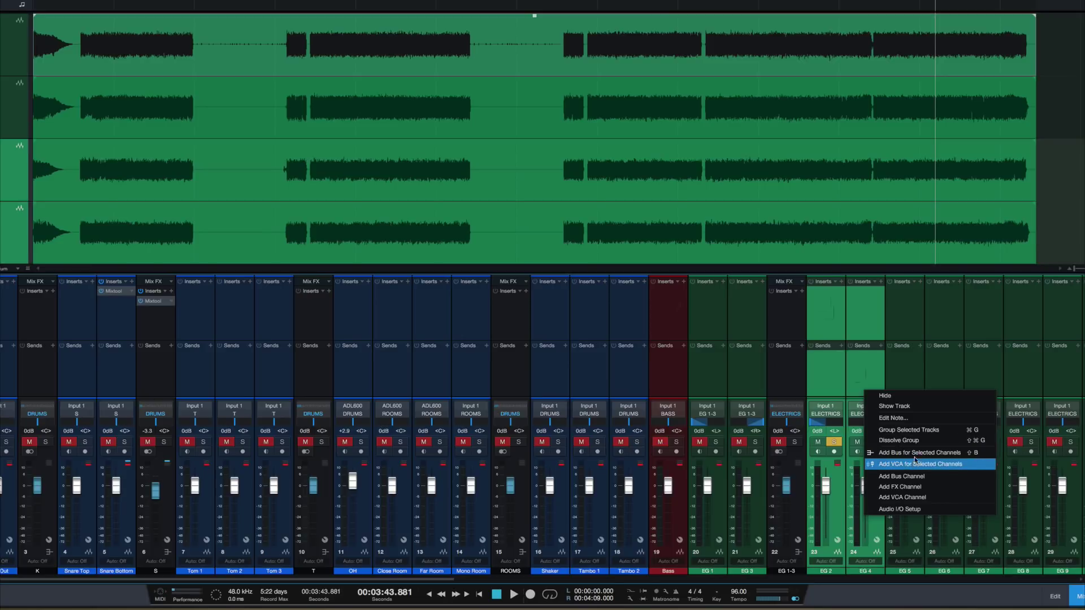
{"action": "left_click", "coordinate": [916, 453]}
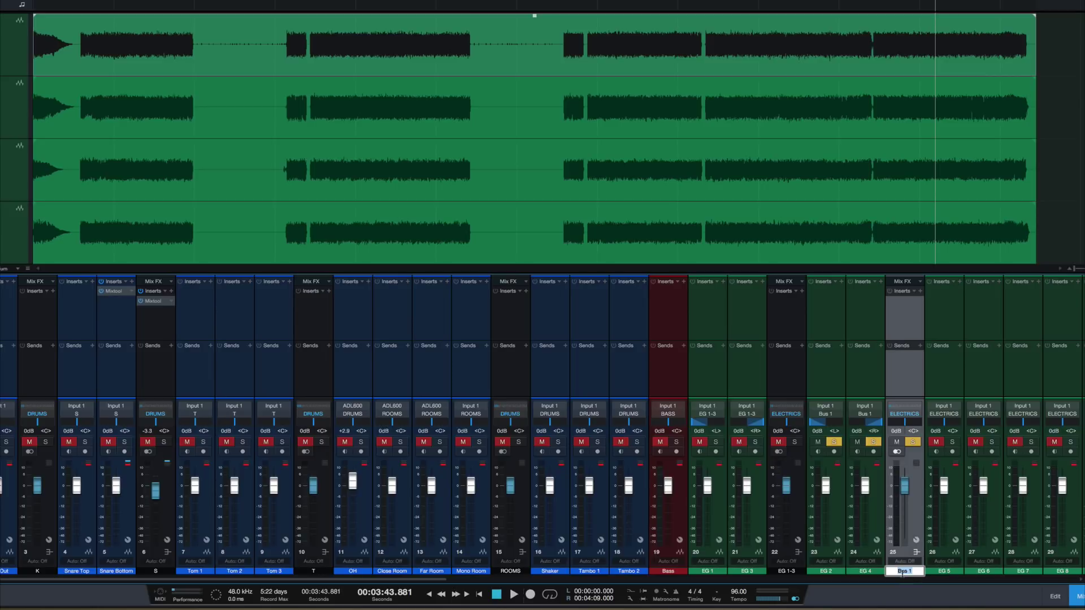
{"action": "type", "text": "EG 2-4"}
{"action": "key", "text": "Return"}
Solo the EG 1-3 bus alongside the EG 2-4 bus, then clear all solos
{"action": "left_click", "coordinate": [795, 442]}
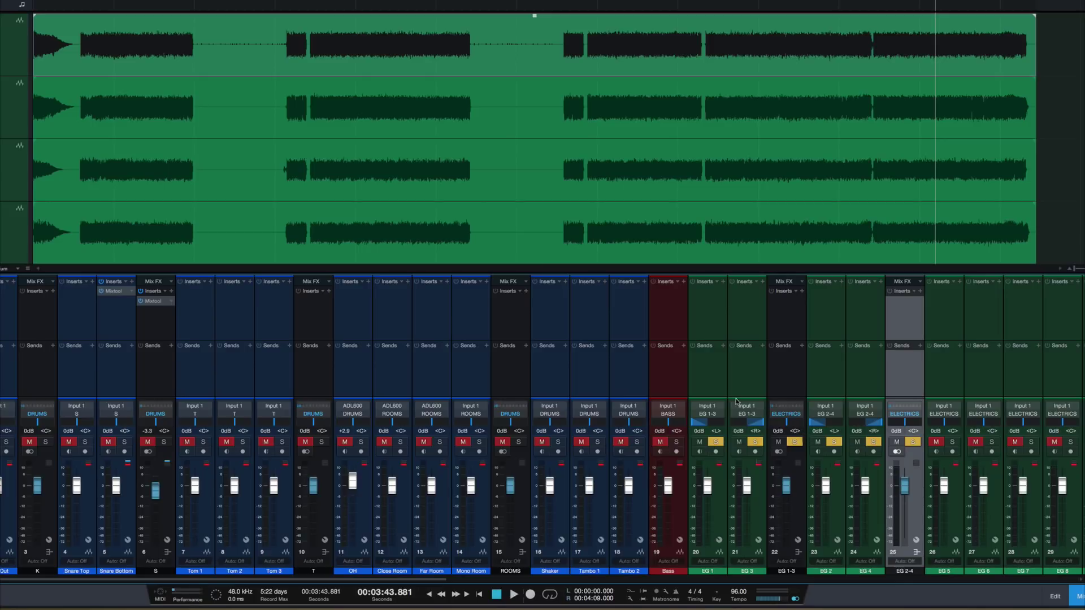
{"action": "left_click", "coordinate": [700, 393]}
{"action": "left_click", "coordinate": [818, 372]}
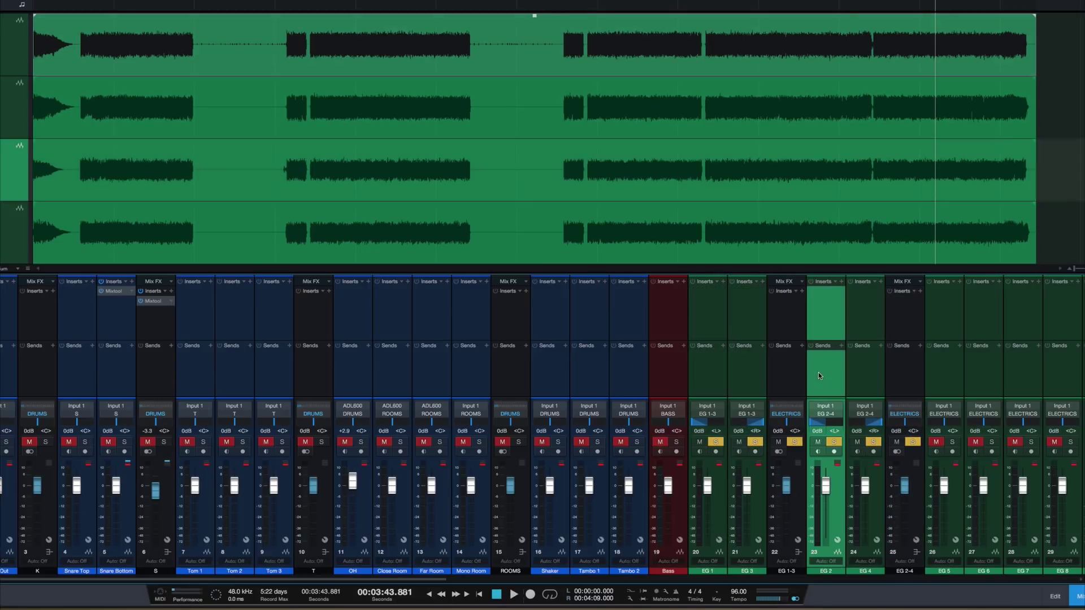
{"action": "left_click", "coordinate": [898, 378]}
{"action": "key", "text": "shift+s"}
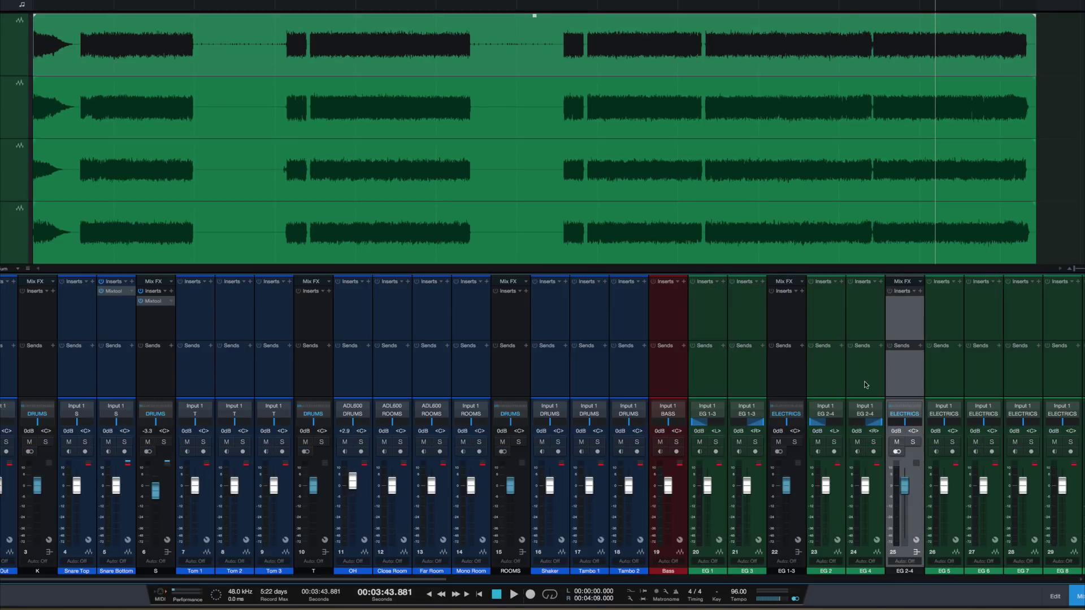
Hide the mixer, zoom in on the short guitar parts around 1:02, and select the EG 5 and EG 6 tracks
{"action": "key", "text": "F3"}
{"action": "scroll", "coordinate": [595, 244], "scroll_direction": "up", "scroll_amount": 5}
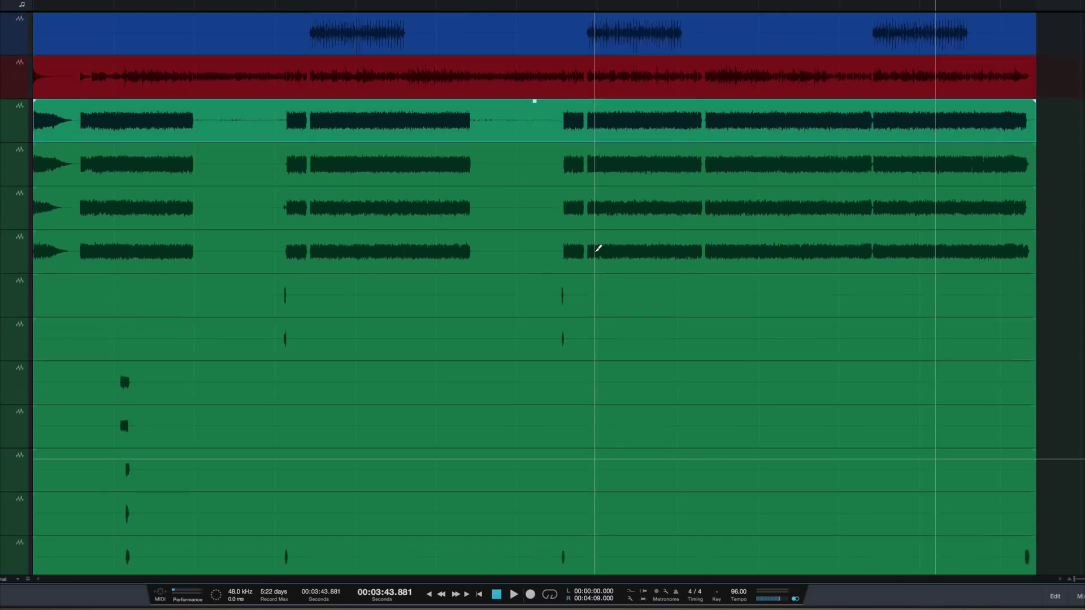
{"action": "scroll", "coordinate": [272, 120], "scroll_direction": "down", "scroll_amount": 2}
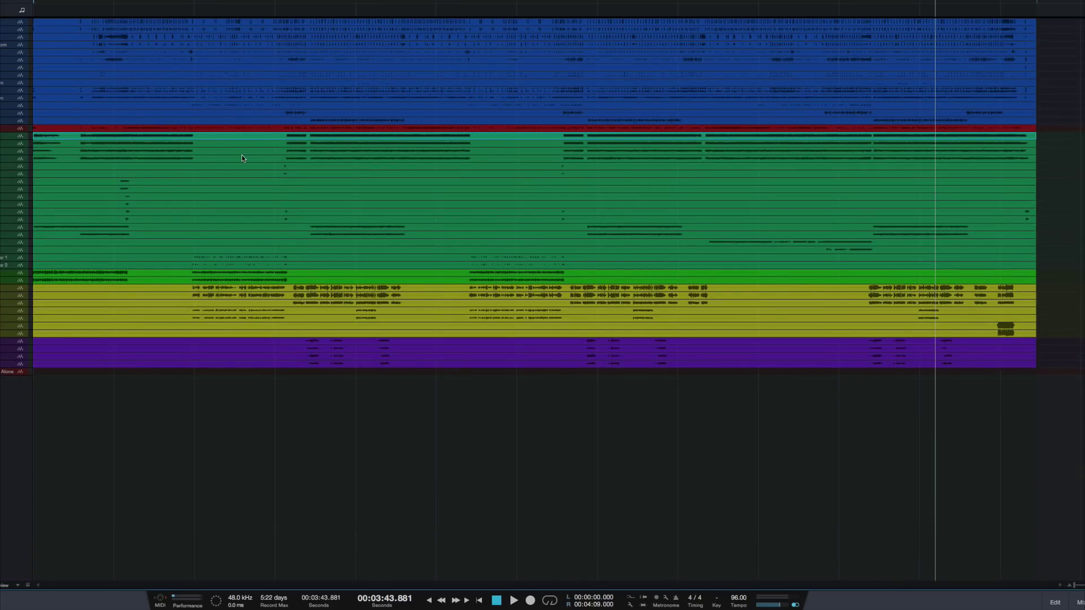
{"action": "scroll", "coordinate": [242, 158], "scroll_direction": "up", "scroll_amount": 3}
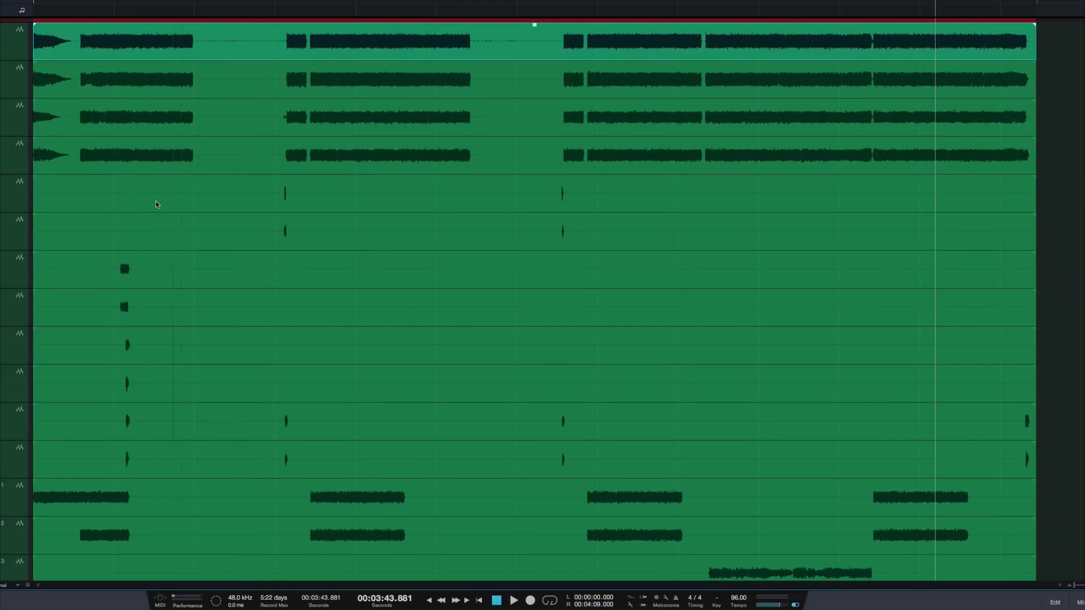
{"action": "scroll", "coordinate": [181, 311], "scroll_direction": "down", "scroll_amount": 3}
{"action": "scroll", "coordinate": [180, 315], "scroll_direction": "up", "scroll_amount": 3}
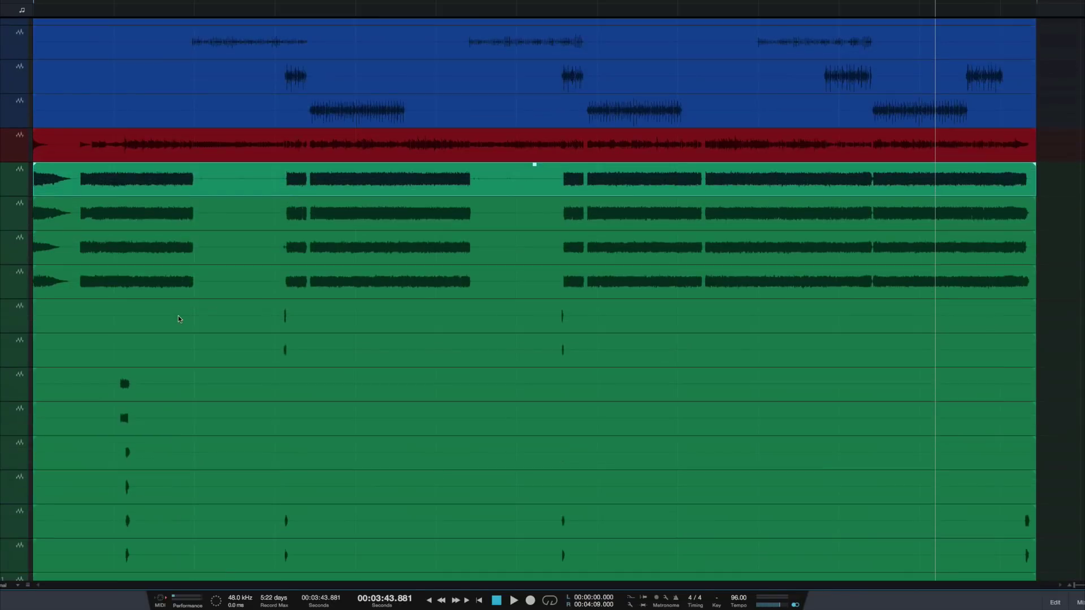
{"action": "left_click_drag", "start_coordinate": [330, 49], "coordinate": [330, 99]}
{"action": "left_click", "coordinate": [63, 355]}
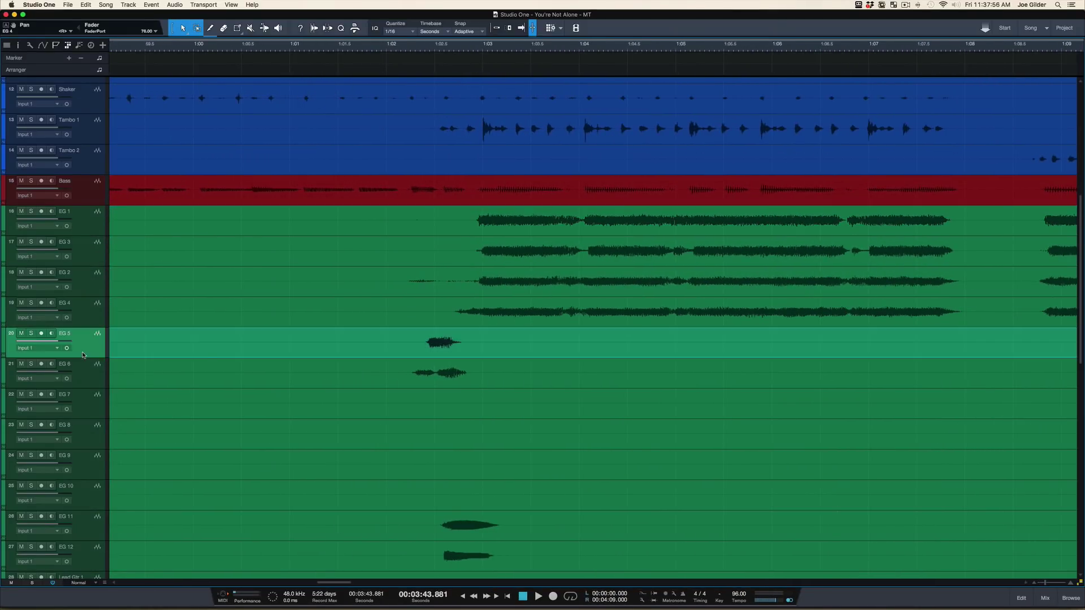
{"action": "left_click", "coordinate": [84, 386], "text": "shift"}
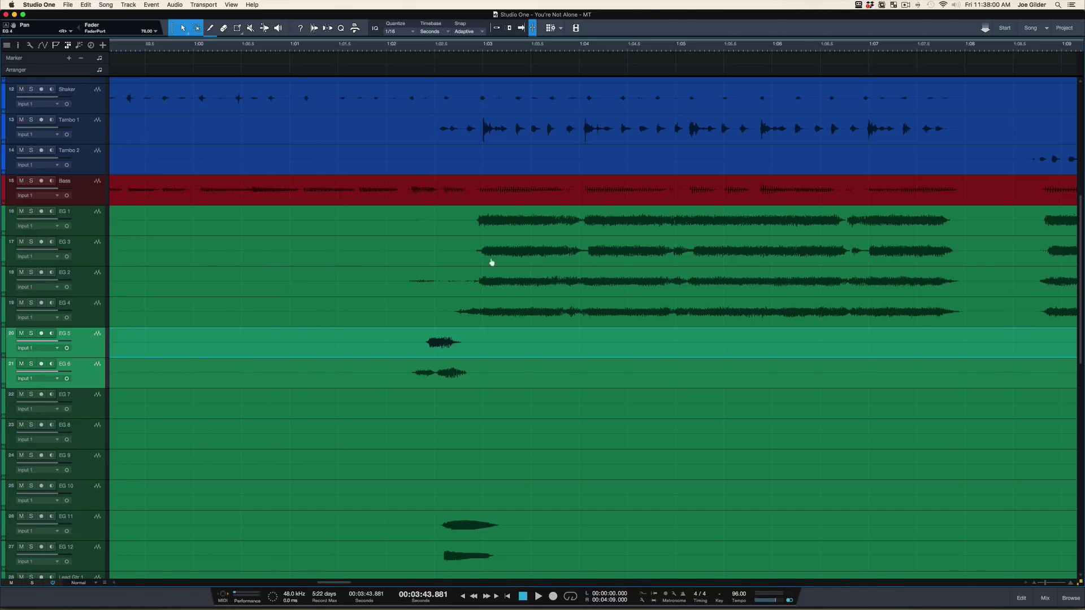
Show the mixer again and pan the EG 5 channel hard left
{"action": "key", "text": "F3"}
{"action": "scroll", "coordinate": [901, 403], "scroll_direction": "right", "scroll_amount": 10}
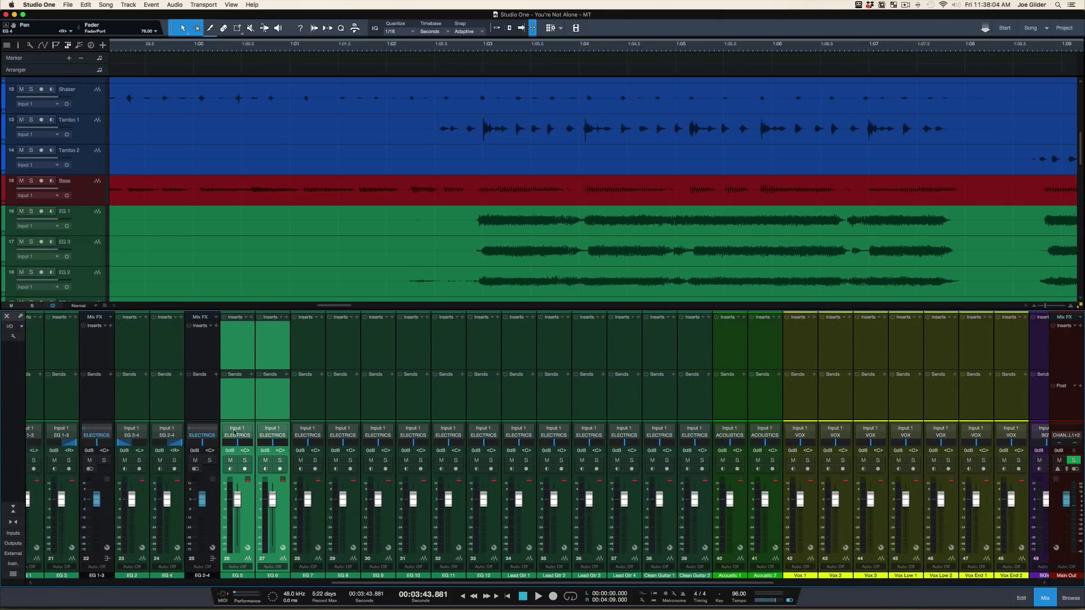
{"action": "left_click", "coordinate": [235, 430]}
{"action": "left_click_drag", "start_coordinate": [237, 441], "coordinate": [204, 436]}
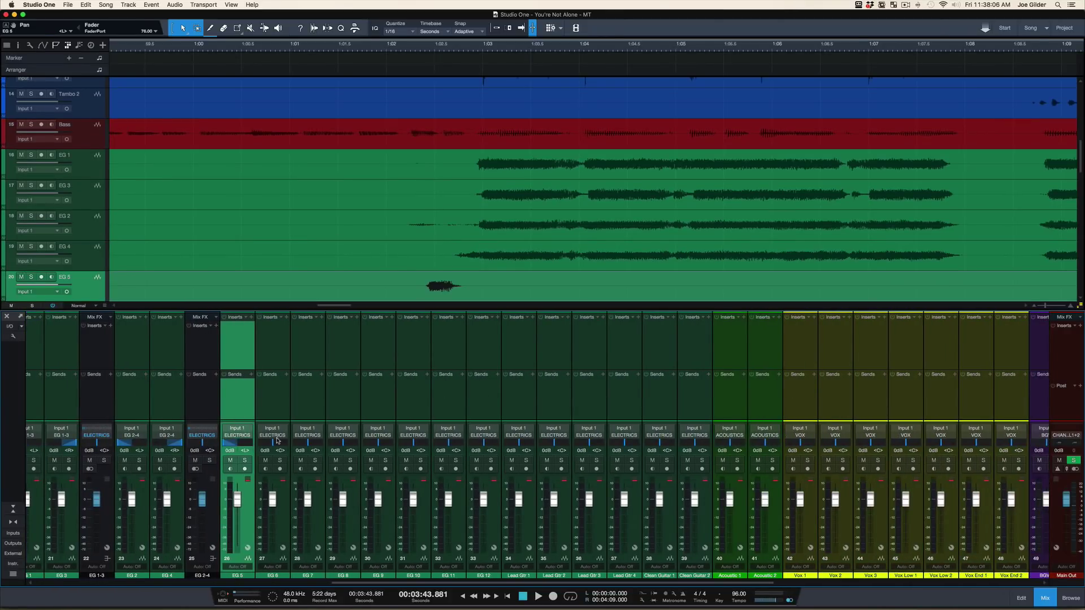
Pan the EG 6 through EG 12 channels alternately hard right and hard left, then hide the mixer
{"action": "mouse_move", "coordinate": [273, 441]}
{"action": "left_mouse_down"}
{"action": "mouse_move", "coordinate": [341, 457]}
{"action": "mouse_move", "coordinate": [255, 437]}
{"action": "left_mouse_up"}
{"action": "left_click_drag", "start_coordinate": [346, 446], "coordinate": [323, 440]}
{"action": "left_click_drag", "start_coordinate": [410, 443], "coordinate": [537, 452]}
{"action": "key", "text": "F3"}
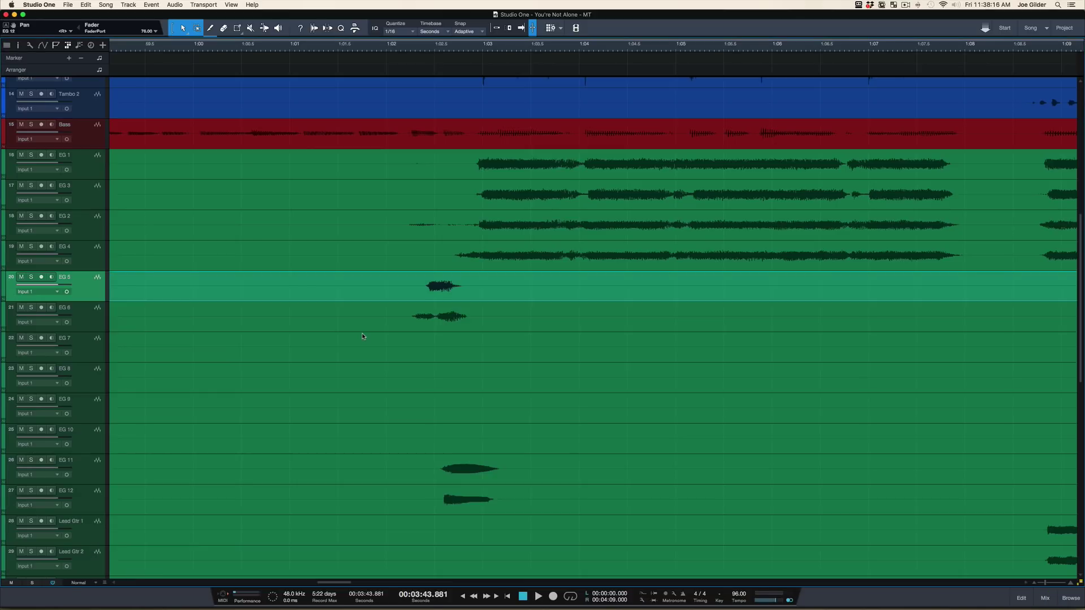
Solo the EG 5 and EG 6 tracks and audition their short parts from about 1:02
{"action": "key", "text": "s"}
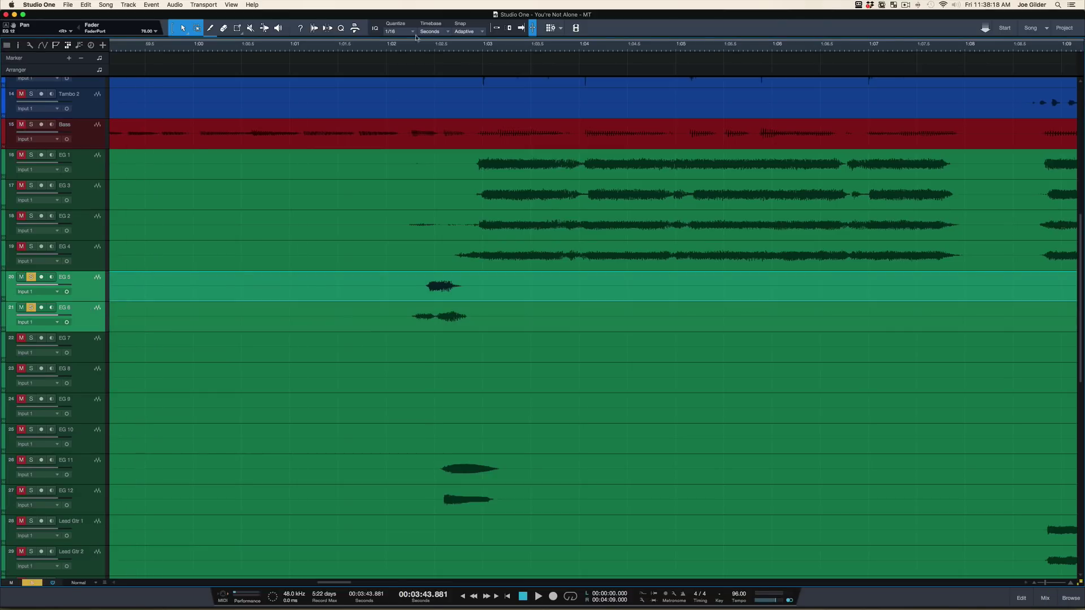
{"action": "left_click", "coordinate": [404, 49]}
{"action": "key", "text": "space"}
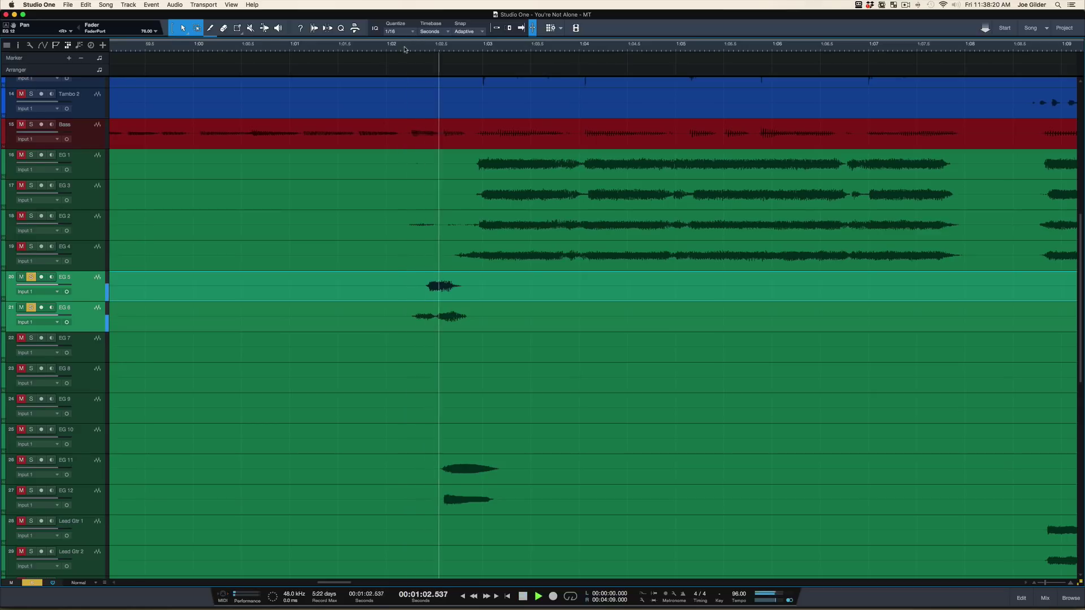
{"action": "key", "text": "space"}
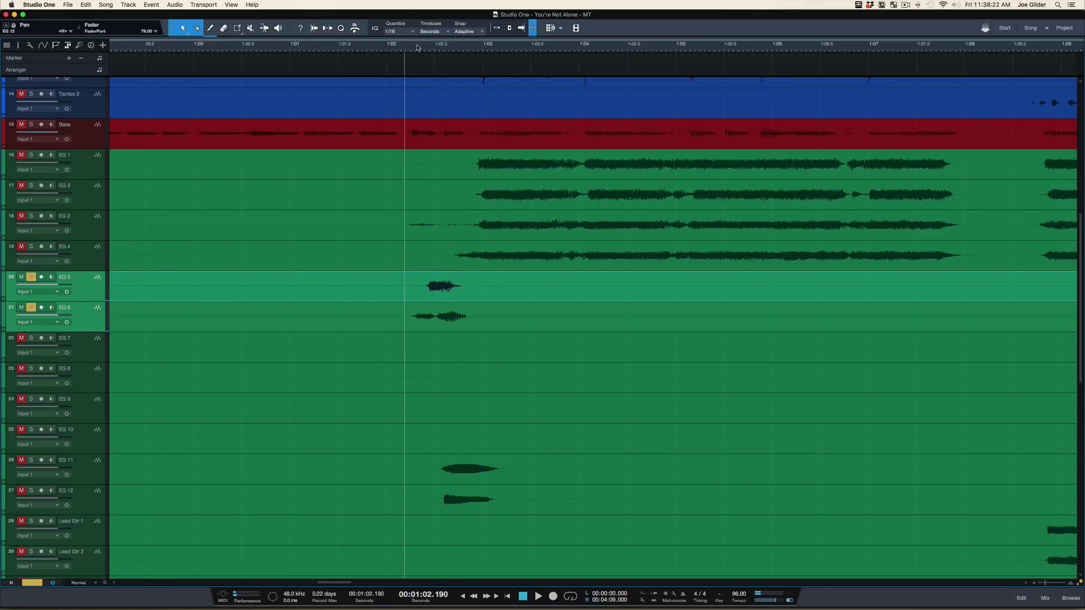
Select the EG 7 track and place the playhead just before its short part, at about 21.5 seconds
{"action": "left_click_drag", "start_coordinate": [363, 45], "coordinate": [362, 11]}
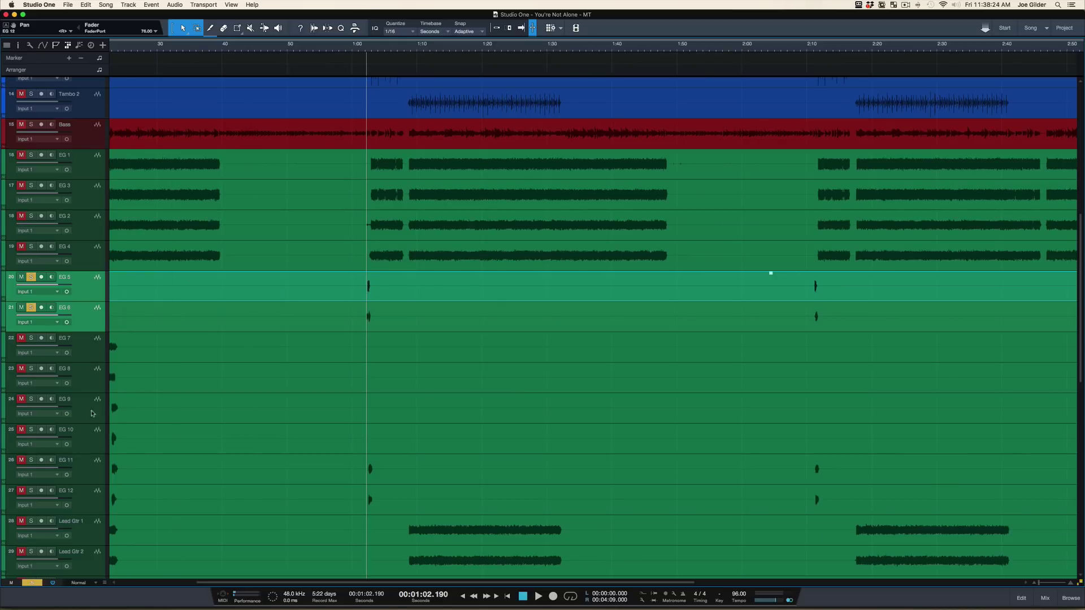
{"action": "left_click", "coordinate": [88, 354]}
{"action": "key", "text": "comma"}
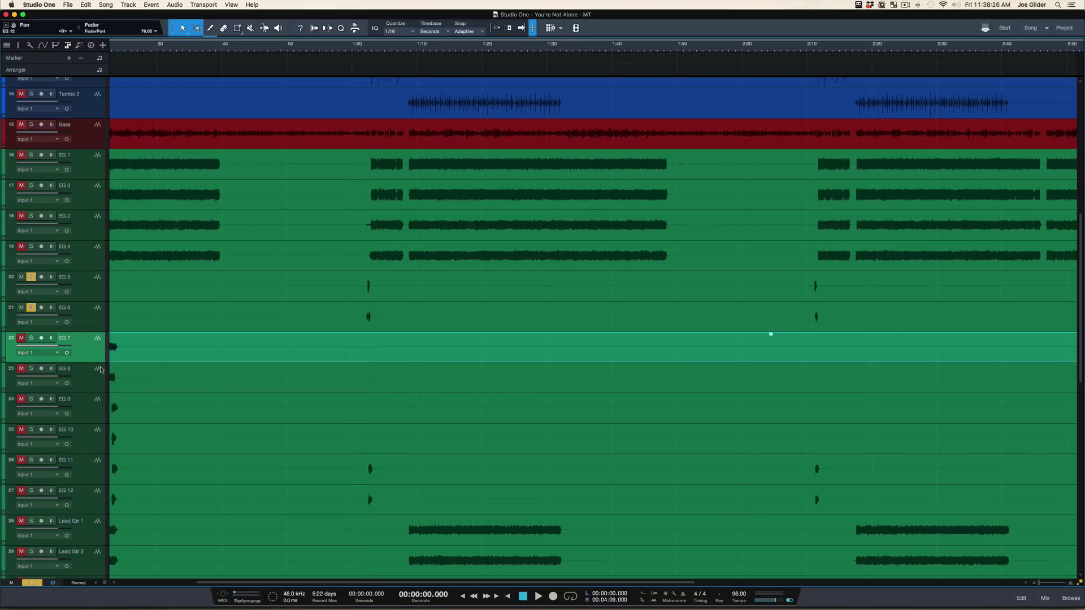
{"action": "left_click_drag", "start_coordinate": [136, 47], "coordinate": [471, 371]}
{"action": "scroll", "coordinate": [471, 371], "scroll_direction": "left", "scroll_amount": 15}
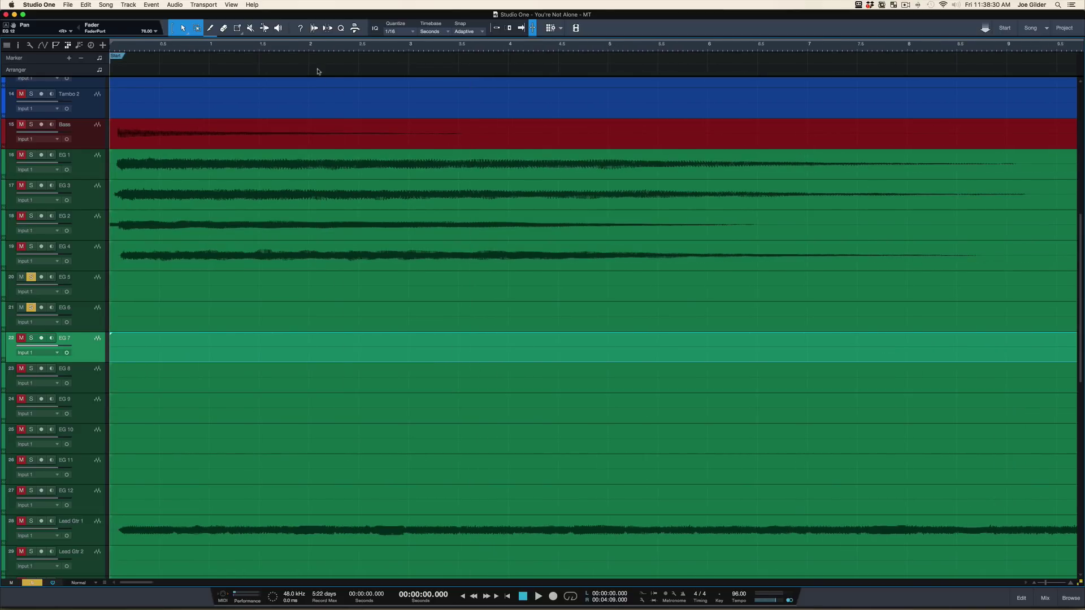
{"action": "left_click_drag", "start_coordinate": [296, 47], "coordinate": [276, 22]}
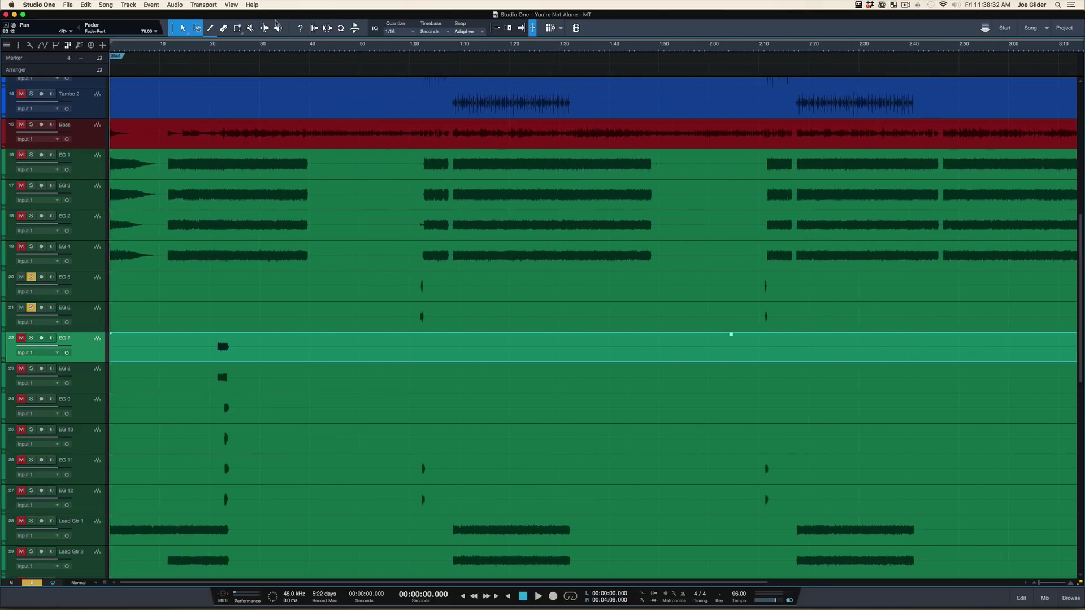
{"action": "left_click_drag", "start_coordinate": [218, 48], "coordinate": [215, 92]}
{"action": "left_click", "coordinate": [210, 49]}
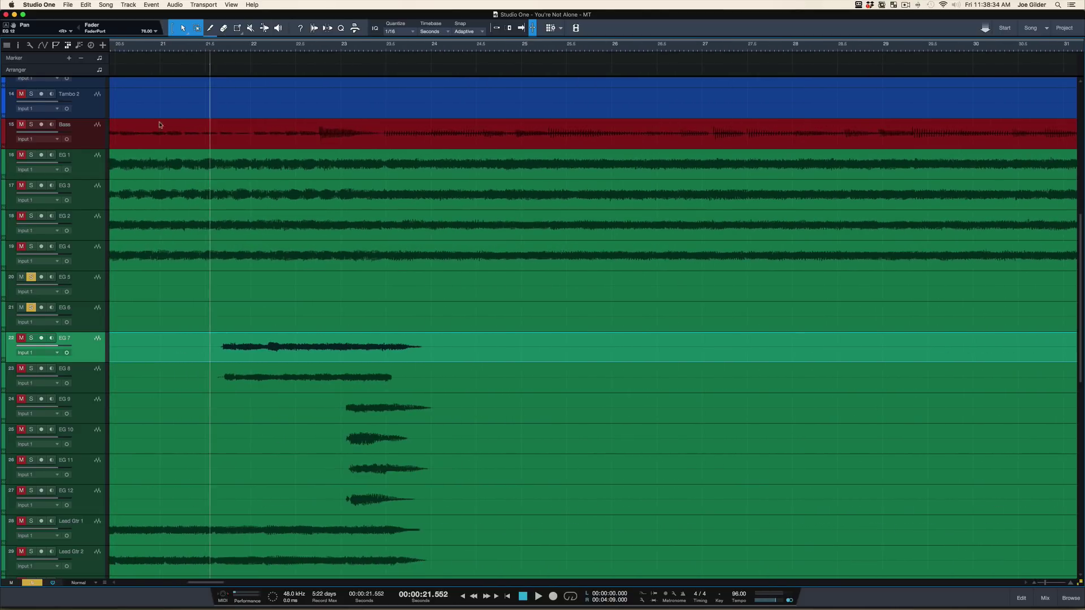
Solo the EG 7 and EG 8 tracks together, audition their short parts, and clear all solos
{"action": "left_click", "coordinate": [90, 375], "text": "shift"}
{"action": "key", "text": "m"}
{"action": "key", "text": "s"}
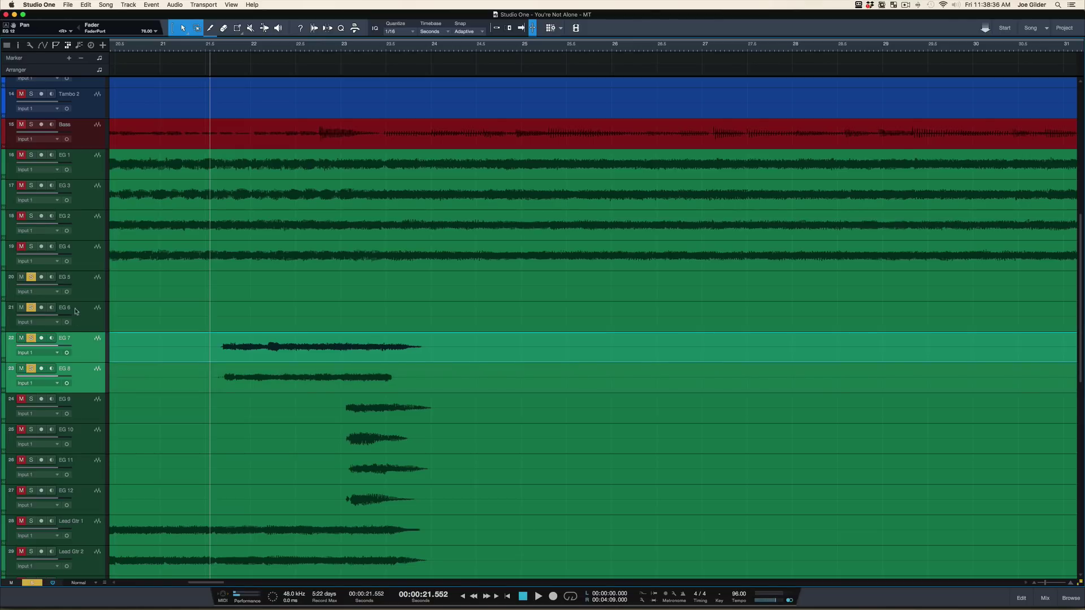
{"action": "key", "text": "space"}
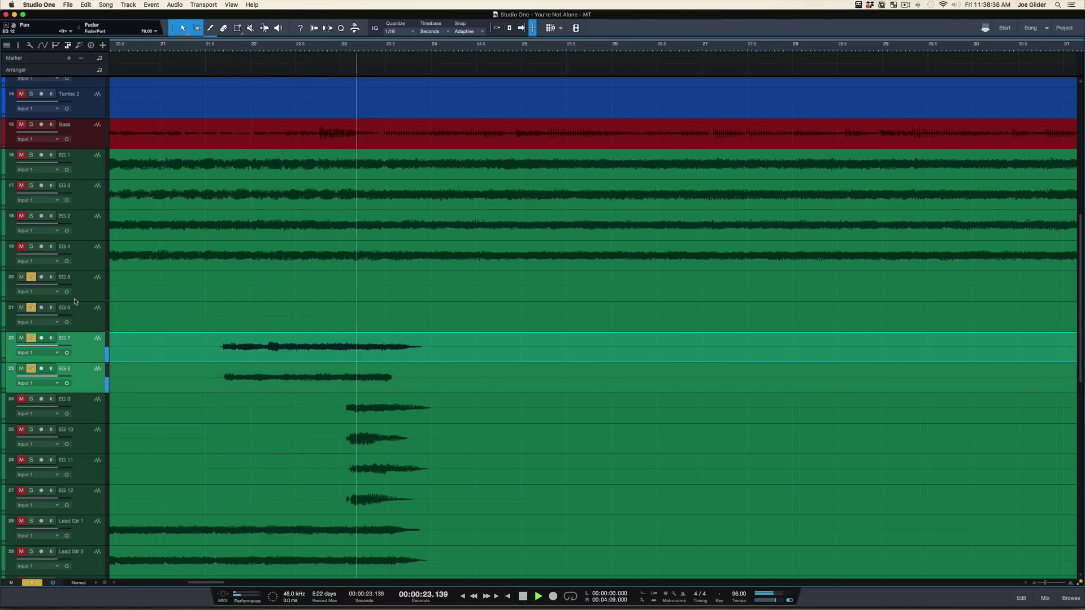
{"action": "key", "text": "space"}
{"action": "key", "text": "shift+s"}
Solo the EG 9 and EG 10 tracks, audition them from about 23 seconds, and clear all solos
{"action": "left_click", "coordinate": [99, 418]}
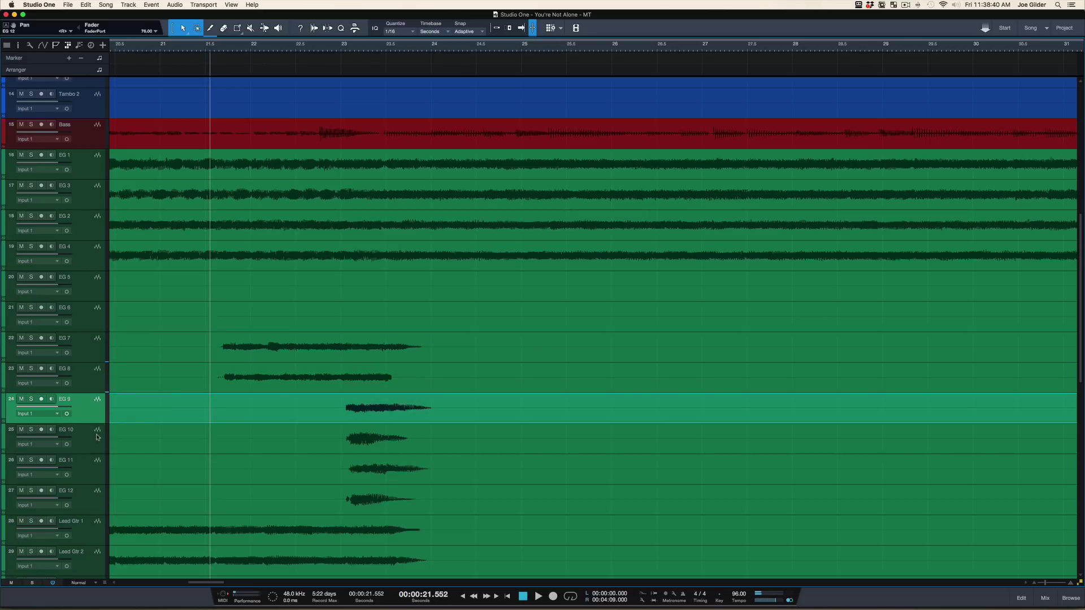
{"action": "left_click", "coordinate": [96, 445], "text": "shift"}
{"action": "key", "text": "s"}
{"action": "left_click", "coordinate": [344, 50]}
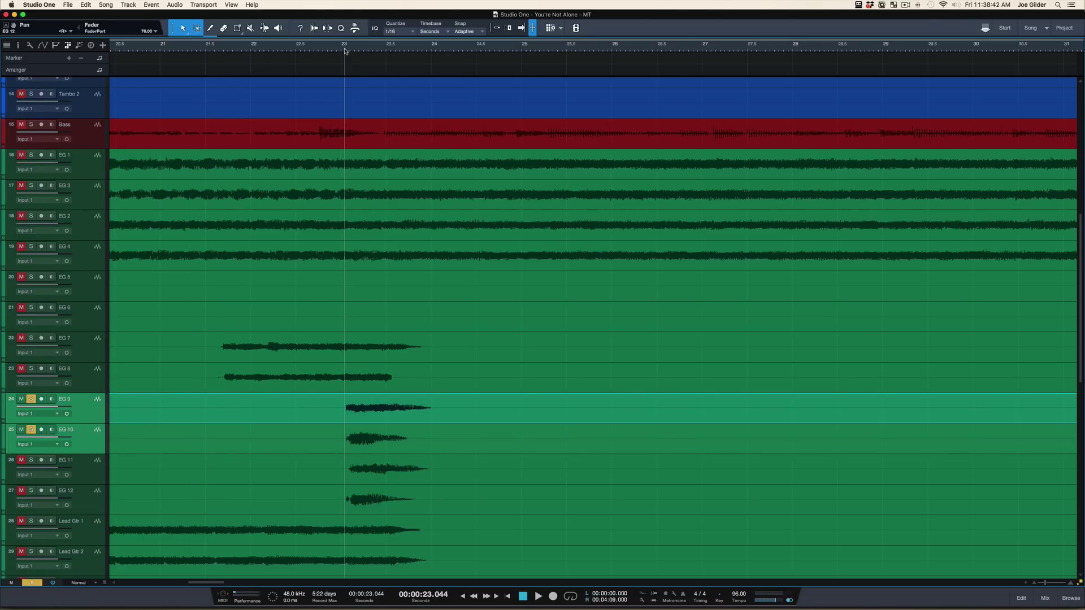
{"action": "key", "text": "space"}
{"action": "key", "text": "space"}
{"action": "key", "text": "shift+s"}
Solo the EG 11 and EG 12 tracks and audition them from about 23 seconds
{"action": "left_click", "coordinate": [94, 478]}
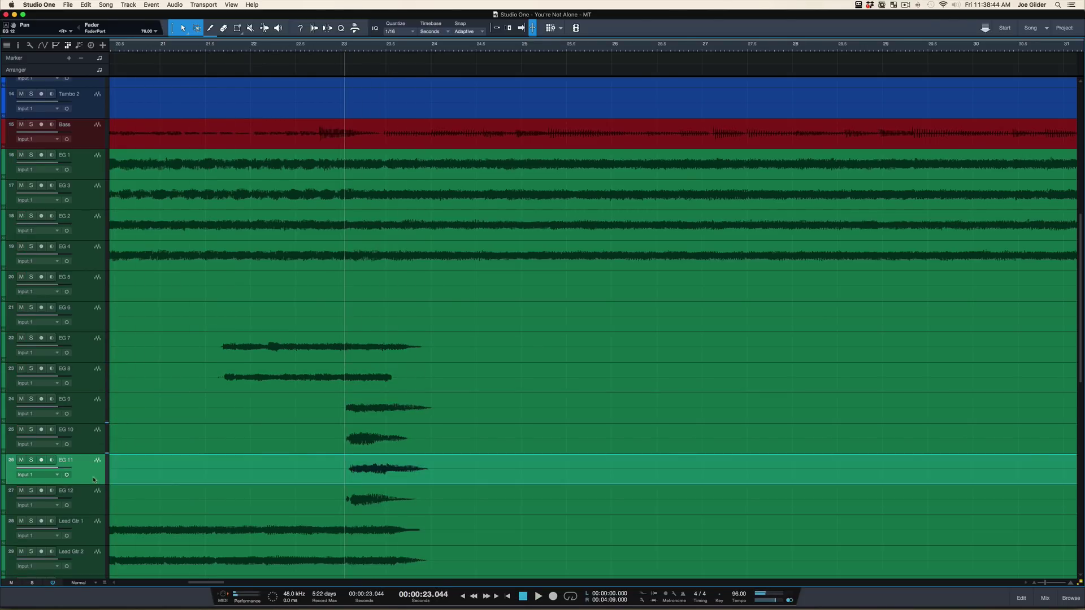
{"action": "left_click", "coordinate": [89, 493], "text": "shift"}
{"action": "key", "text": "s"}
{"action": "key", "text": "space"}
{"action": "key", "text": "space"}
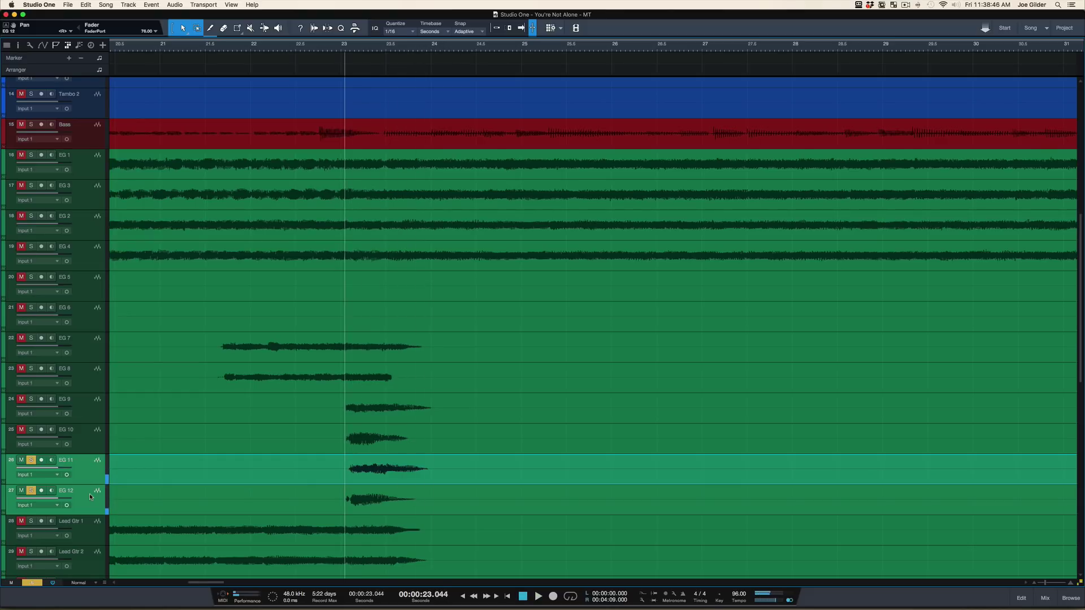
Move the EG 11 track above EG 10 so it sits directly below EG 9, and clear all solos
{"action": "left_click", "coordinate": [93, 415]}
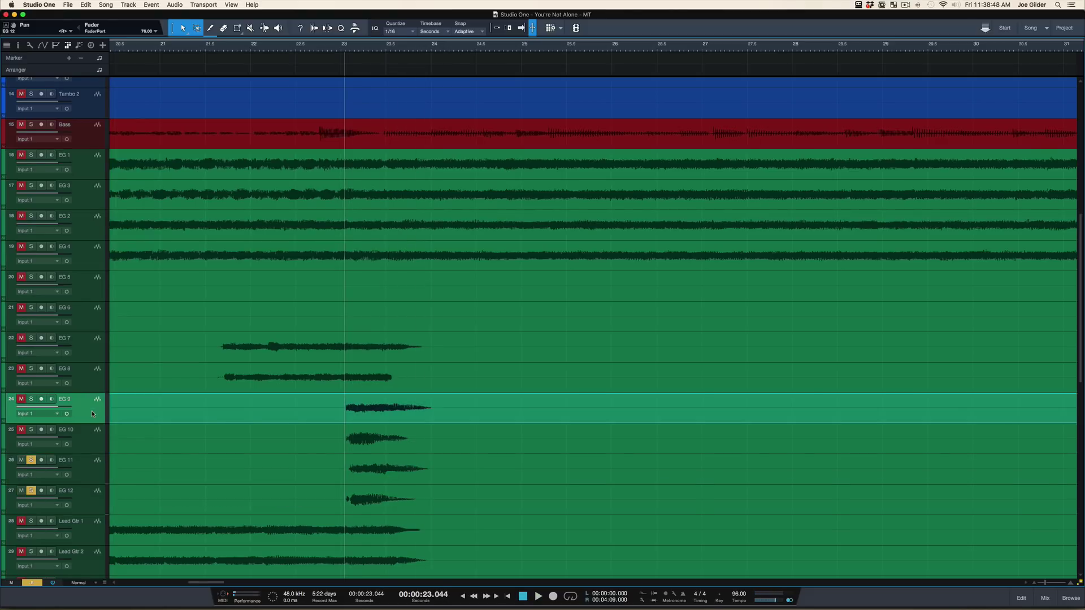
{"action": "left_click", "coordinate": [87, 436], "text": "shift"}
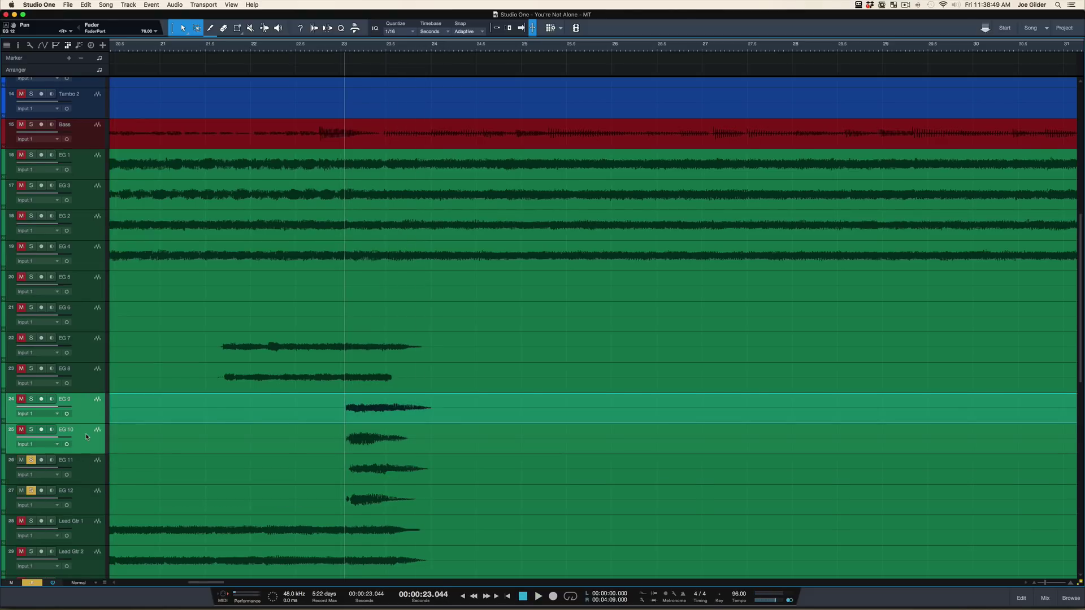
{"action": "left_click", "coordinate": [89, 484]}
{"action": "left_click_drag", "start_coordinate": [86, 476], "coordinate": [86, 434]}
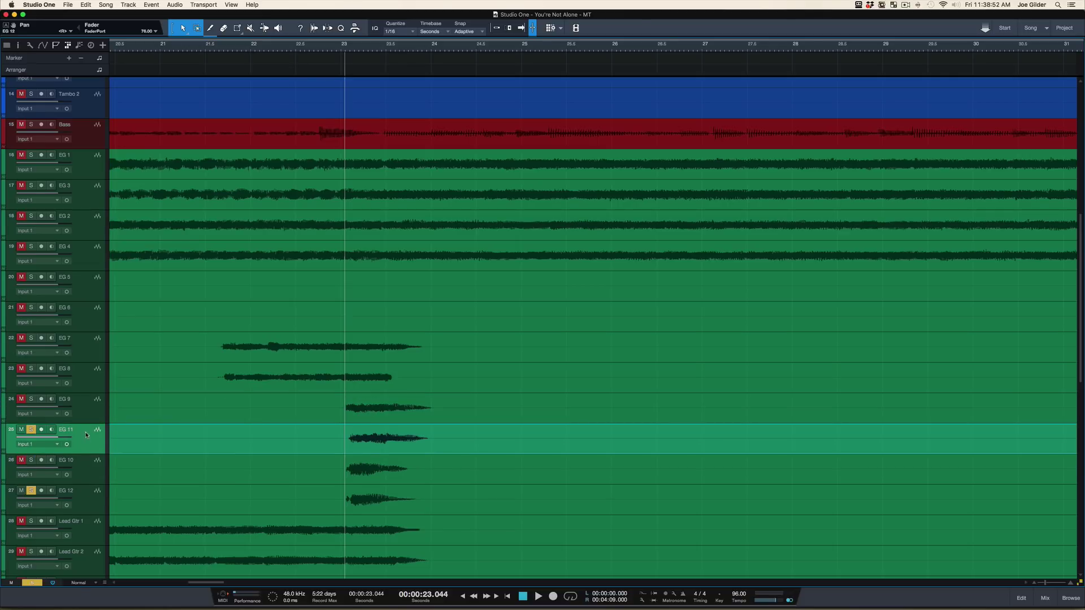
{"action": "key", "text": "shift+s"}
Show the track inspector, then solo EG 9 with EG 11 and audition the pair from about 23 seconds
{"action": "key", "text": "F4"}
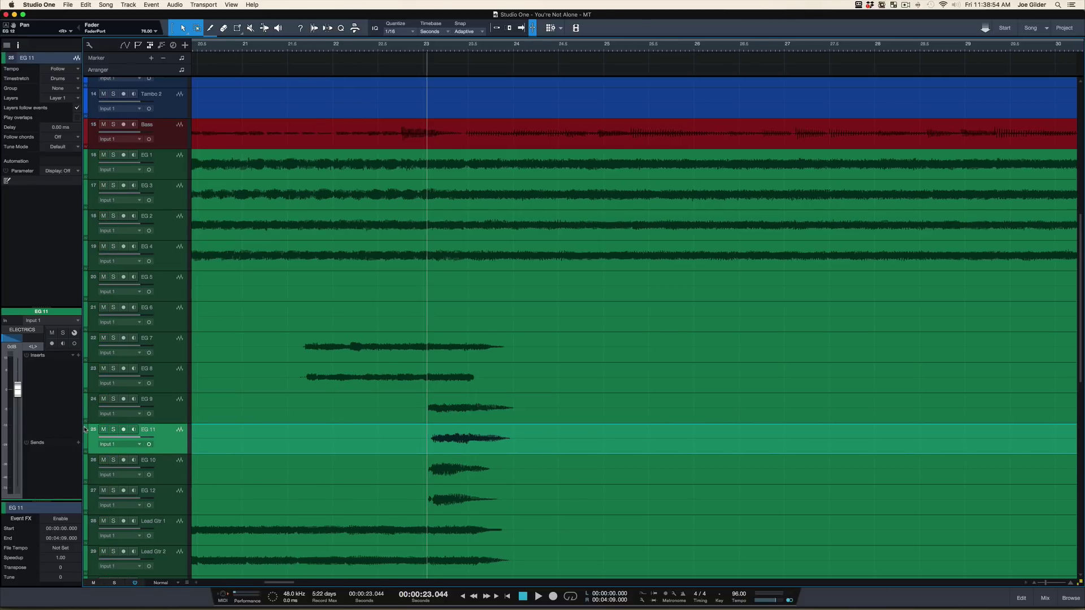
{"action": "left_click", "coordinate": [173, 415], "text": "shift"}
{"action": "key", "text": "s"}
{"action": "key", "text": "space"}
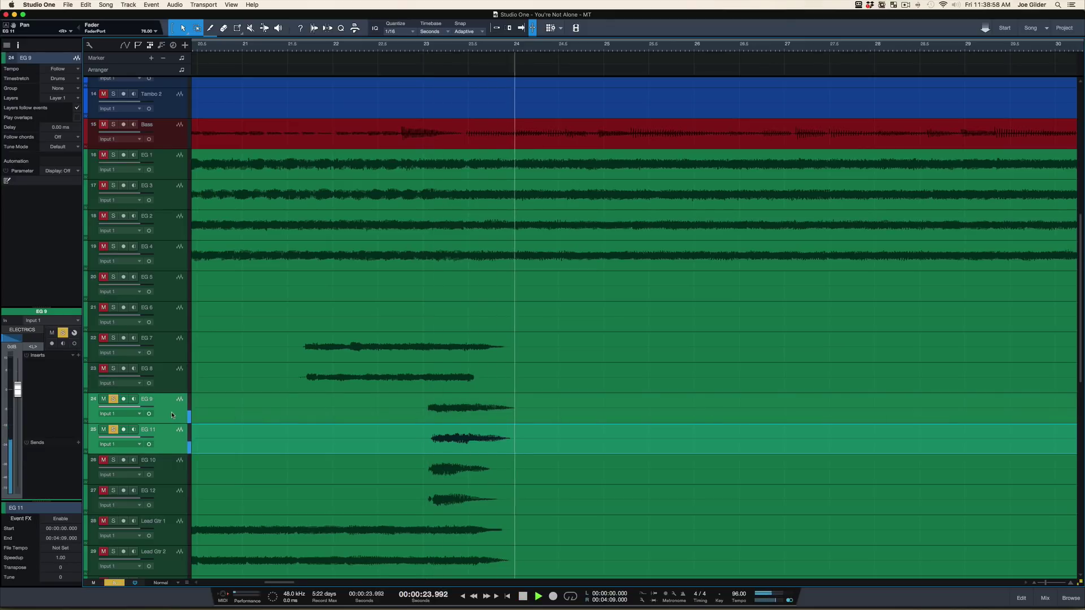
{"action": "key", "text": "space"}
Pan the EG 10 track hard left, opposite EG 12, and play the passage briefly
{"action": "left_click", "coordinate": [168, 475]}
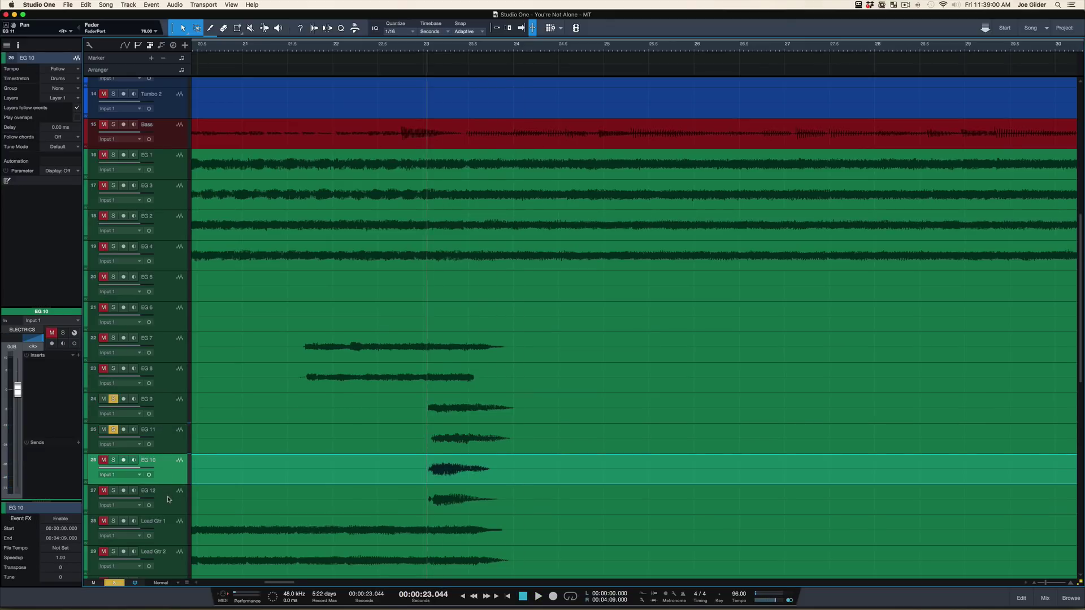
{"action": "left_click", "coordinate": [168, 499]}
{"action": "left_click", "coordinate": [173, 471]}
{"action": "left_click_drag", "start_coordinate": [41, 343], "coordinate": [3, 340]}
{"action": "key", "text": "space"}
{"action": "key", "text": "space"}
Replace the existing solos with EG 10 and EG 12 and audition the pair from about 23 seconds
{"action": "left_click", "coordinate": [169, 494]}
{"action": "key", "text": "s"}
{"action": "key", "text": "shift+s"}
{"action": "key", "text": "s"}
{"action": "key", "text": "space"}
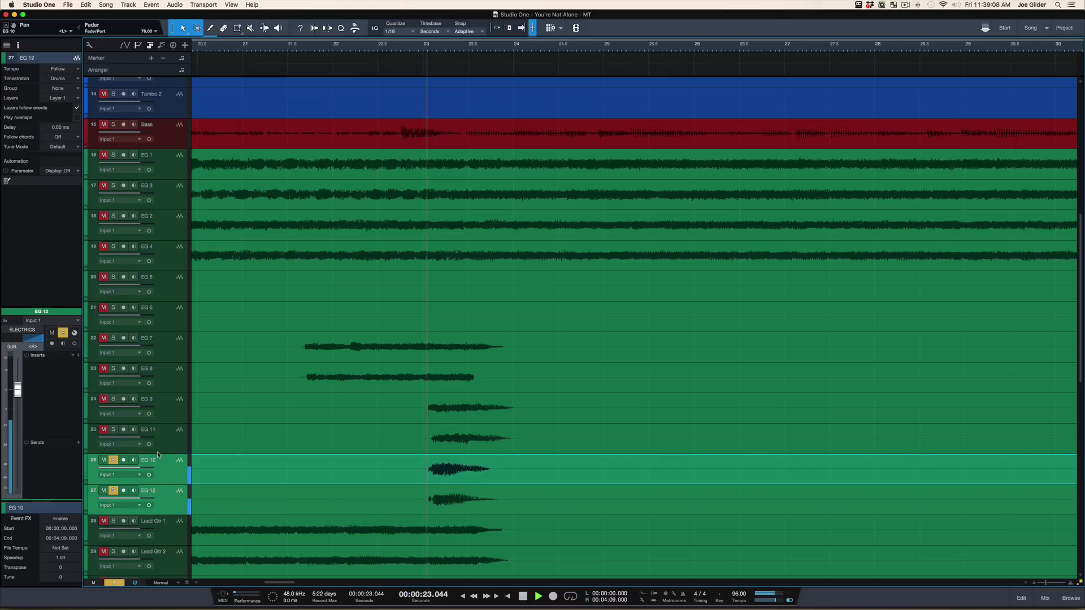
{"action": "key", "text": "space"}
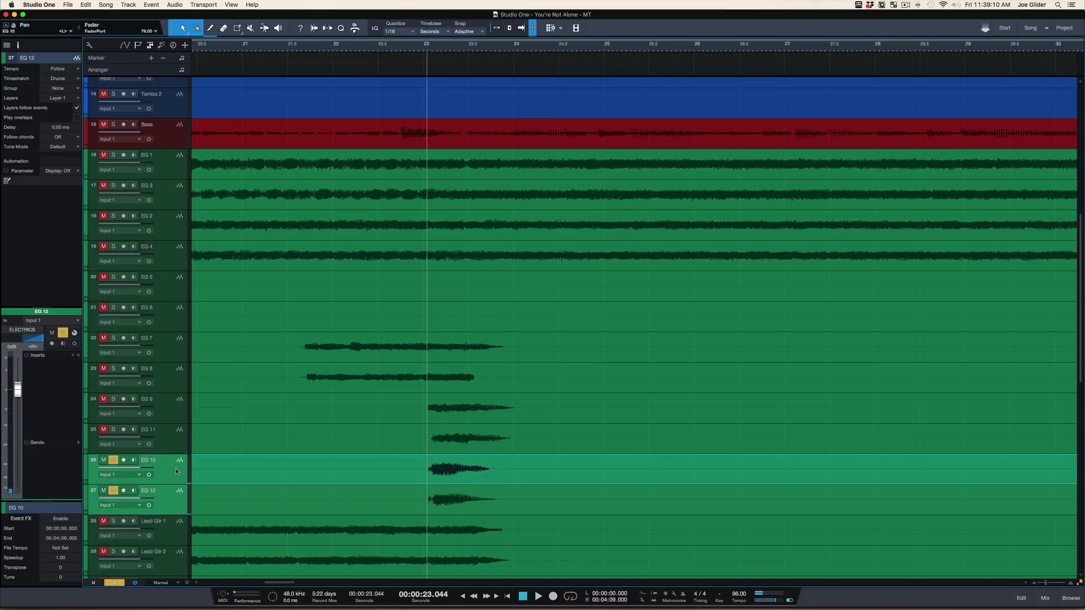
Solo the Lead Gtr 1 and Lead Gtr 2 tracks and play them from just before Lead Gtr 2 enters, at about 11 seconds
{"action": "scroll", "coordinate": [226, 457], "scroll_direction": "down", "scroll_amount": 5}
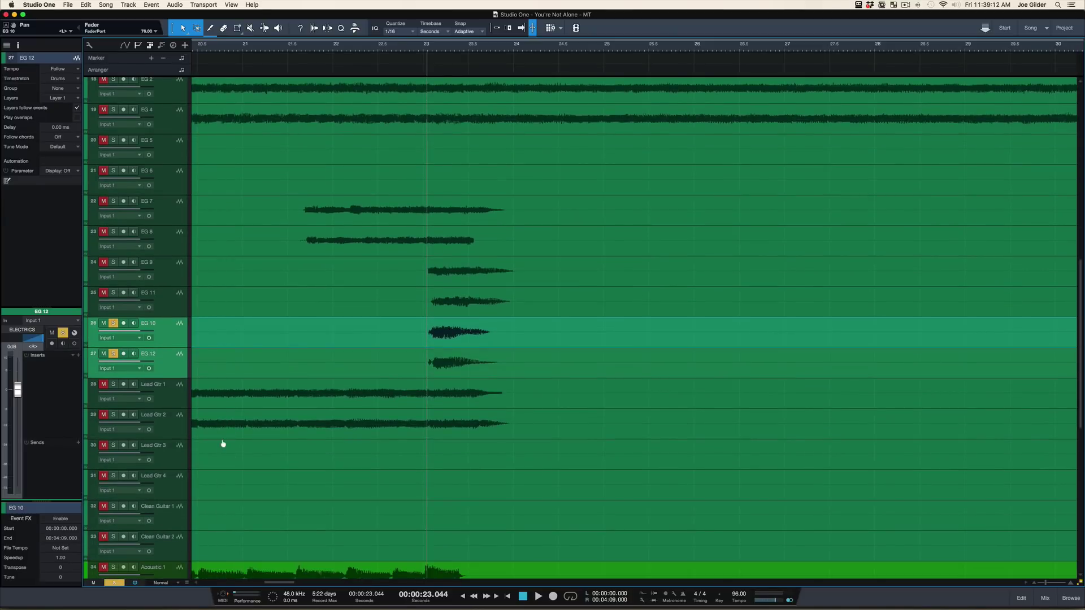
{"action": "scroll", "coordinate": [221, 442], "scroll_direction": "left", "scroll_amount": 8}
{"action": "key", "text": "comma"}
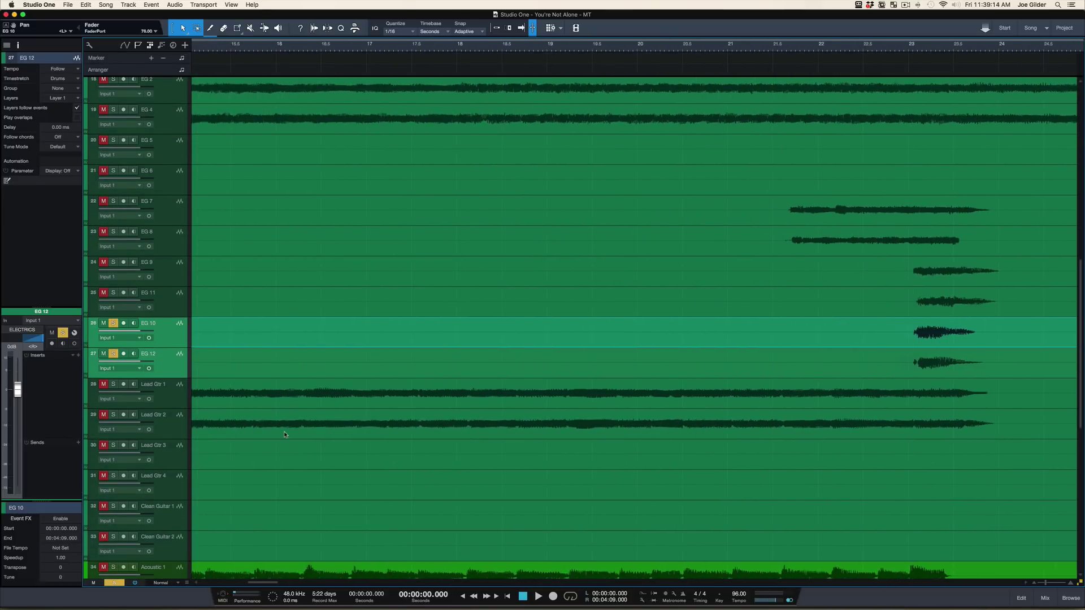
{"action": "left_click", "coordinate": [161, 390]}
{"action": "left_click", "coordinate": [163, 424], "text": "shift"}
{"action": "key", "text": "s"}
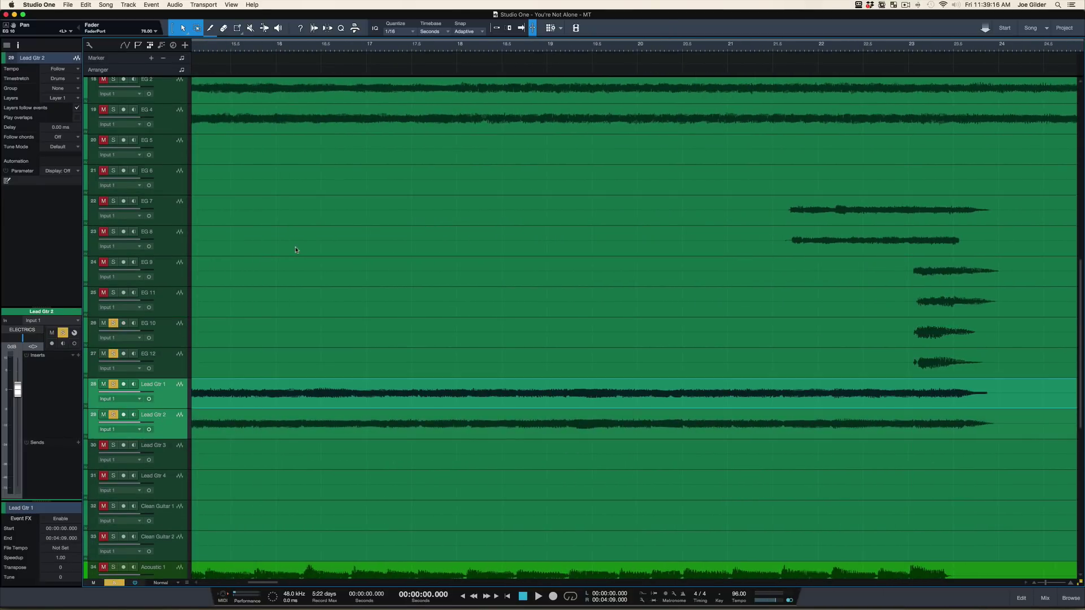
{"action": "scroll", "coordinate": [247, 137], "scroll_direction": "left", "scroll_amount": 20}
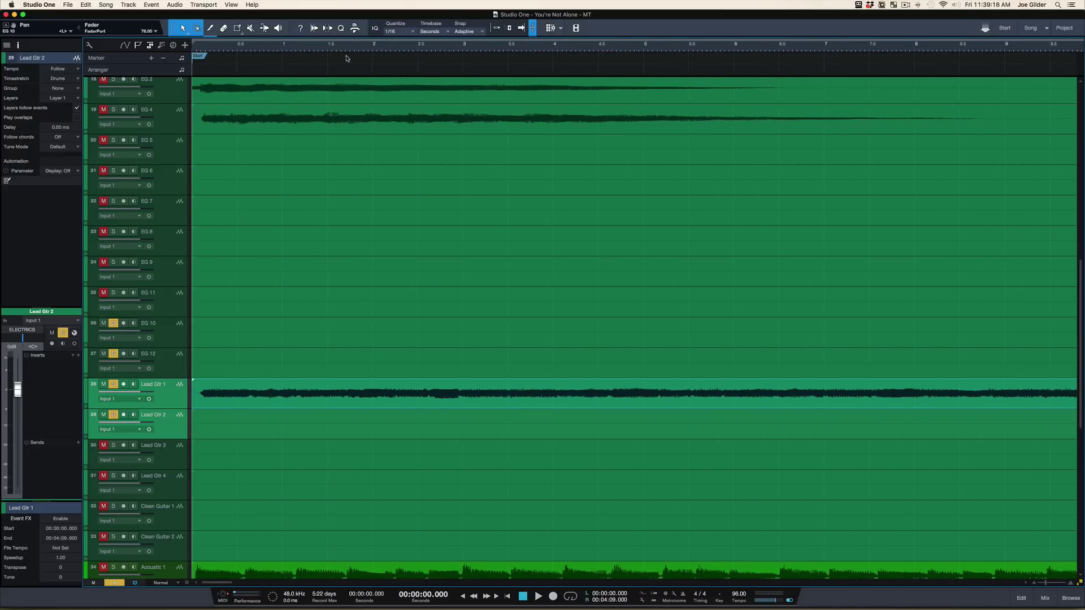
{"action": "left_click_drag", "start_coordinate": [346, 44], "coordinate": [341, 19]}
{"action": "left_click", "coordinate": [308, 46]}
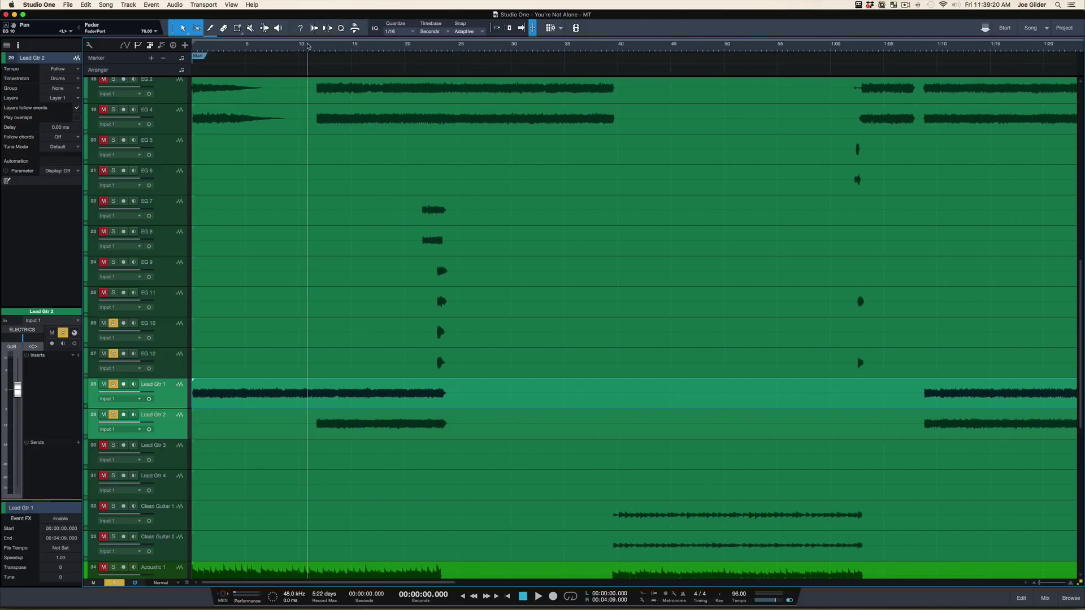
{"action": "key", "text": "space"}
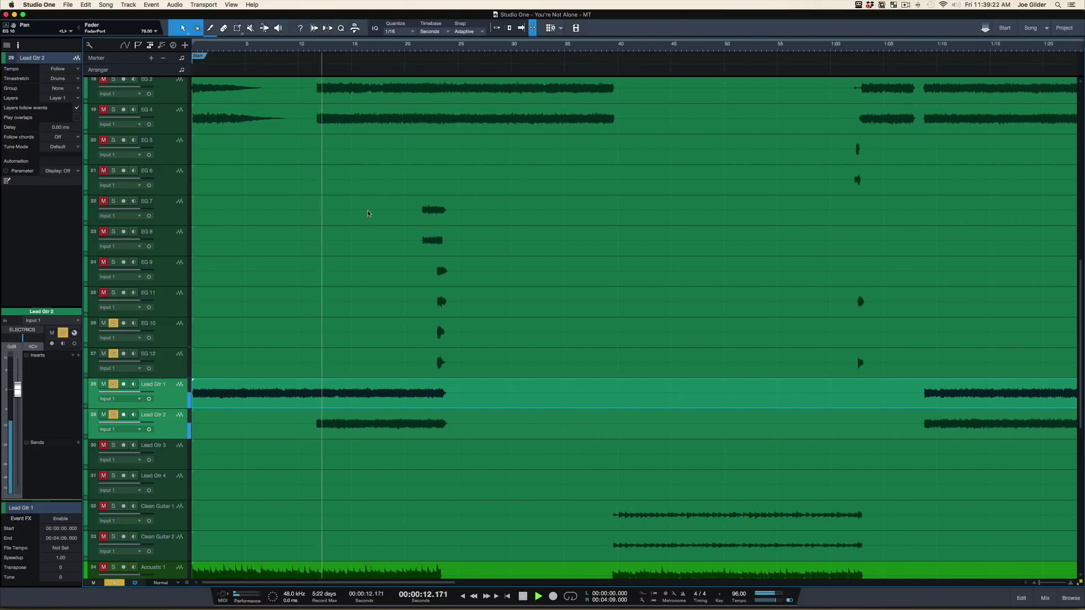
Compare Lead Gtr 1 without Lead Gtr 2, Lead Gtr 2 alone and both soloed, then stop playback and return to the song start
{"action": "left_click", "coordinate": [115, 417]}
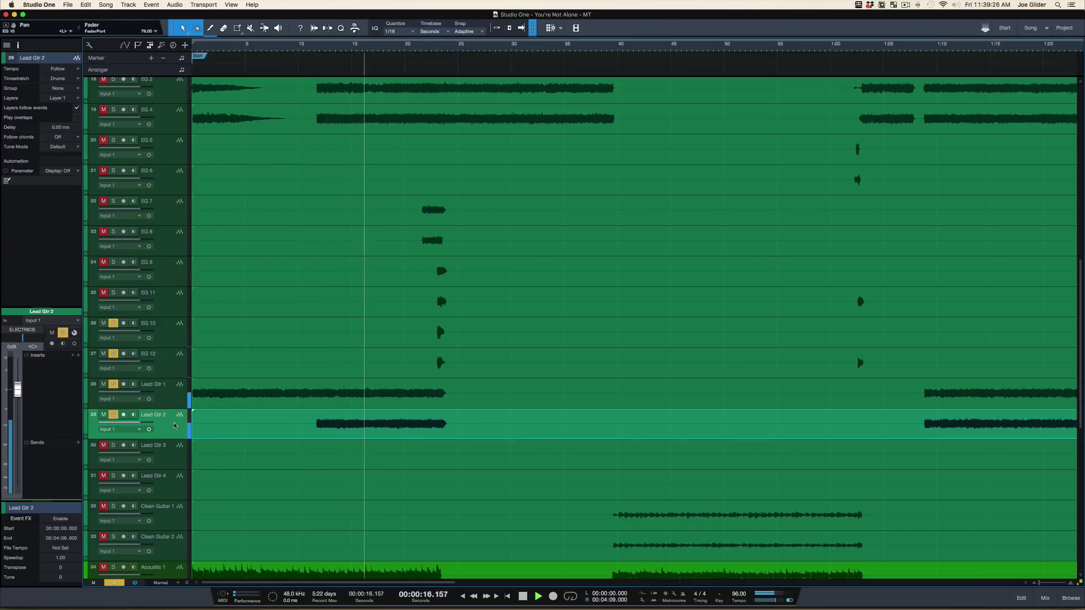
{"action": "left_click", "coordinate": [115, 416]}
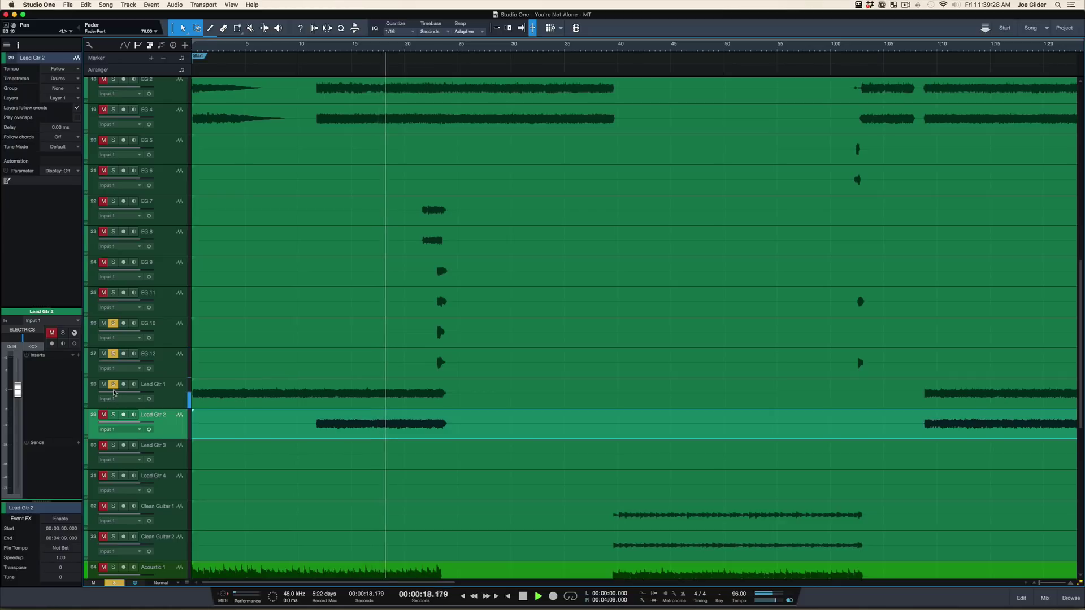
{"action": "left_click", "coordinate": [114, 415], "text": "alt"}
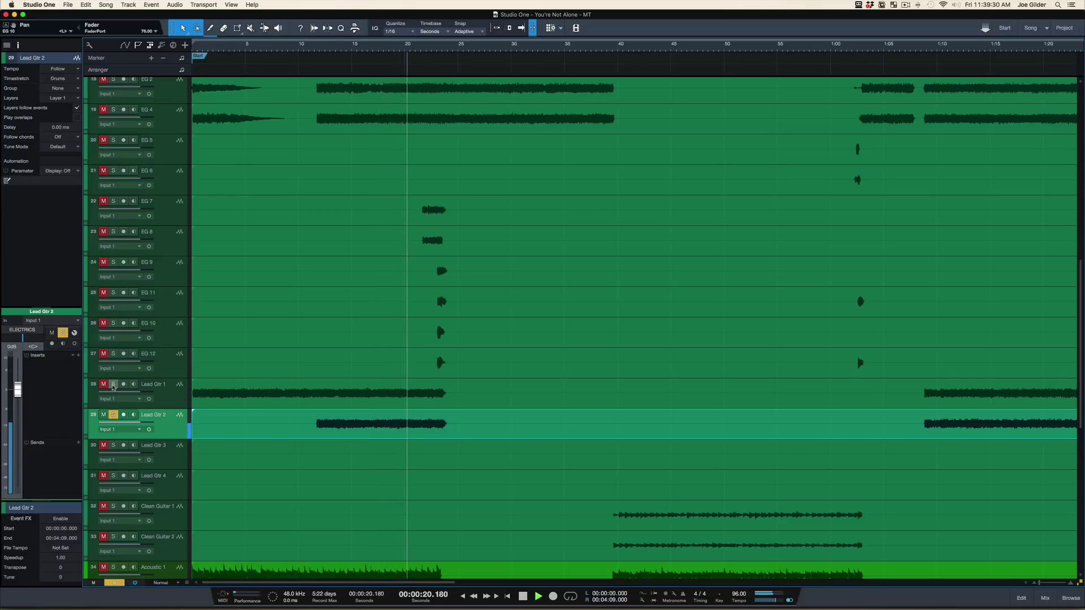
{"action": "left_click", "coordinate": [113, 385]}
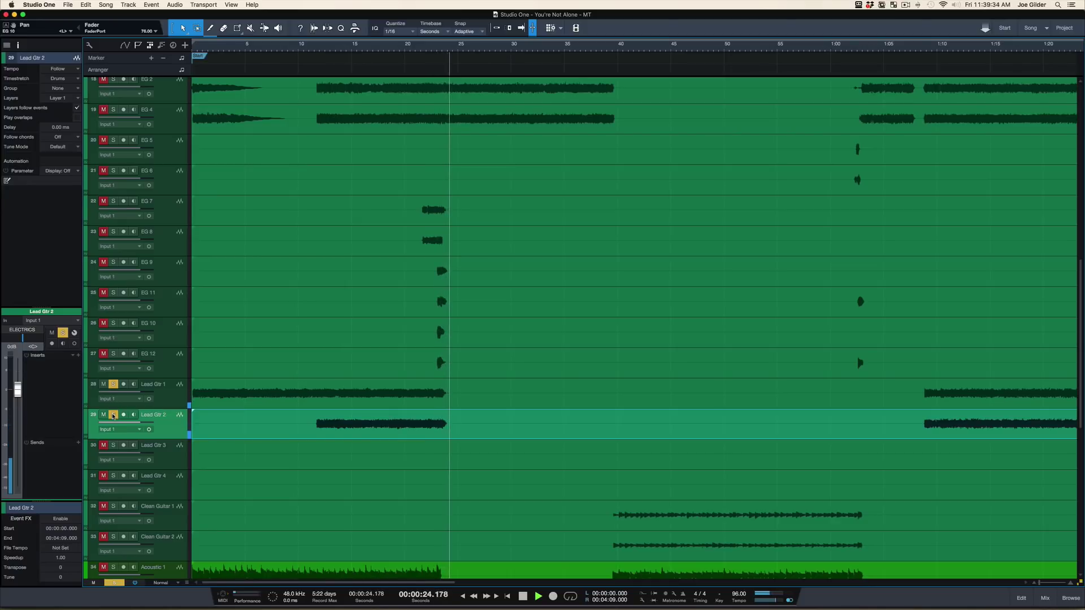
{"action": "key", "text": "space"}
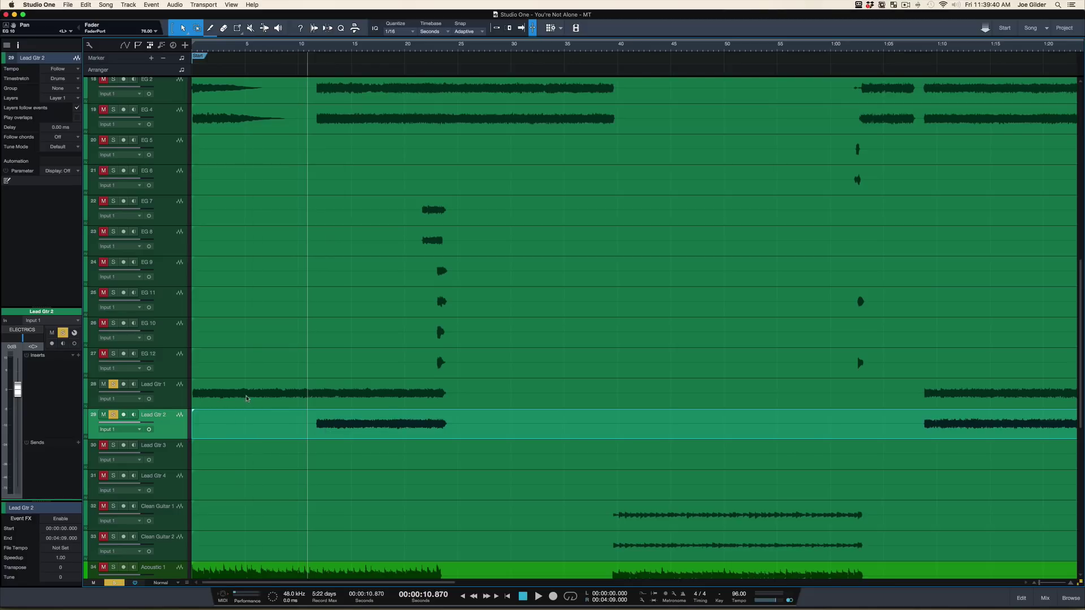
{"action": "key", "text": "comma"}
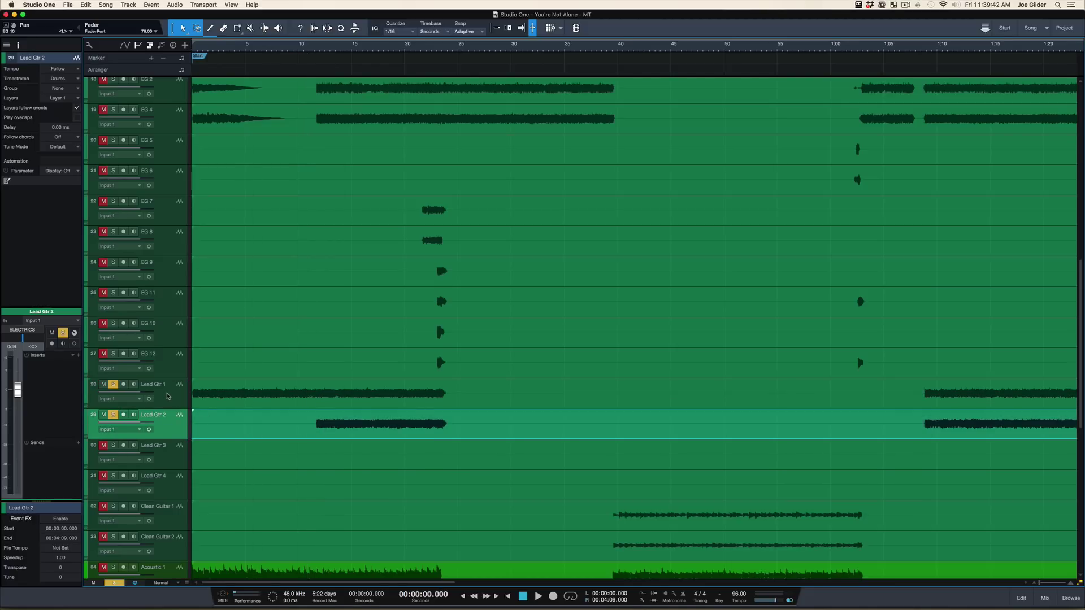
Try panning Lead Gtr 1 hard left and Lead Gtr 2 hard right, and play the pair from about 11.8 seconds
{"action": "left_click", "coordinate": [167, 396]}
{"action": "left_click_drag", "start_coordinate": [25, 341], "coordinate": [23, 330]}
{"action": "left_click", "coordinate": [160, 428]}
{"action": "left_click", "coordinate": [318, 353]}
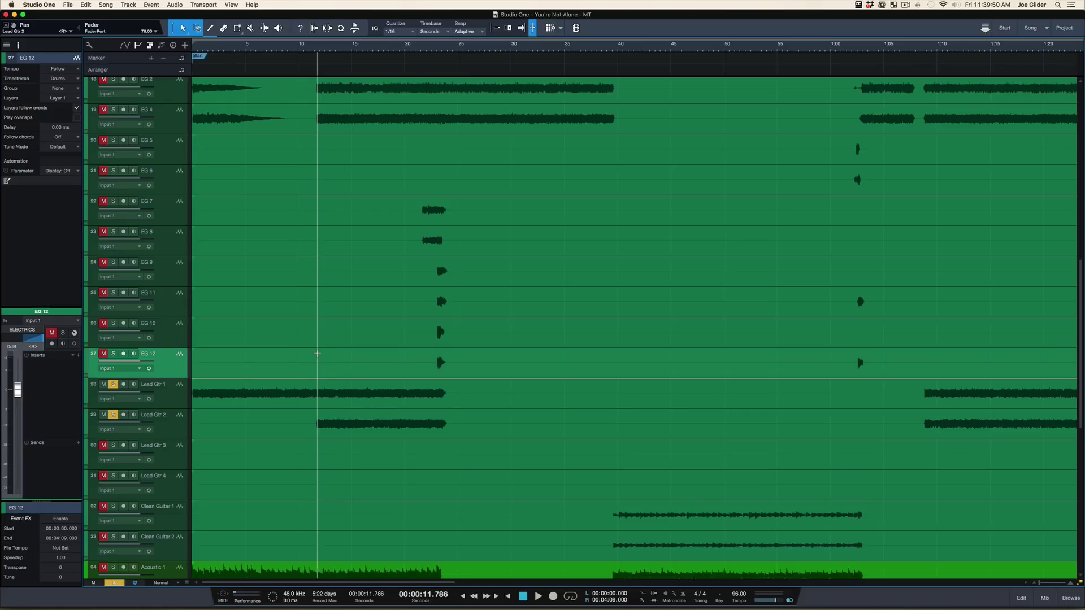
{"action": "key", "text": "space"}
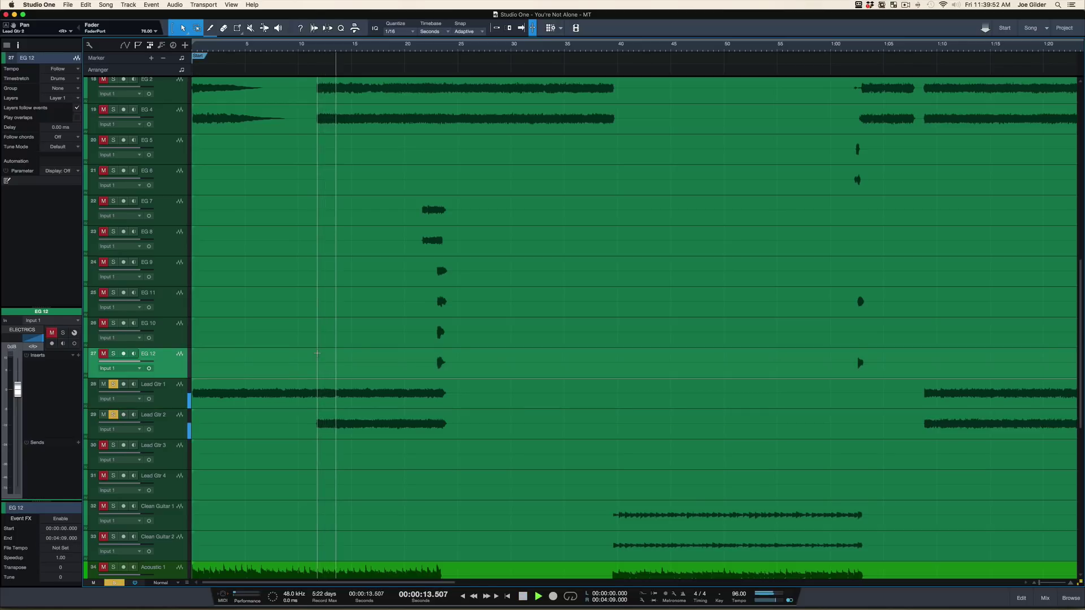
{"action": "key", "text": "space"}
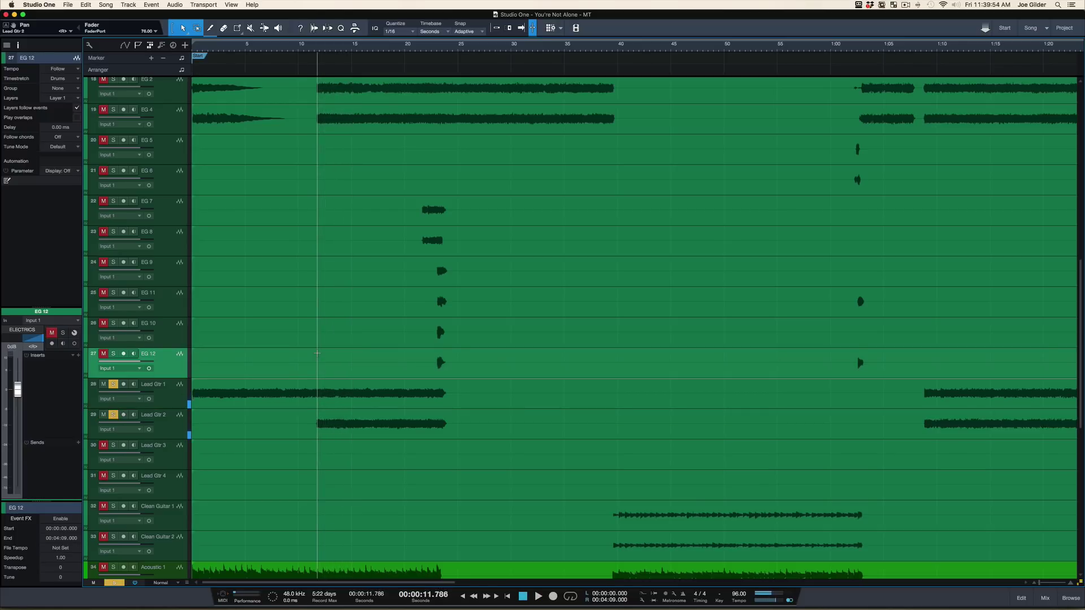
Reset the panning of Lead Gtr 2 and Lead Gtr 1 to the centre
{"action": "left_click", "coordinate": [176, 433]}
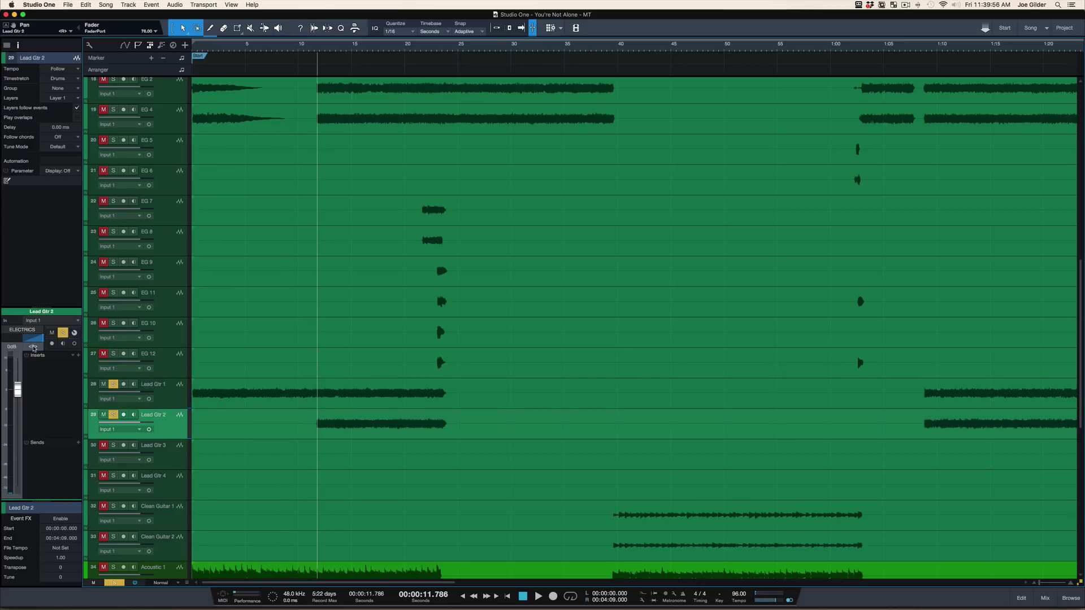
{"action": "left_click", "coordinate": [33, 348], "text": "alt"}
{"action": "left_click", "coordinate": [173, 397]}
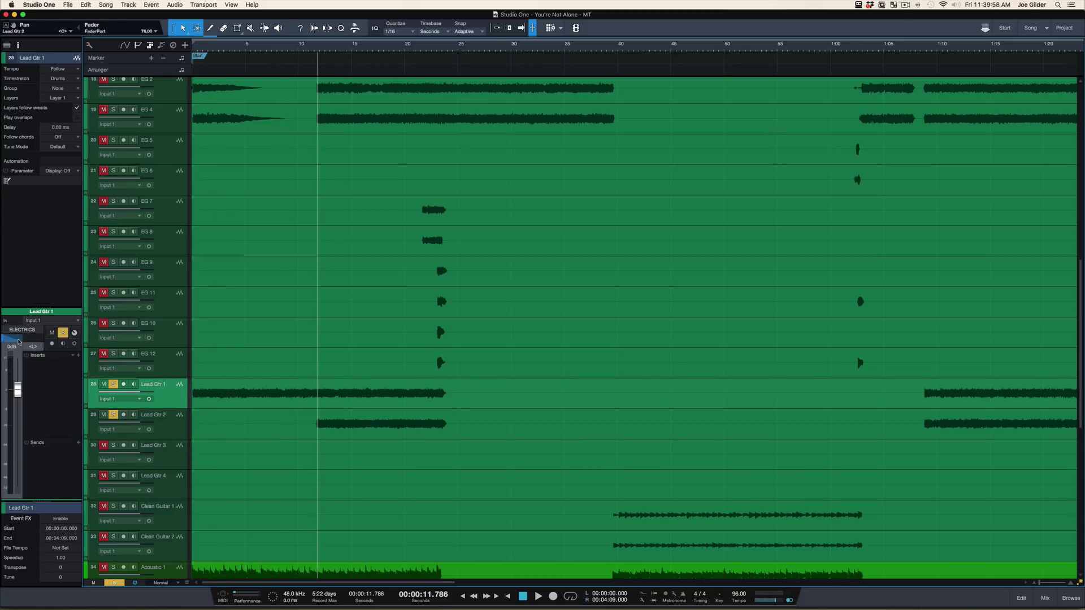
Solo Lead Gtr 3 and Lead Gtr 4 and play them from just before Lead Gtr 4 enters, at about 3:15
{"action": "scroll", "coordinate": [517, 434], "scroll_direction": "down", "scroll_amount": 1}
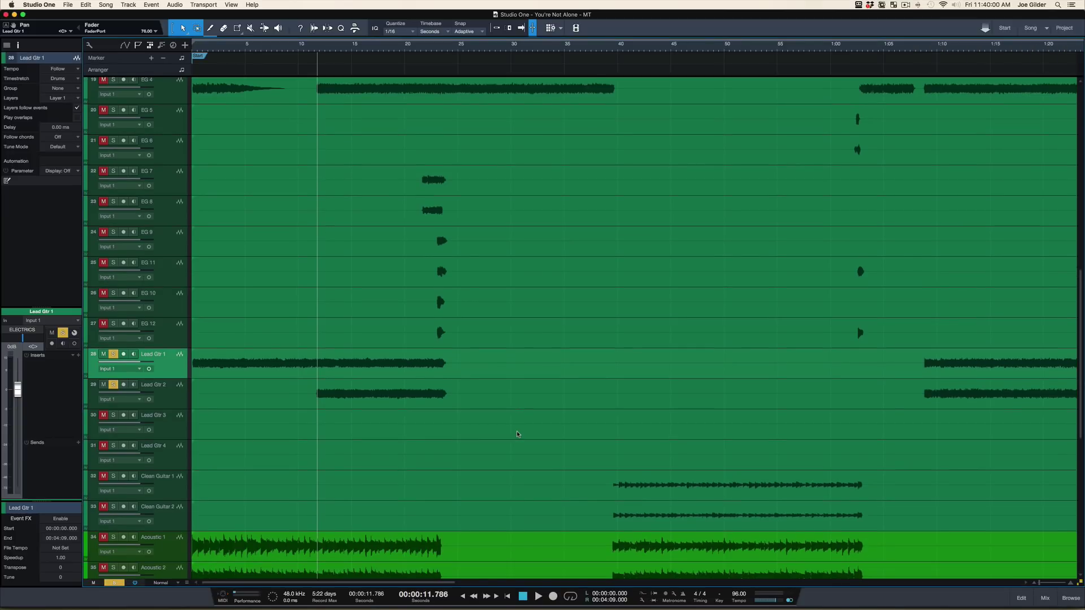
{"action": "scroll", "coordinate": [587, 45], "scroll_direction": "down", "scroll_amount": 4}
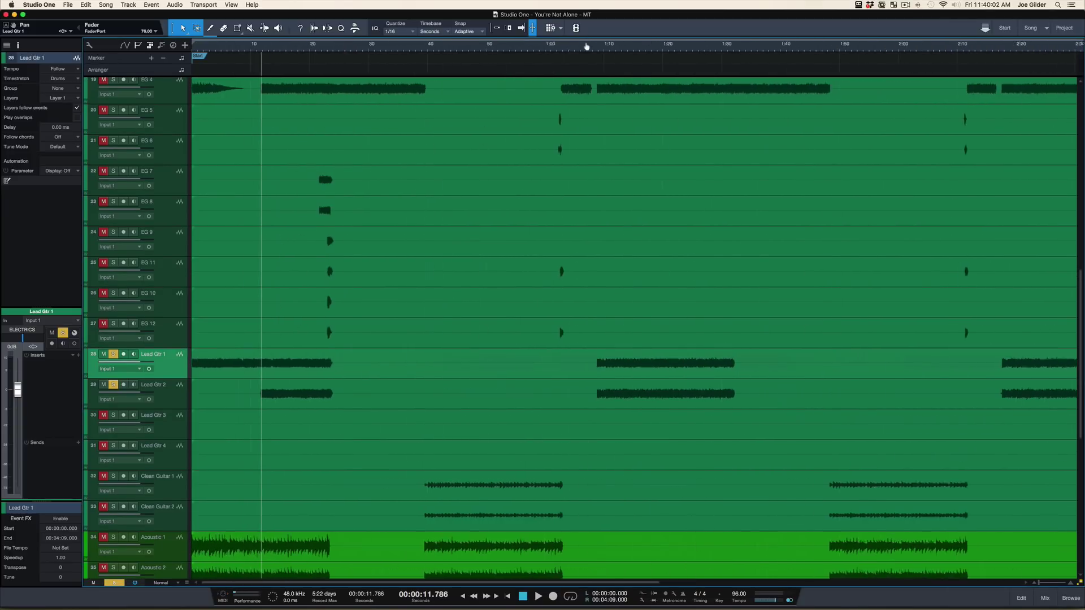
{"action": "scroll", "coordinate": [587, 46], "scroll_direction": "up", "scroll_amount": 1}
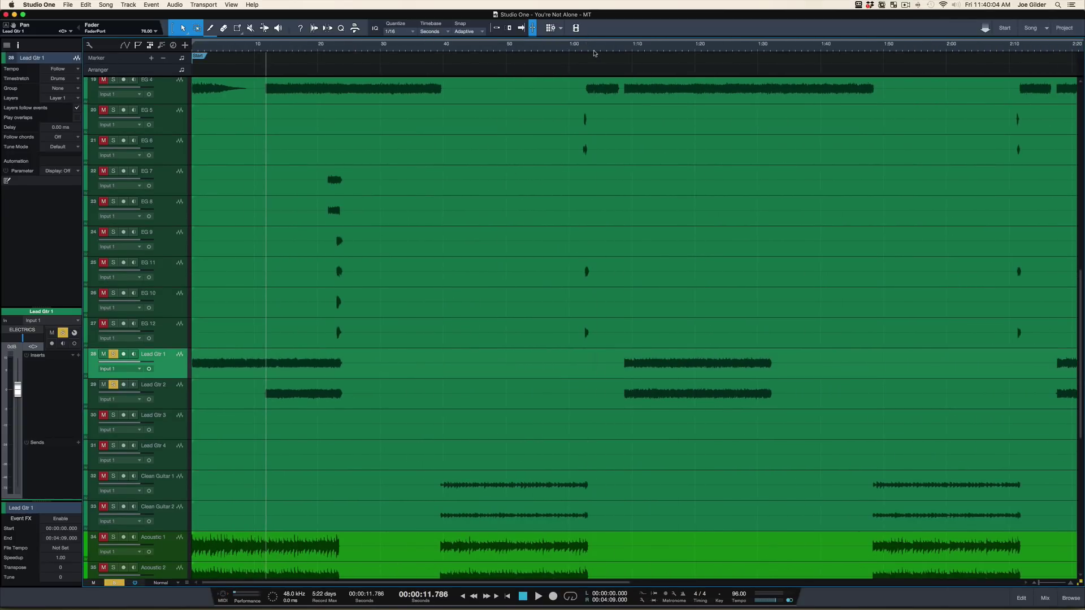
{"action": "scroll", "coordinate": [588, 46], "scroll_direction": "down", "scroll_amount": 3}
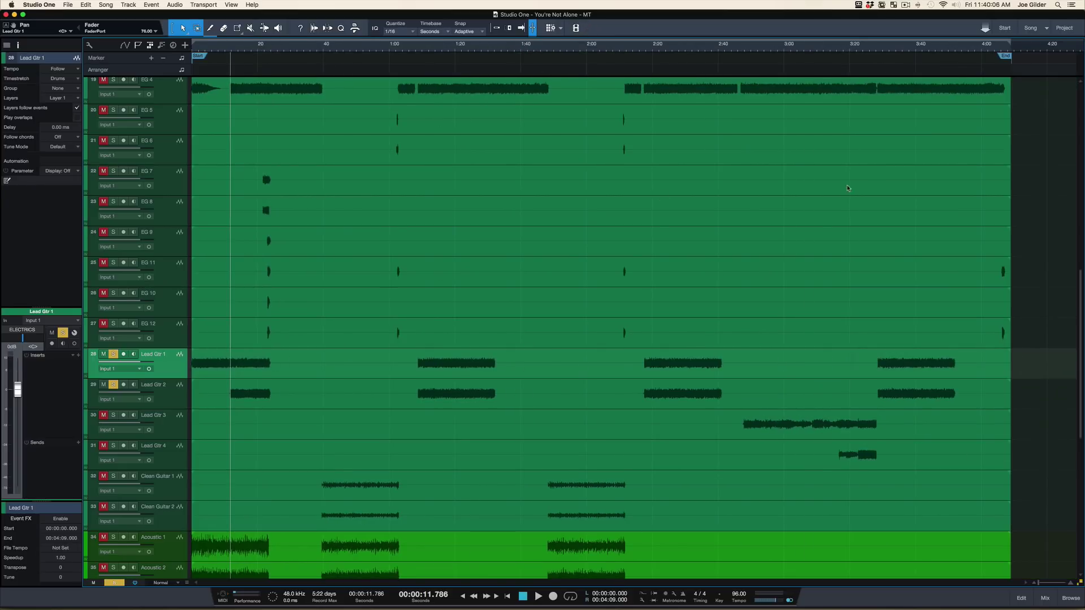
{"action": "left_click", "coordinate": [833, 53]}
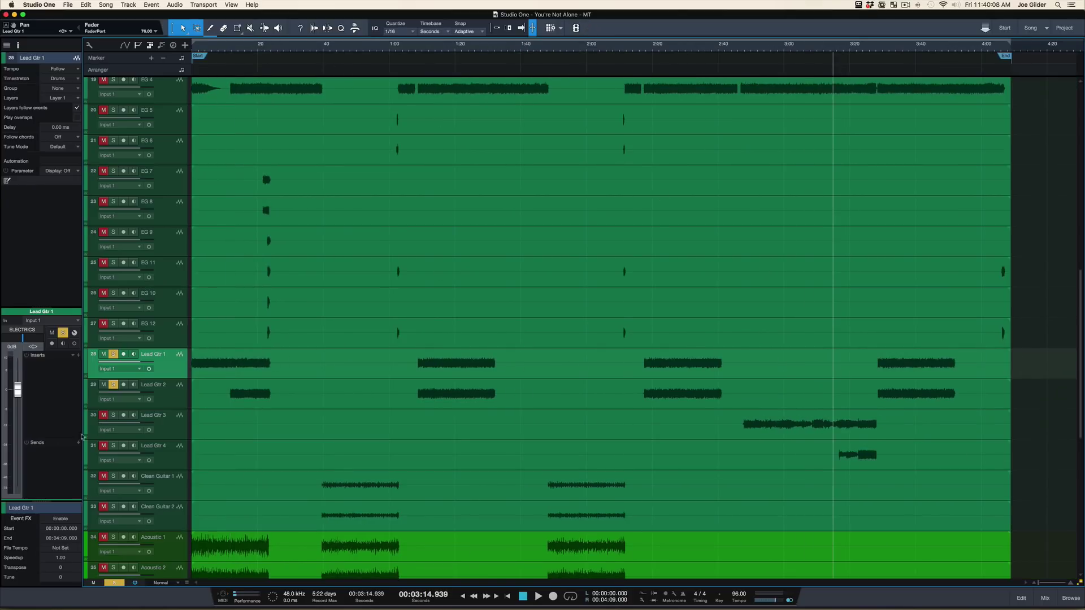
{"action": "left_click", "coordinate": [156, 432]}
{"action": "left_click", "coordinate": [155, 452], "text": "shift"}
{"action": "key", "text": "s"}
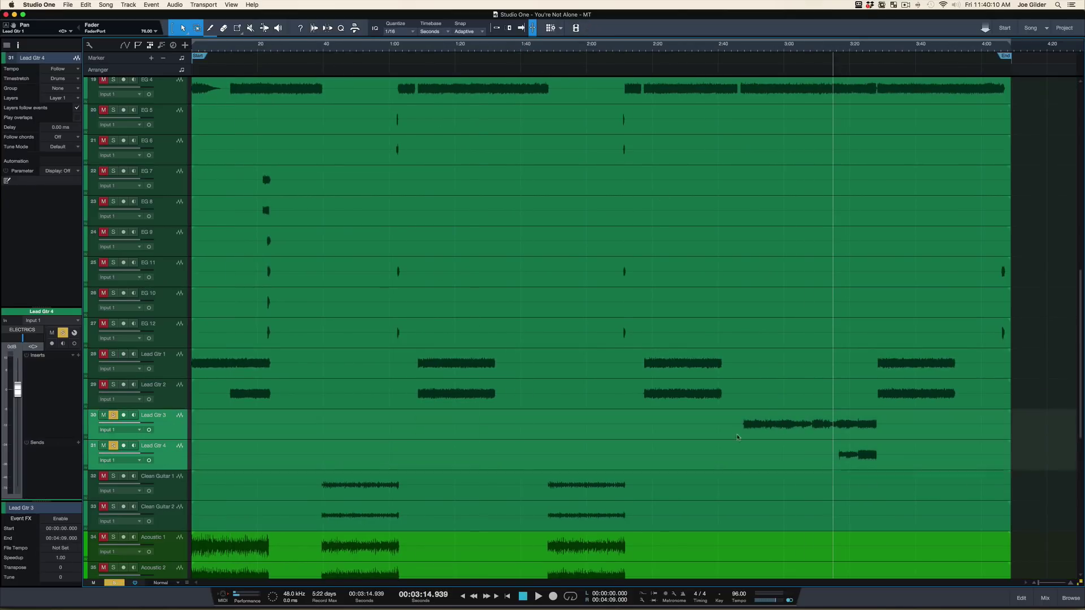
{"action": "key", "text": "space"}
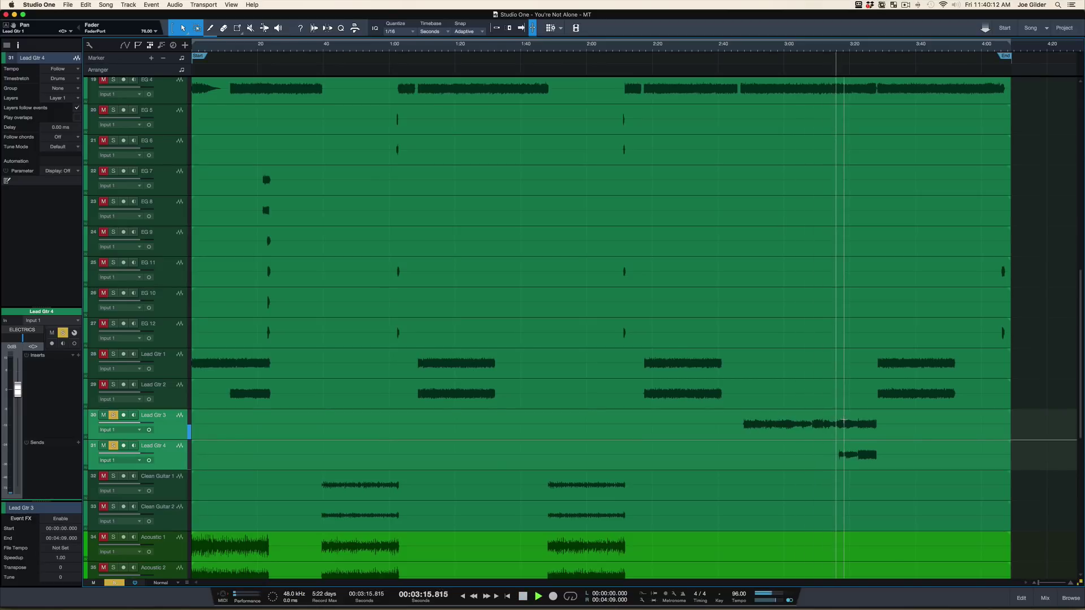
{"action": "scroll", "coordinate": [866, 106], "scroll_direction": "up", "scroll_amount": 5}
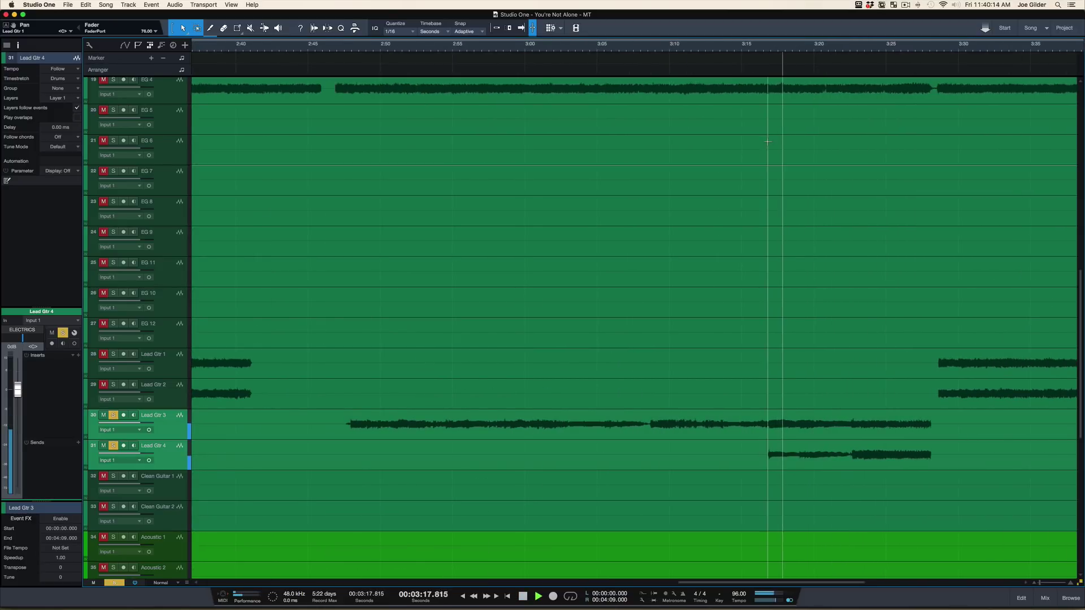
{"action": "key", "text": "space"}
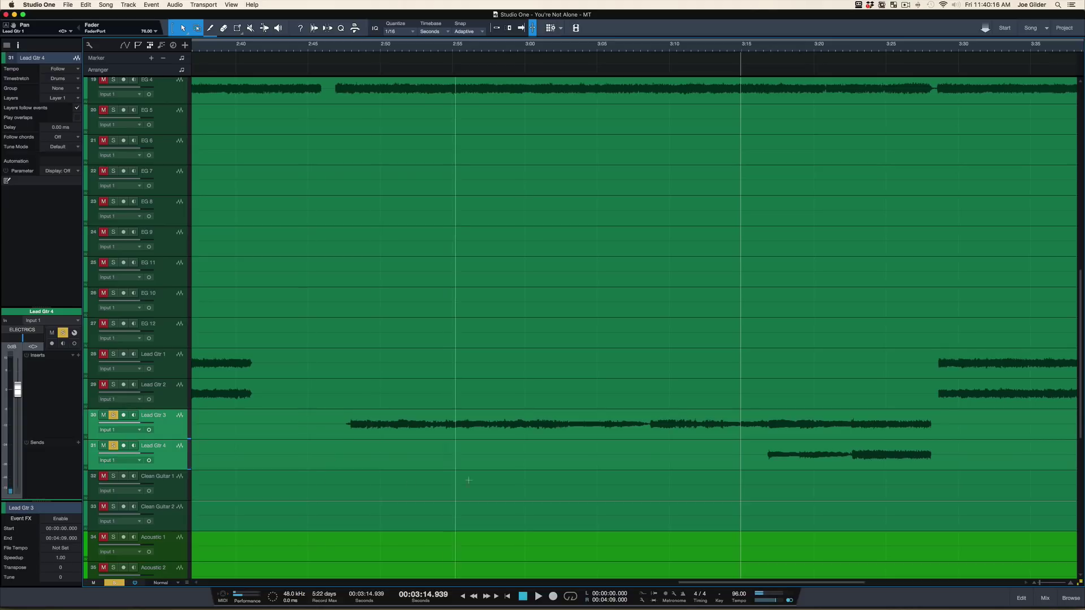
{"action": "left_click", "coordinate": [172, 452]}
Replace the existing solos with Clean Guitar 1 and Clean Guitar 2 and audition them from about 1:48
{"action": "left_click", "coordinate": [175, 494]}
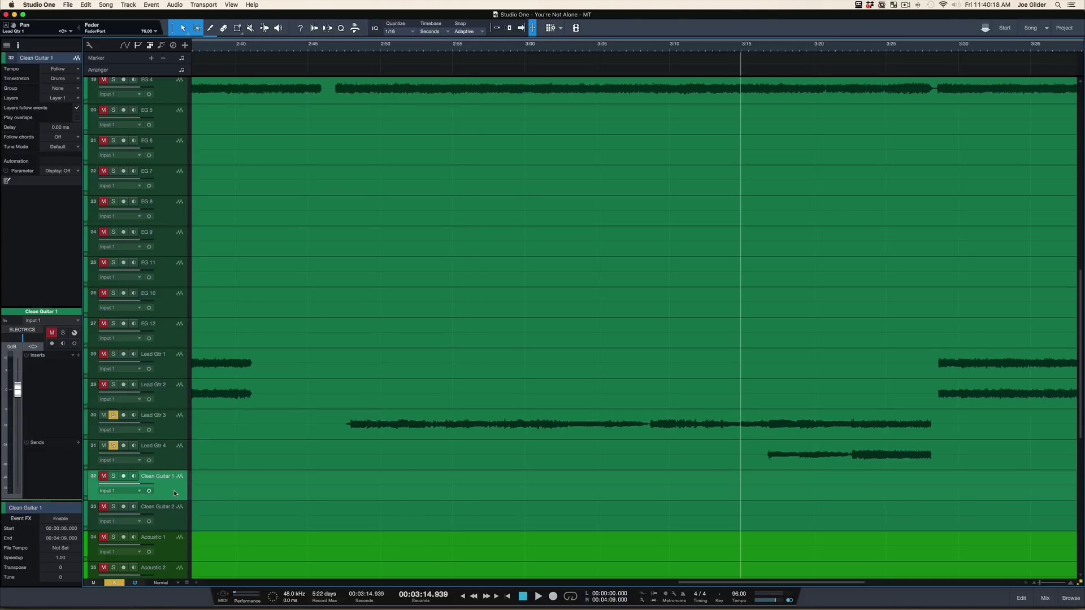
{"action": "scroll", "coordinate": [280, 520], "scroll_direction": "left", "scroll_amount": 15}
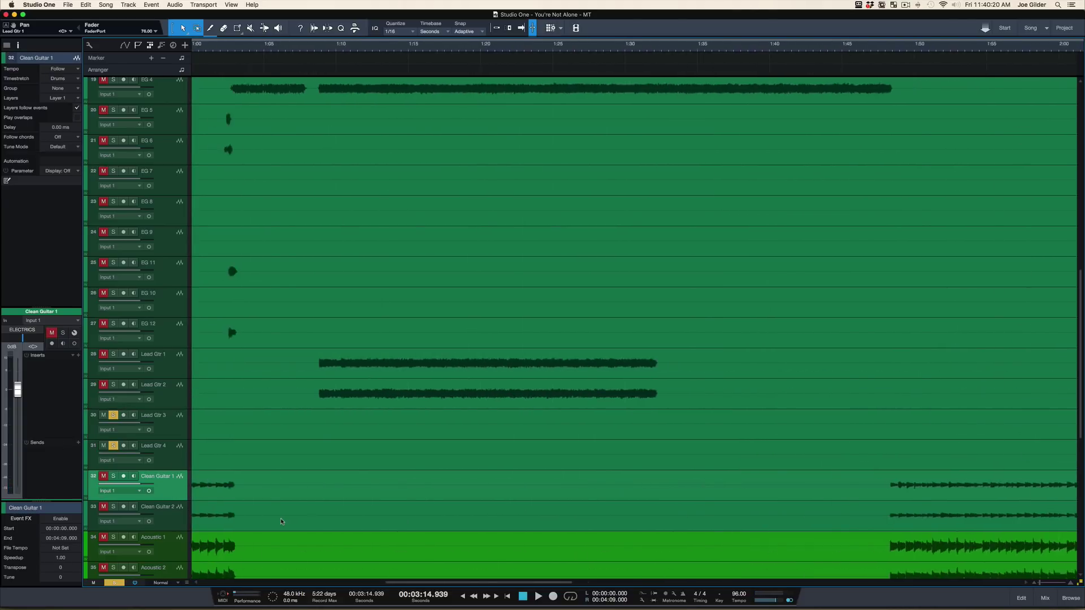
{"action": "scroll", "coordinate": [470, 541], "scroll_direction": "right", "scroll_amount": 4}
{"action": "left_click", "coordinate": [294, 508]}
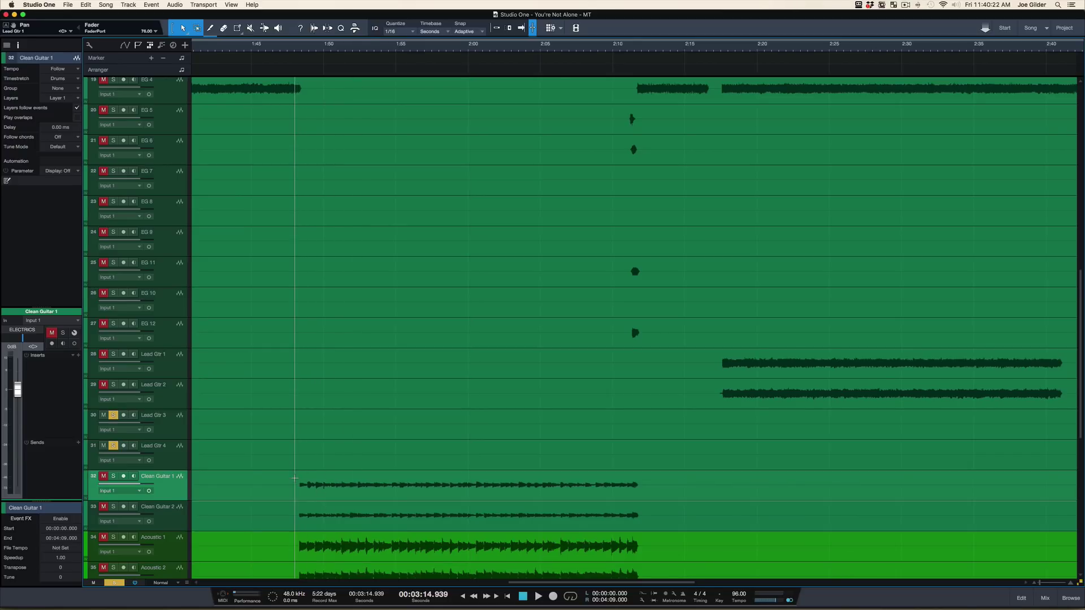
{"action": "left_click", "coordinate": [182, 513], "text": "shift"}
{"action": "key", "text": "shift+s"}
{"action": "key", "text": "s"}
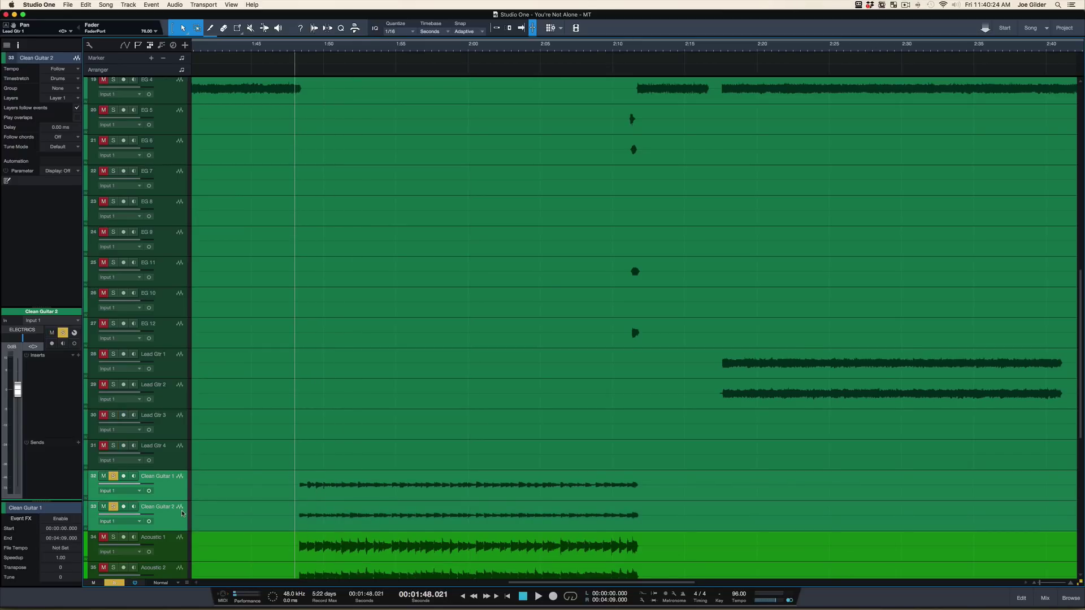
{"action": "key", "text": "space"}
{"action": "key", "text": "space"}
Pan Clean Guitar 1 hard left and Clean Guitar 2 hard right, and play the pair briefly
{"action": "left_click", "coordinate": [175, 484]}
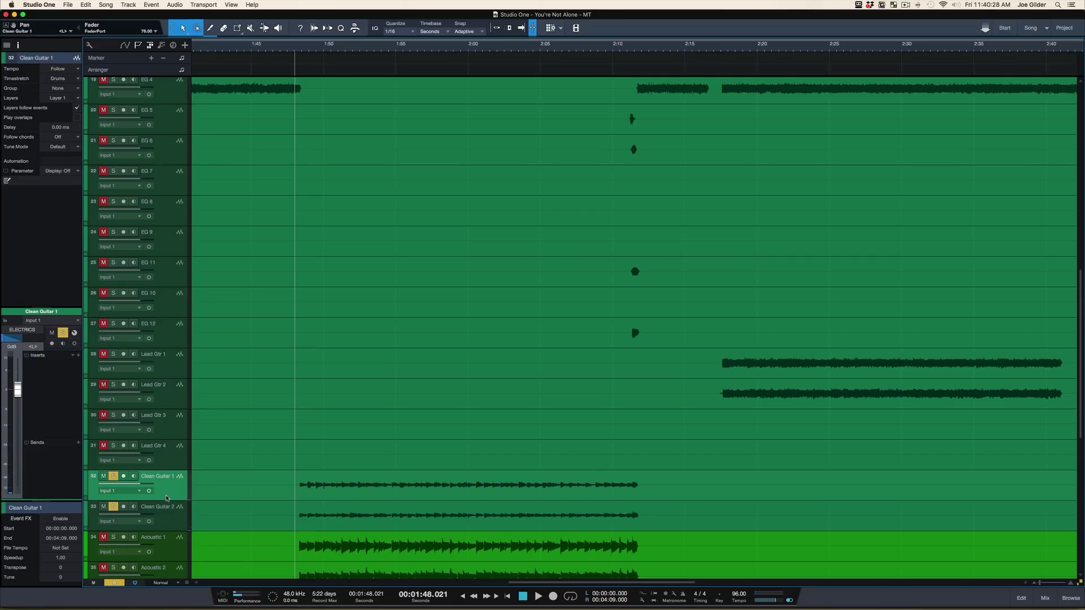
{"action": "left_click", "coordinate": [171, 519]}
{"action": "left_click_drag", "start_coordinate": [23, 338], "coordinate": [45, 337]}
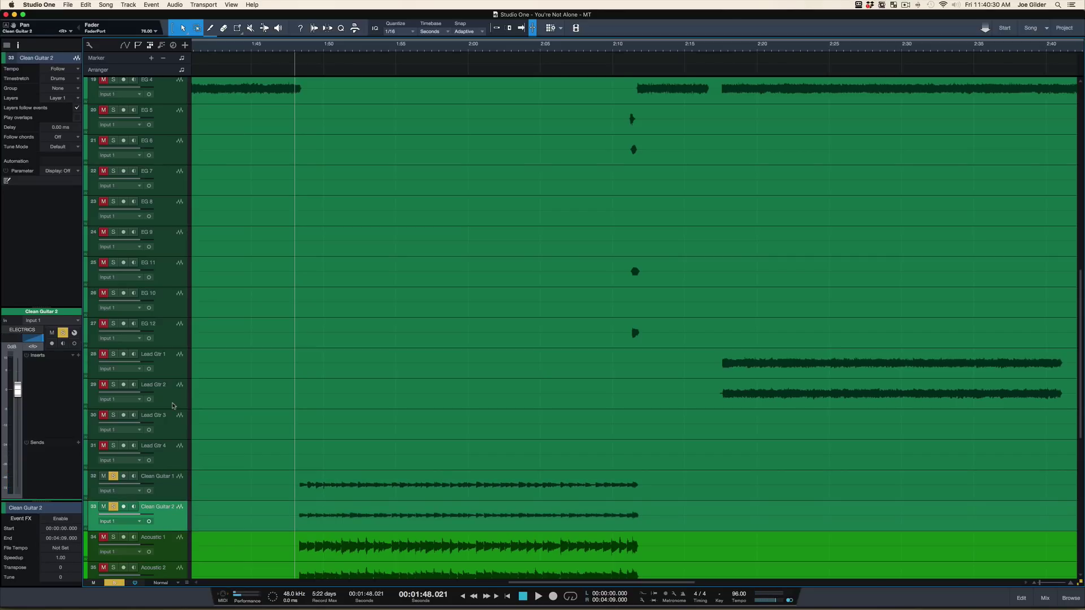
{"action": "key", "text": "space"}
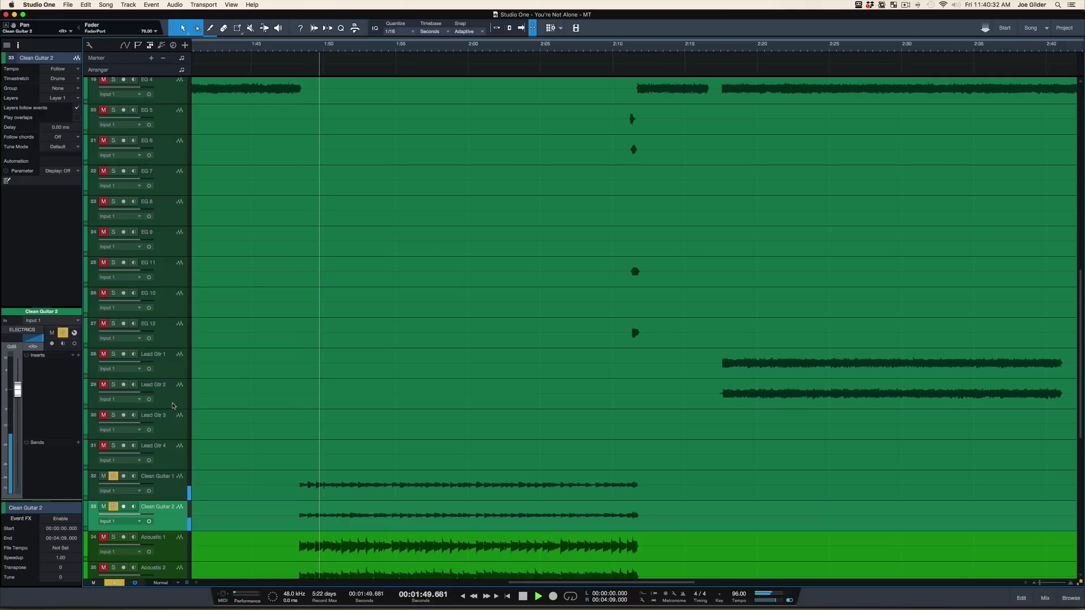
{"action": "key", "text": "space"}
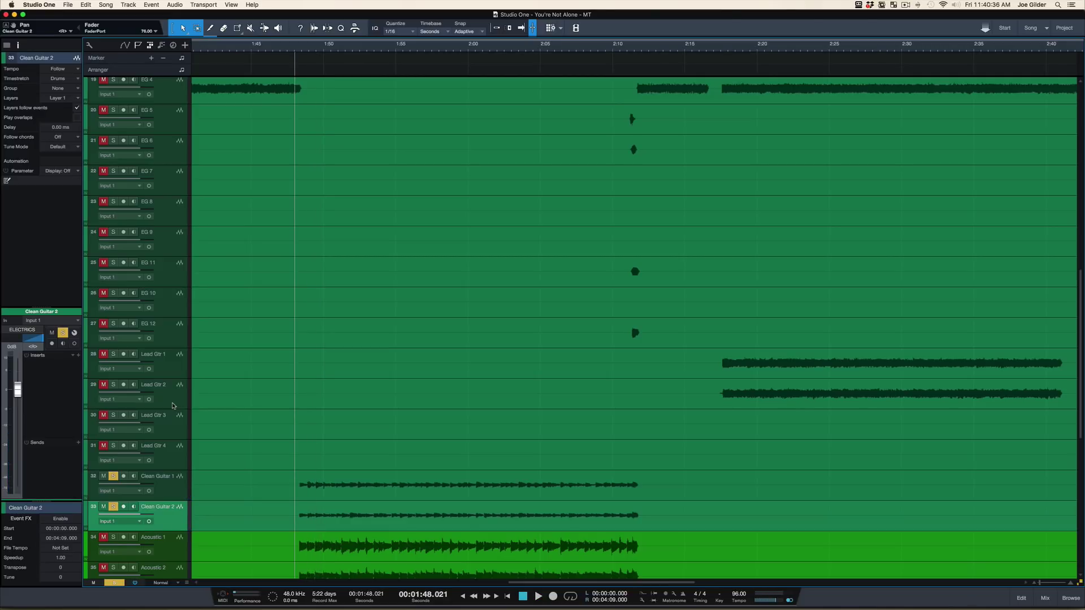
Clear the clean guitar solos and solo the Acoustic 1 and Acoustic 2 tracks instead
{"action": "scroll", "coordinate": [185, 421], "scroll_direction": "down", "scroll_amount": 2}
{"action": "key", "text": "shift+s"}
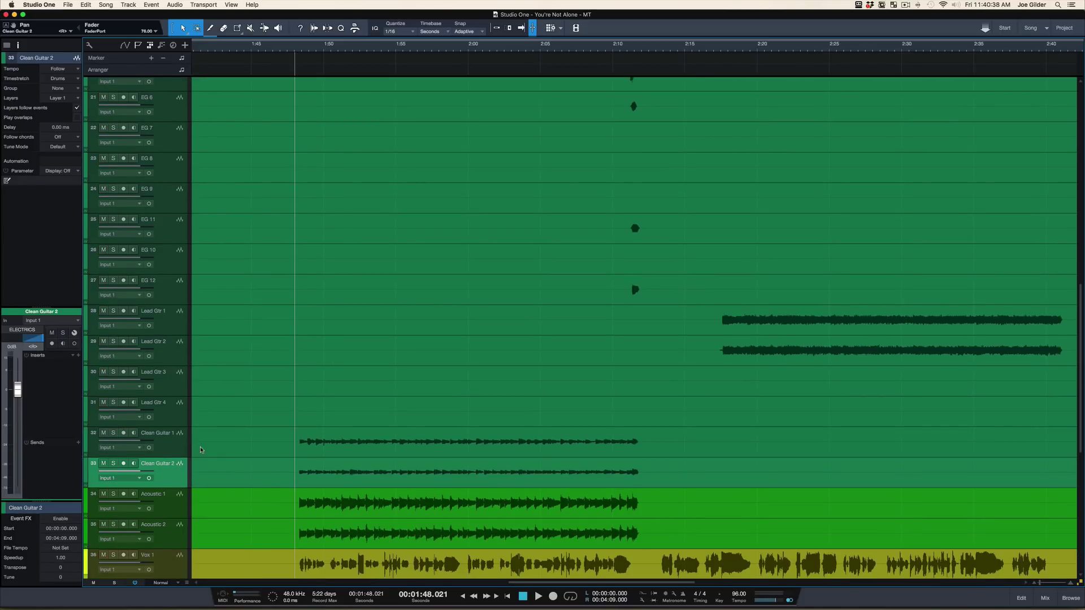
{"action": "scroll", "coordinate": [200, 450], "scroll_direction": "down", "scroll_amount": 3}
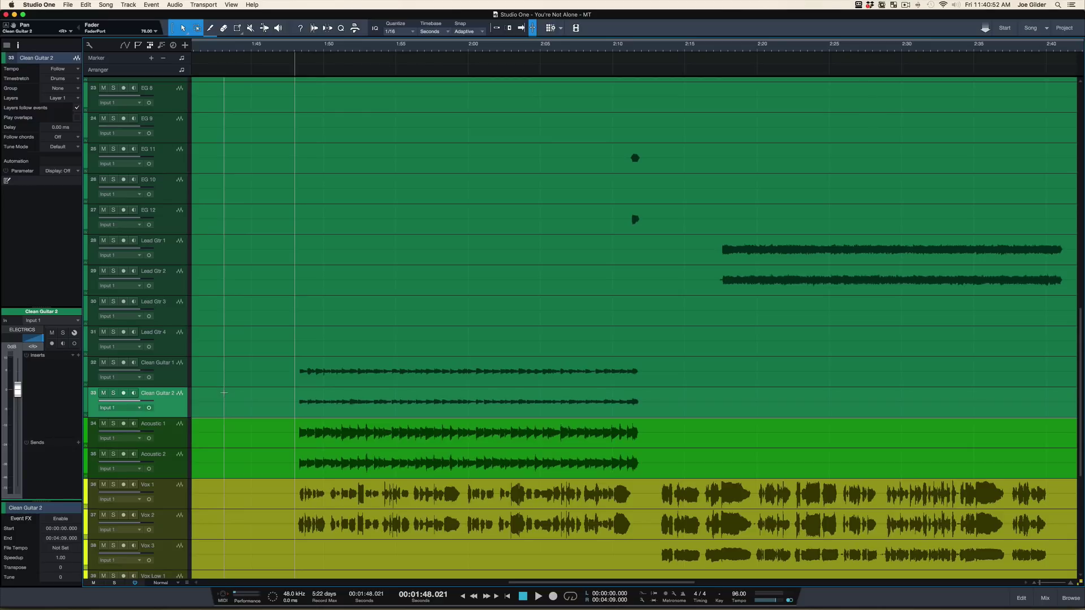
{"action": "left_click", "coordinate": [176, 443]}
{"action": "left_click", "coordinate": [175, 458], "text": "shift"}
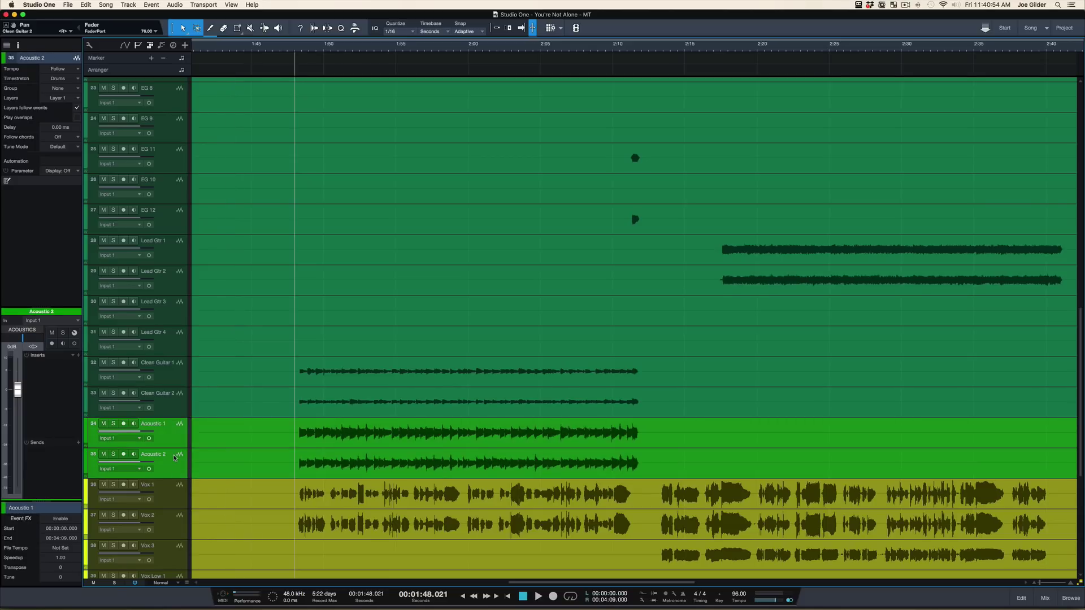
{"action": "key", "text": "s"}
Pan Acoustic 1 left to L98 and Acoustic 2 hard right, and audition the pair twice from about 1:48
{"action": "left_click", "coordinate": [178, 433]}
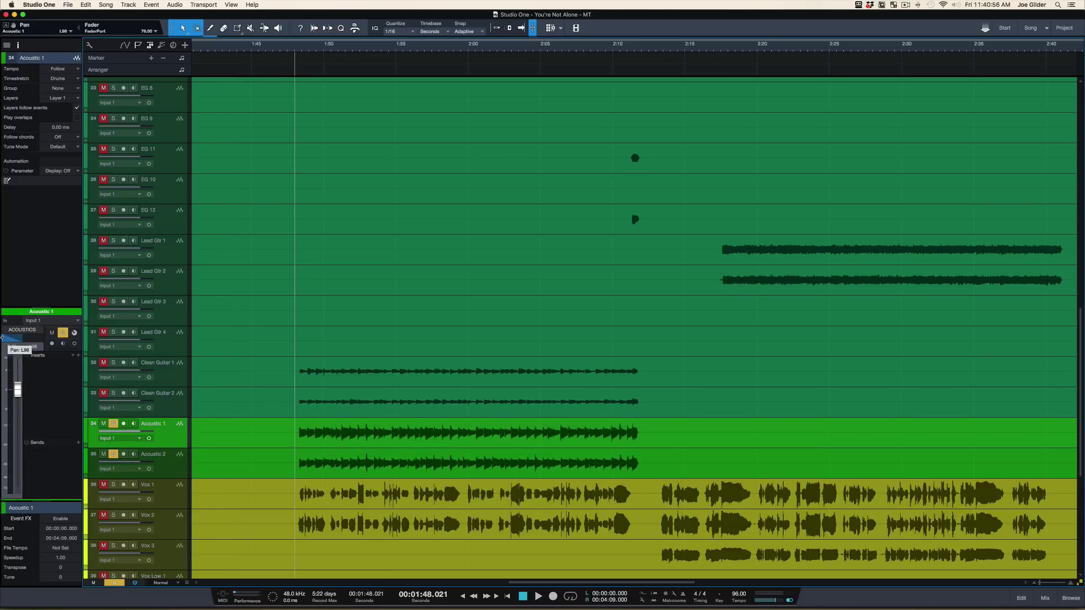
{"action": "left_click", "coordinate": [177, 456]}
{"action": "left_click_drag", "start_coordinate": [29, 342], "coordinate": [54, 350]}
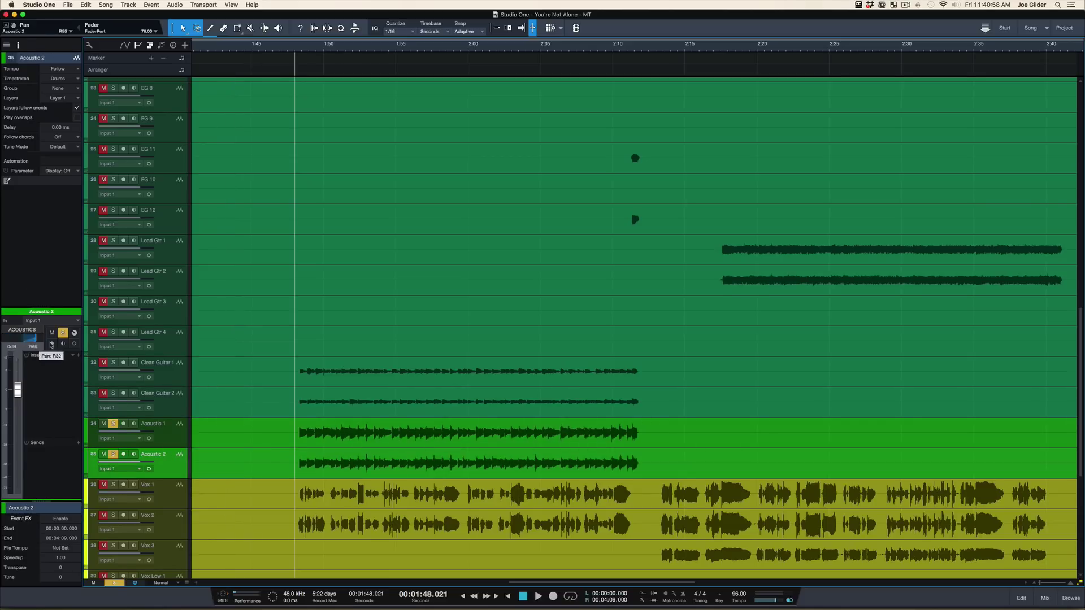
{"action": "key", "text": "space"}
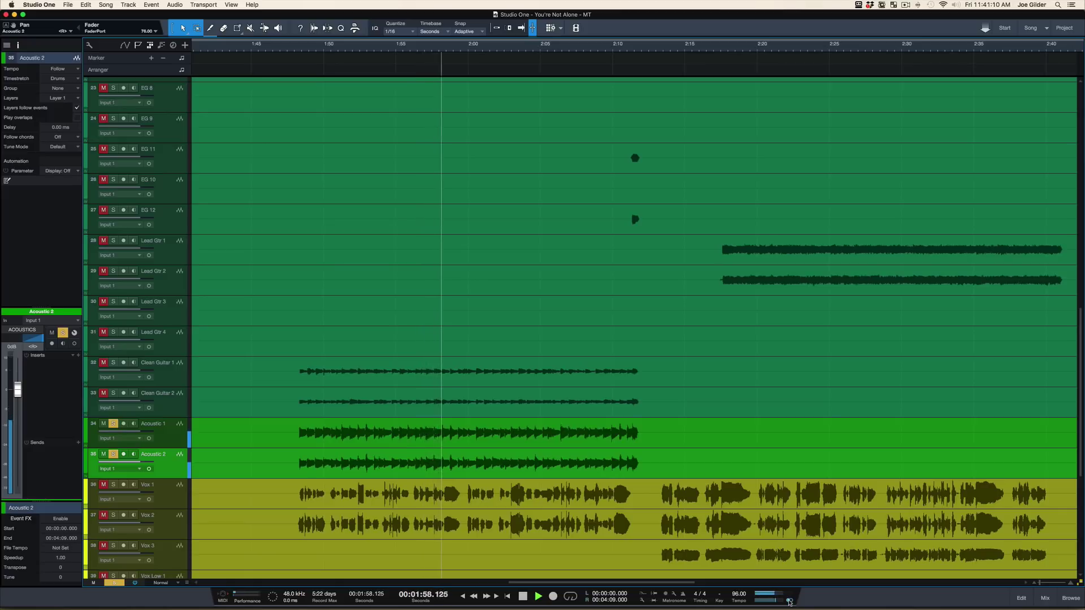
{"action": "key", "text": "space"}
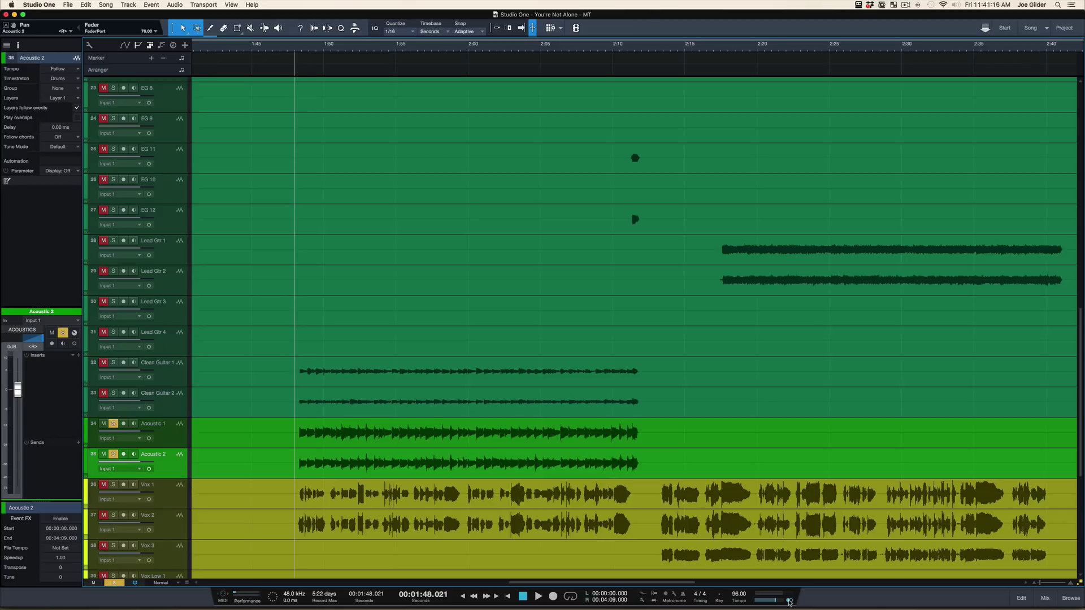
{"action": "key", "text": "space"}
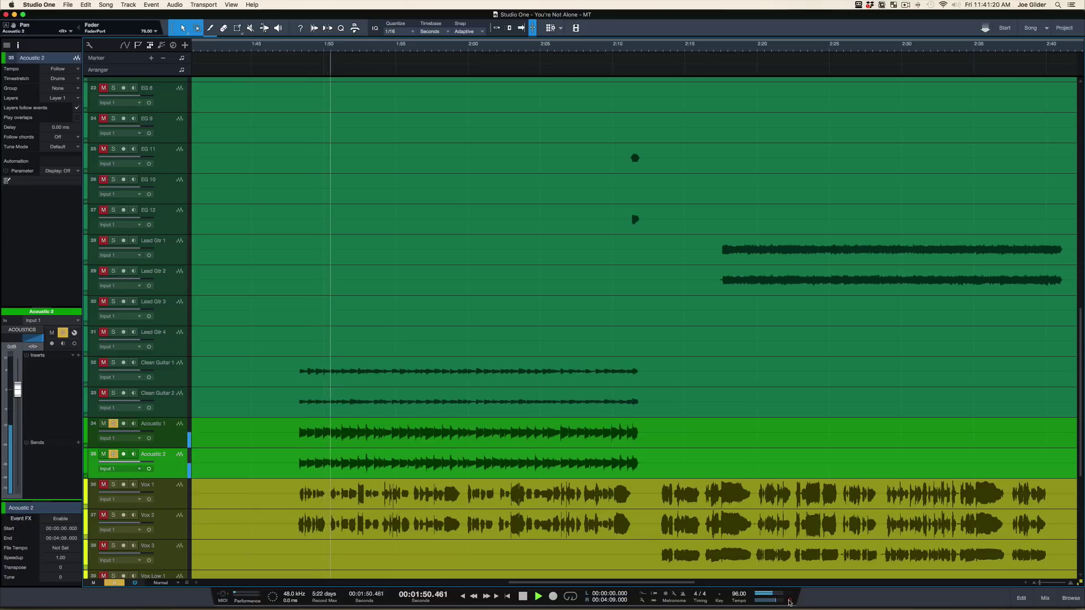
{"action": "key", "text": "space"}
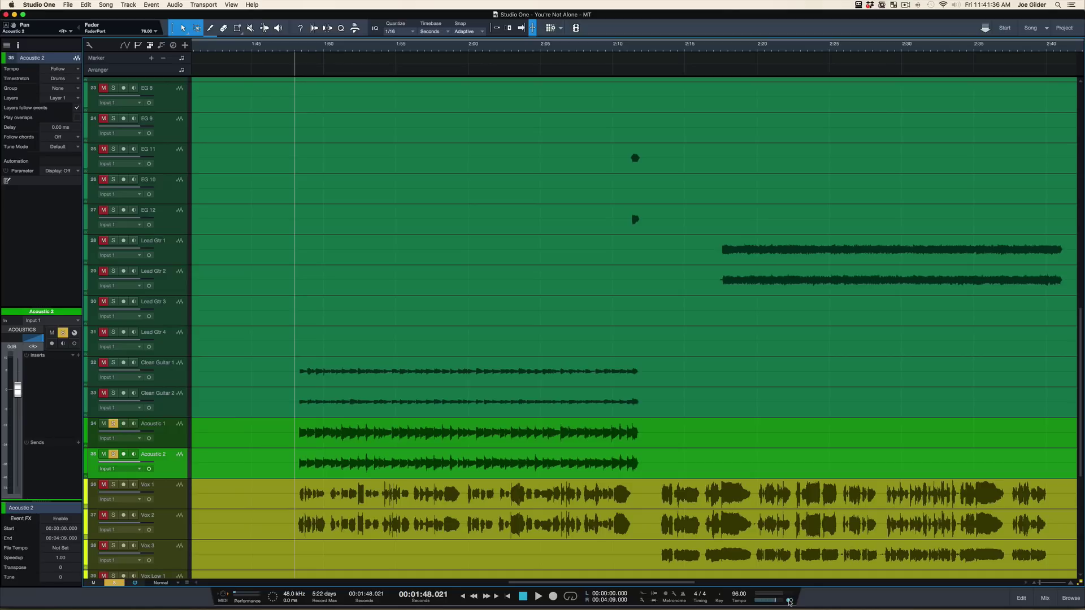
Open the mixer and review the guitar pairs EG 5 and 6, EG 7 and 8, EG 9 and 11, and EG 10 and 12
{"action": "key", "text": "F3"}
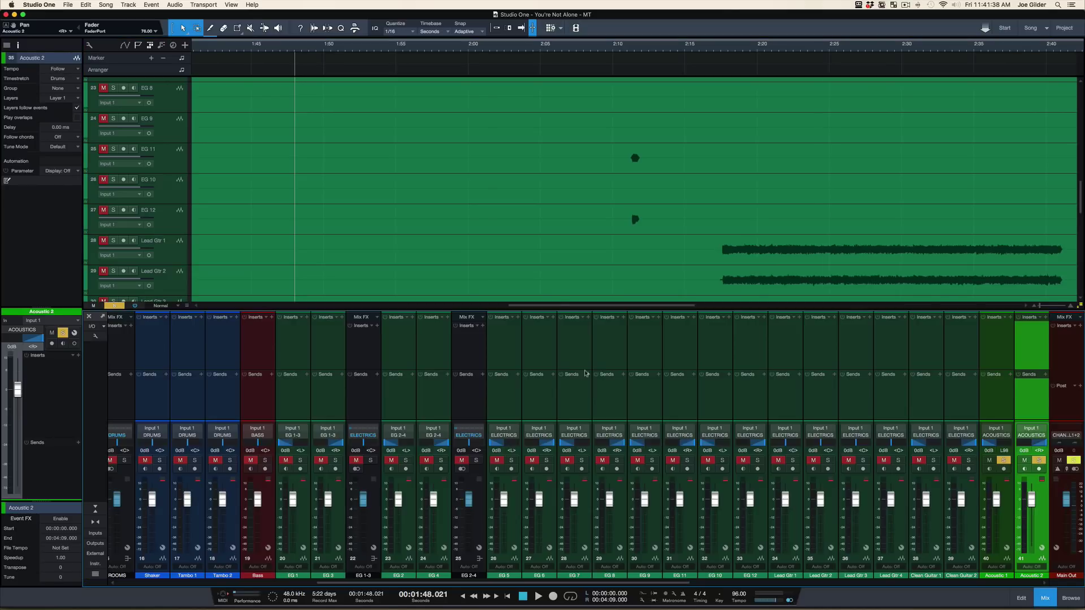
{"action": "left_click", "coordinate": [506, 400]}
{"action": "left_click", "coordinate": [540, 404], "text": "shift"}
{"action": "left_click", "coordinate": [575, 407]}
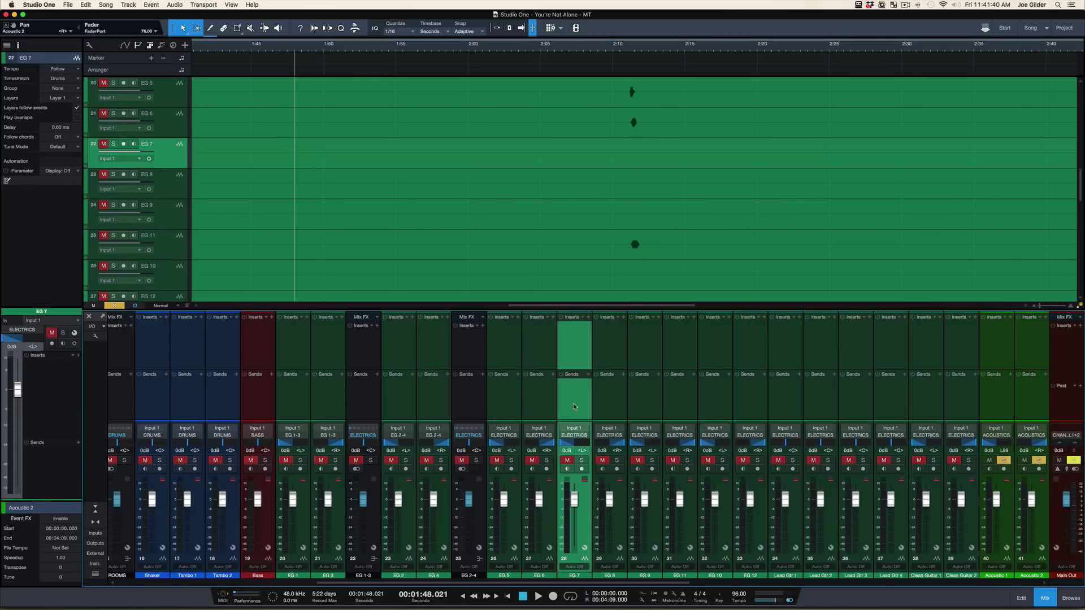
{"action": "left_click", "coordinate": [610, 414], "text": "shift"}
{"action": "left_click", "coordinate": [644, 412]}
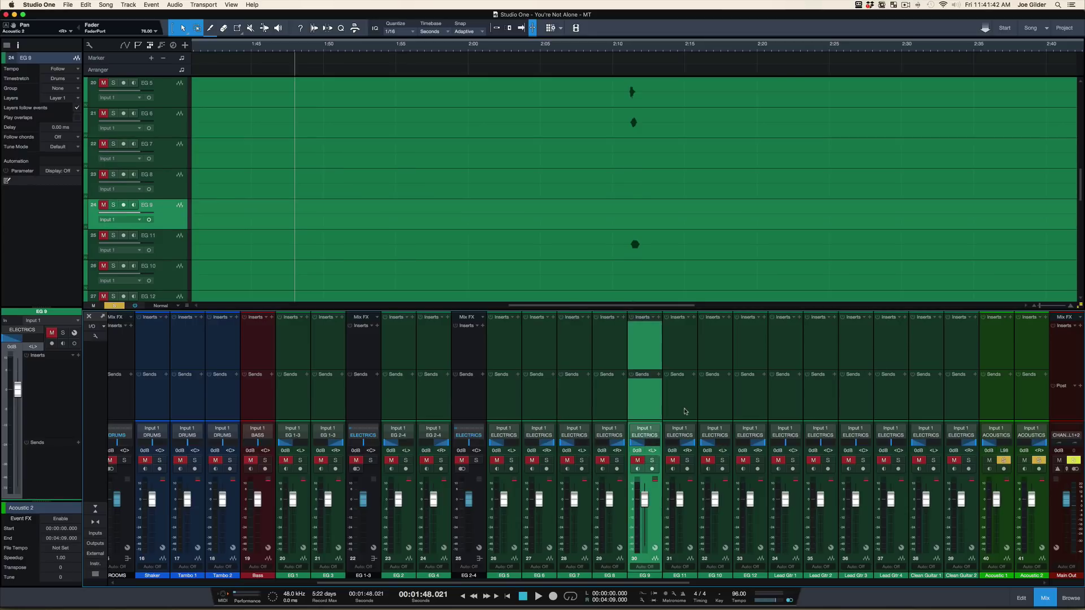
{"action": "left_click", "coordinate": [685, 411], "text": "shift"}
{"action": "left_click", "coordinate": [721, 411]}
{"action": "left_click", "coordinate": [742, 411], "text": "shift"}
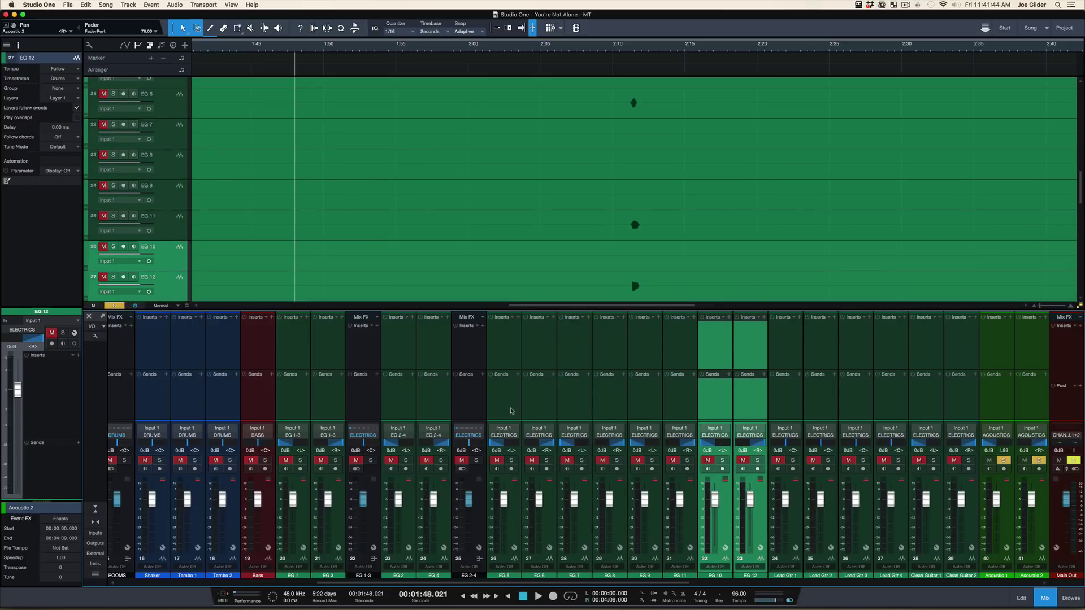
Show the whole song in the arrangement and select the range from about 0:11 to 2:17 across EG 5 to EG 12
{"action": "left_click", "coordinate": [511, 411]}
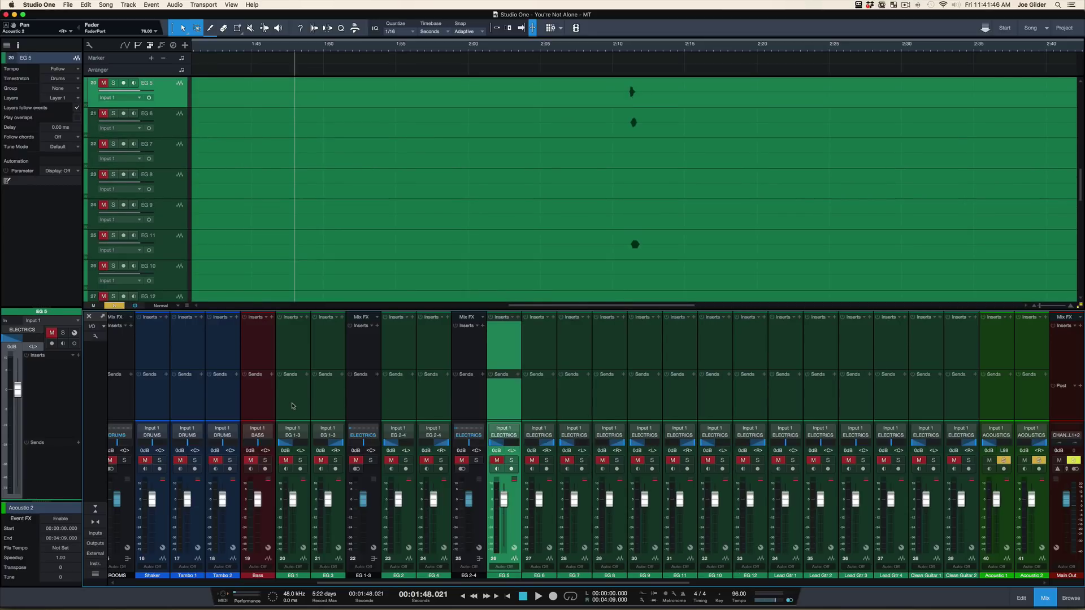
{"action": "scroll", "coordinate": [303, 205], "scroll_direction": "up", "scroll_amount": 5}
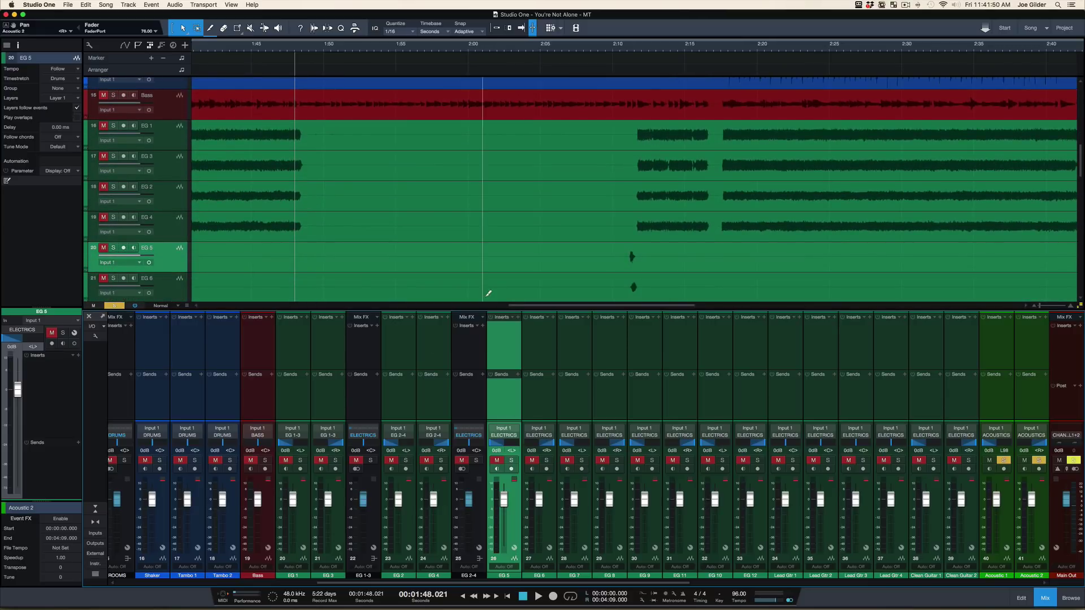
{"action": "key", "text": "F3"}
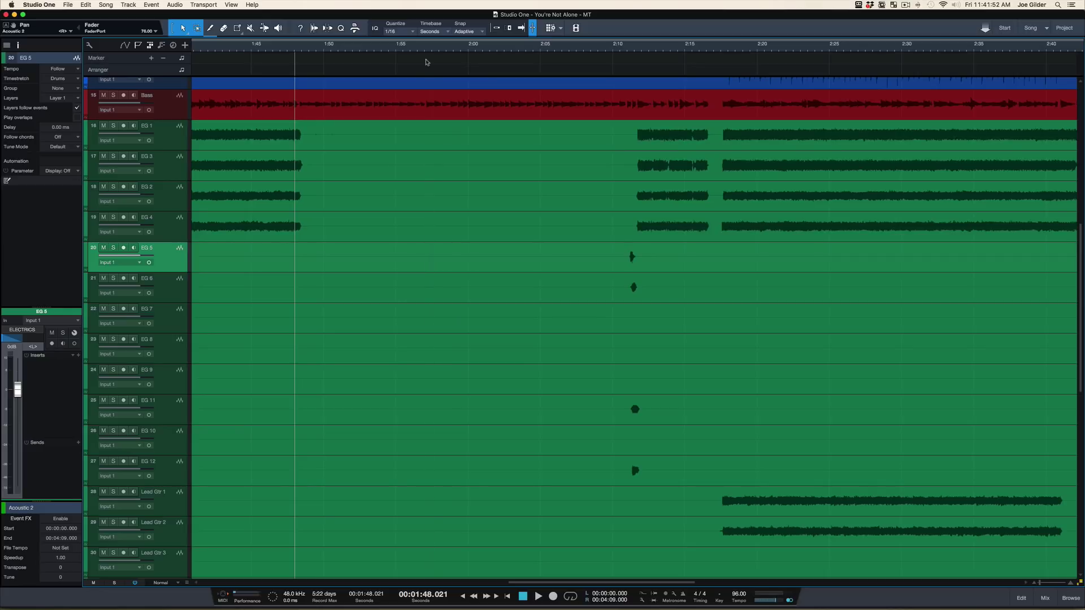
{"action": "key", "text": "shift+f"}
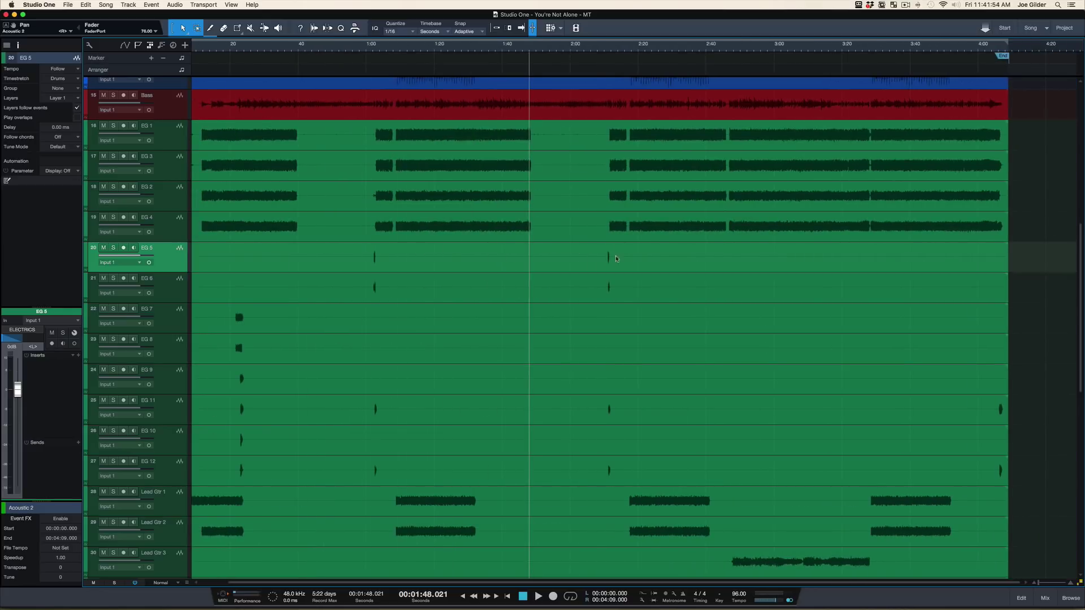
{"action": "left_click_drag", "start_coordinate": [631, 248], "coordinate": [201, 469]}
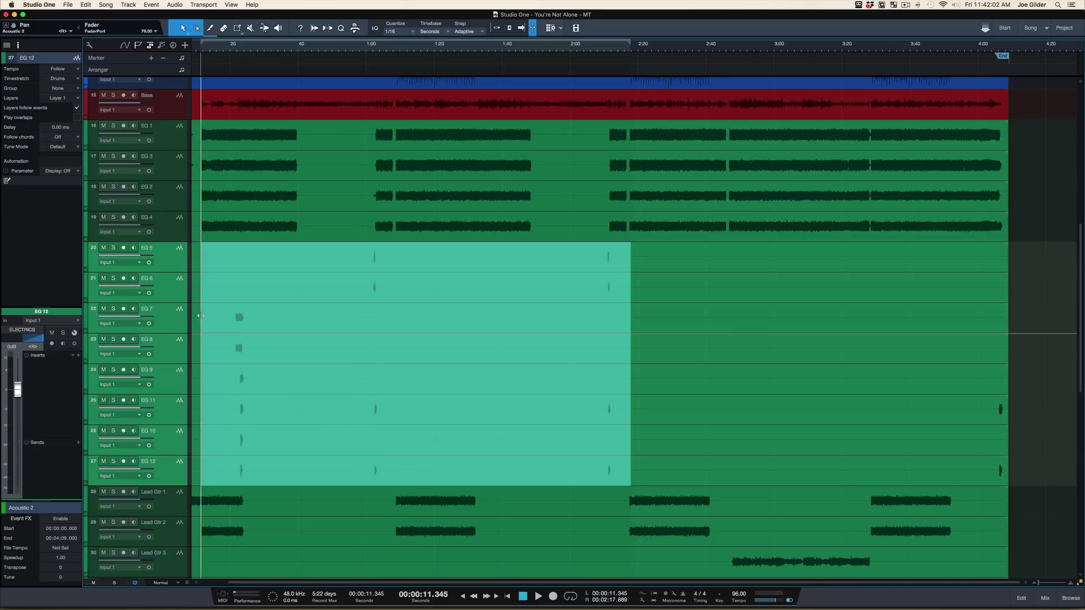
Solo EG 7 and EG 8, audition the pair from about 0:21, and clear their solos
{"action": "left_click", "coordinate": [179, 257]}
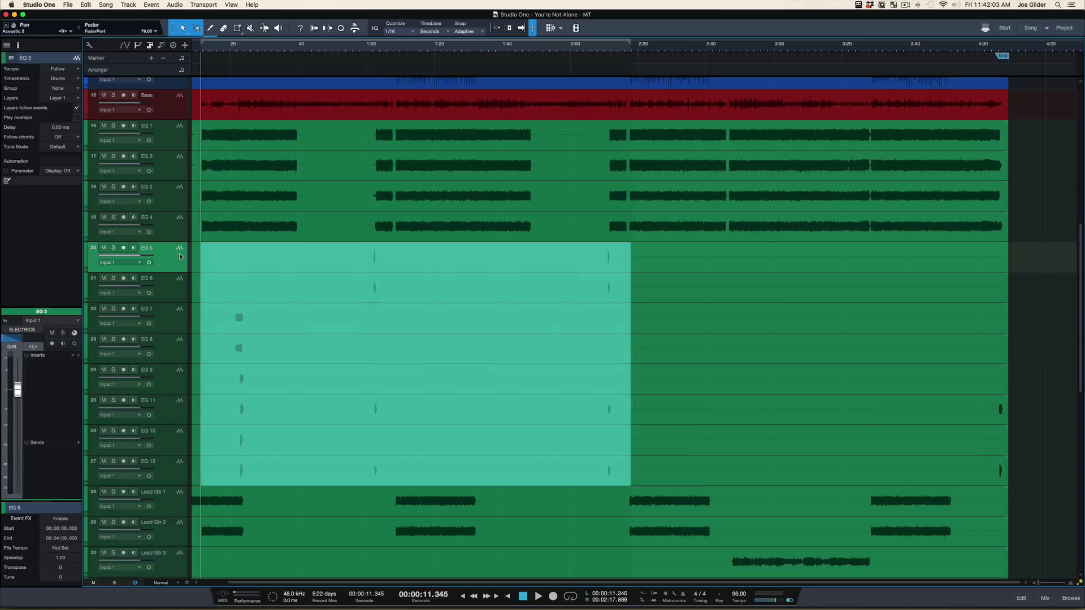
{"action": "left_click", "coordinate": [182, 325]}
{"action": "left_click", "coordinate": [182, 351], "text": "shift"}
{"action": "left_click_drag", "start_coordinate": [237, 49], "coordinate": [238, 71]}
{"action": "left_click", "coordinate": [230, 51]}
{"action": "key", "text": "s"}
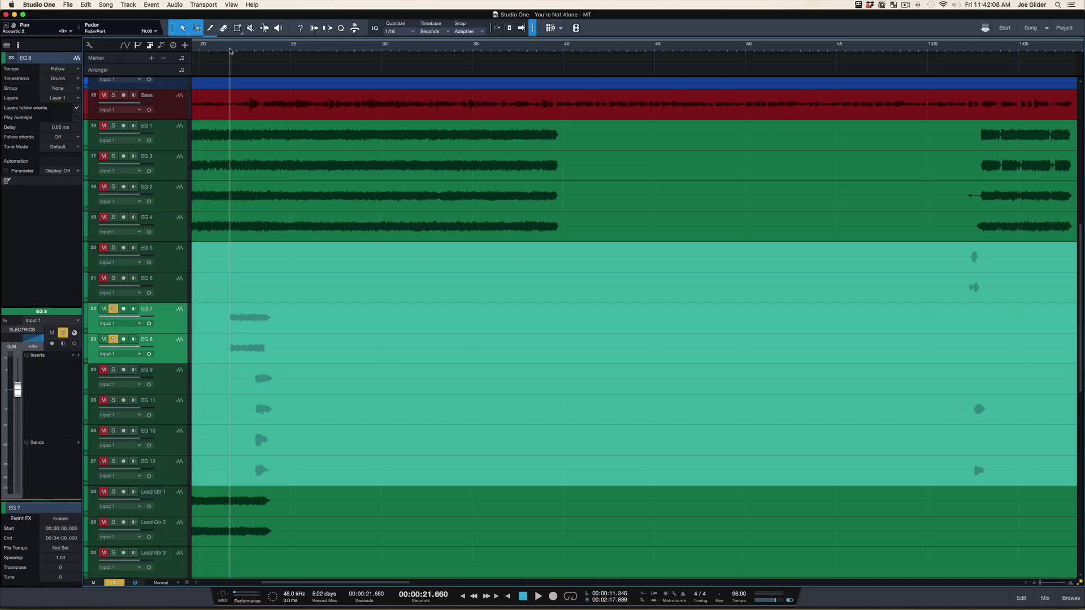
{"action": "key", "text": "space"}
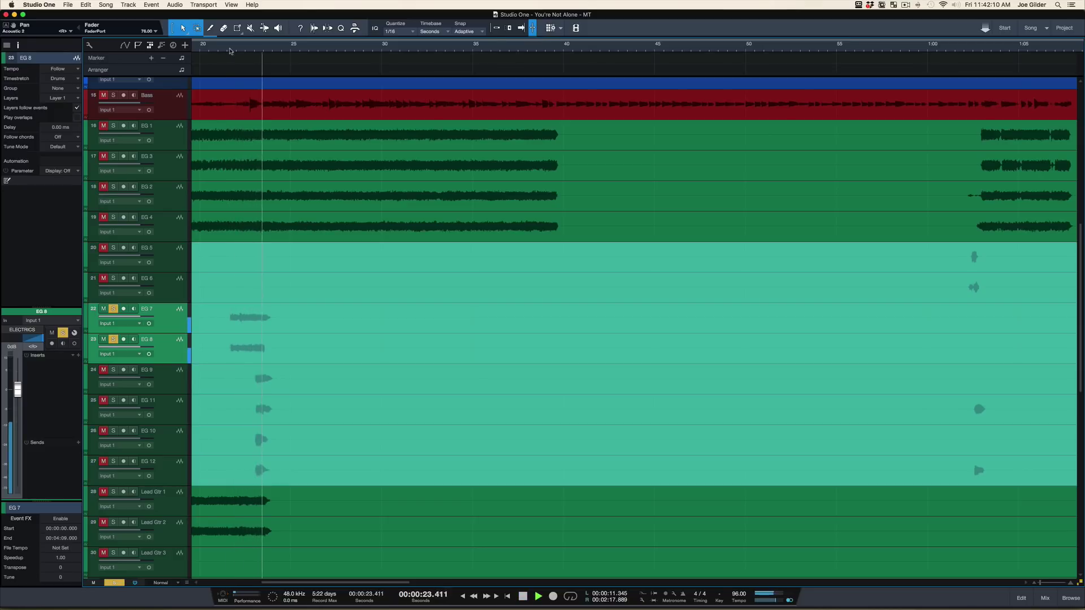
{"action": "key", "text": "space"}
{"action": "key", "text": "s"}
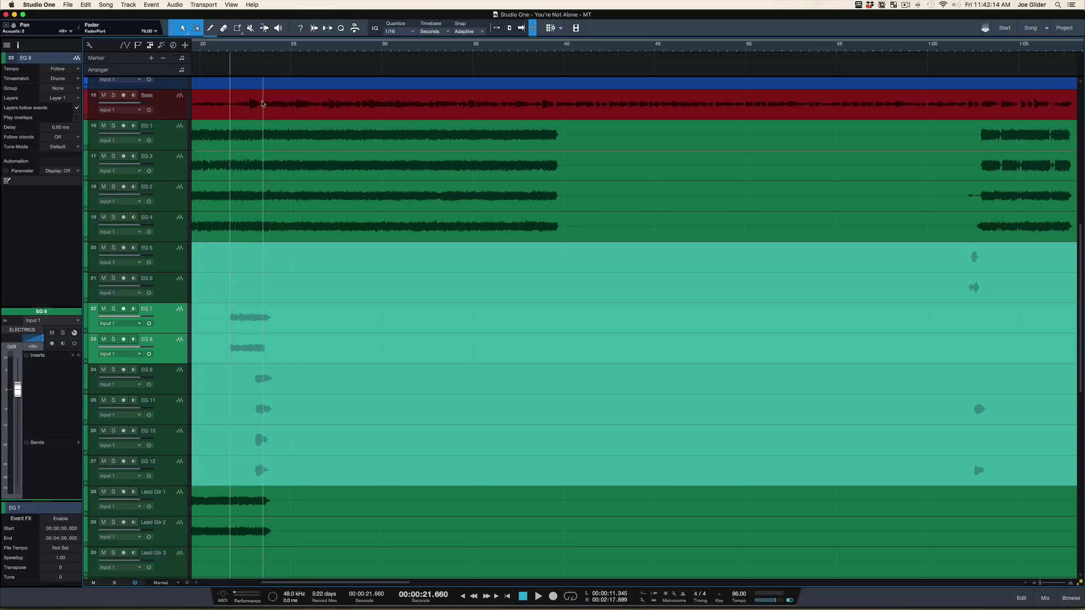
Solo the four tracks EG 1, EG 3, EG 2 and EG 4 and play them briefly from about 0:21
{"action": "key", "text": "w"}
{"action": "key", "text": "w"}
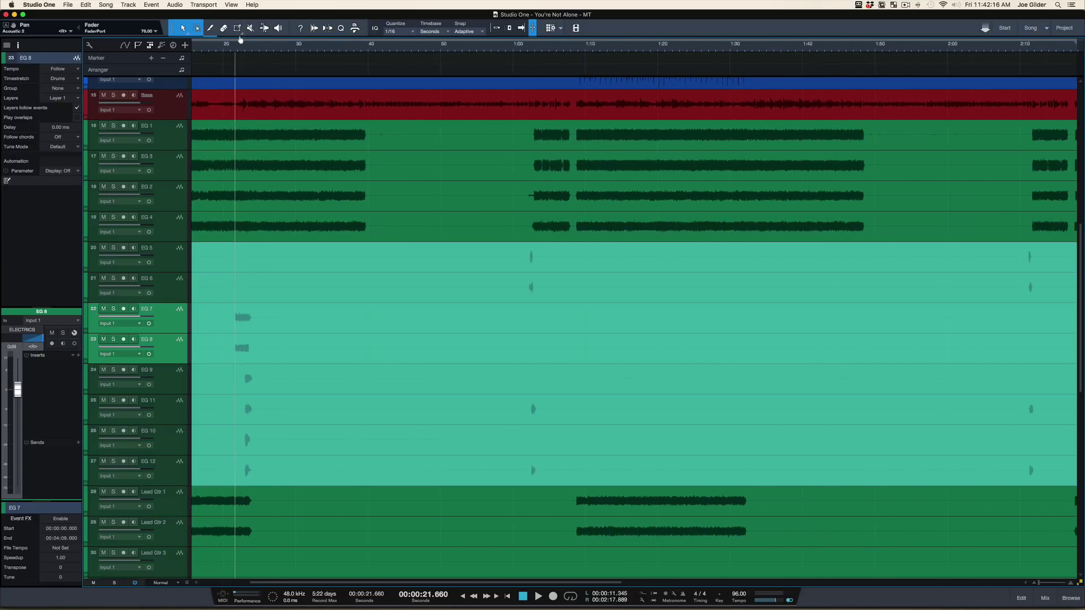
{"action": "left_click", "coordinate": [162, 143]}
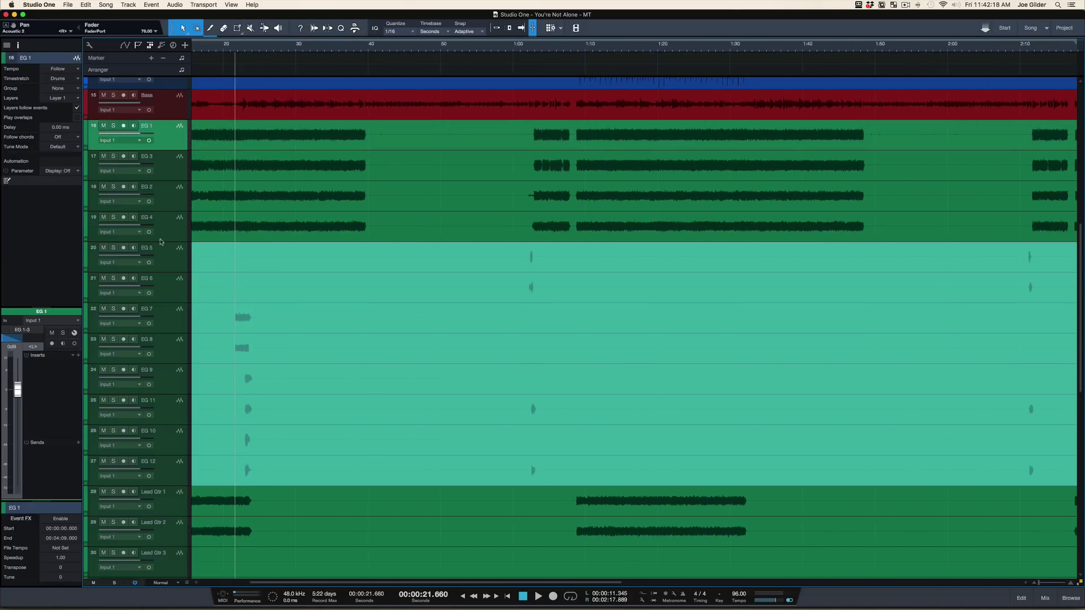
{"action": "left_click", "coordinate": [175, 226], "text": "shift"}
{"action": "key", "text": "s"}
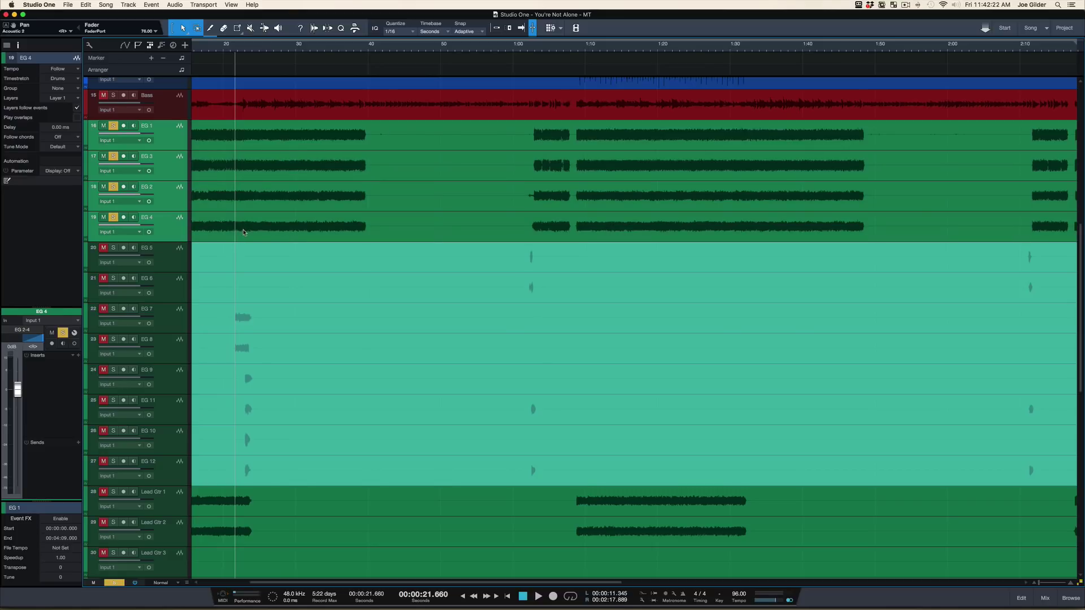
{"action": "key", "text": "space"}
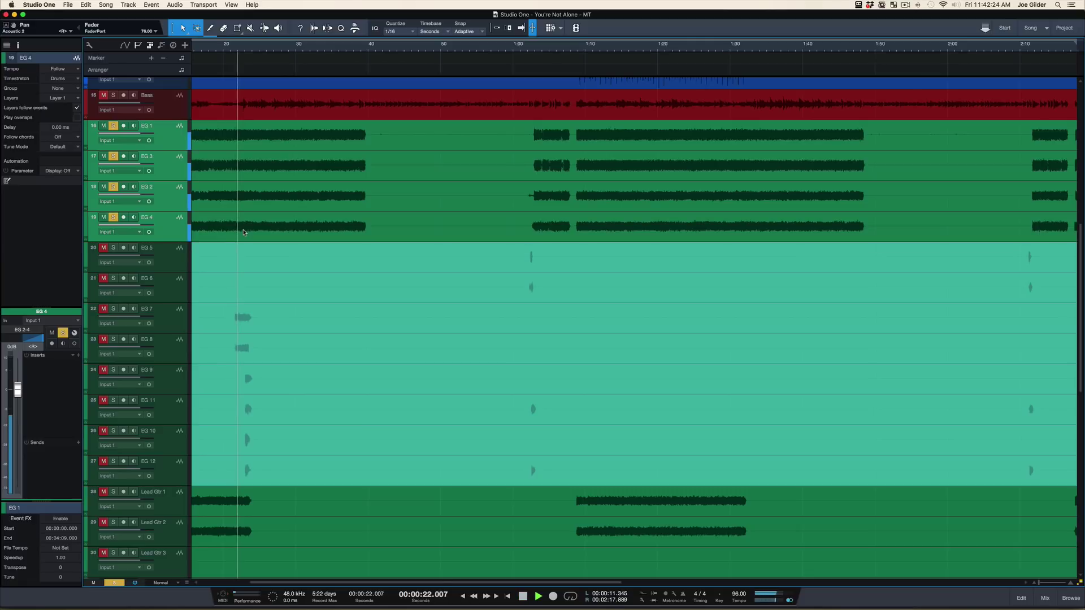
{"action": "key", "text": "space"}
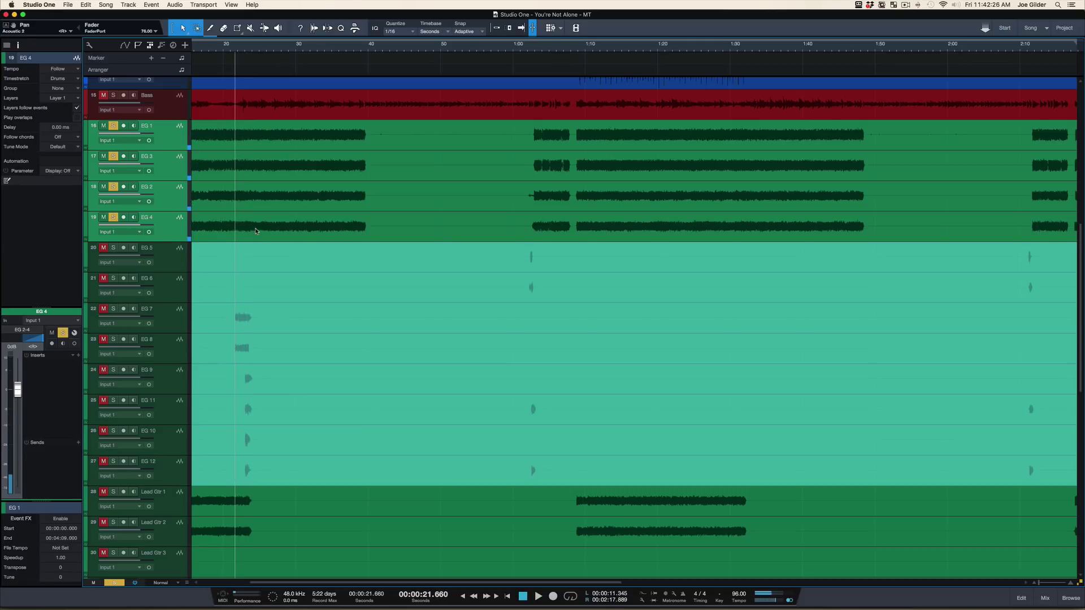
Open the mixer and select the EG 1-3 and EG 2-4 bus channels together
{"action": "key", "text": "F3"}
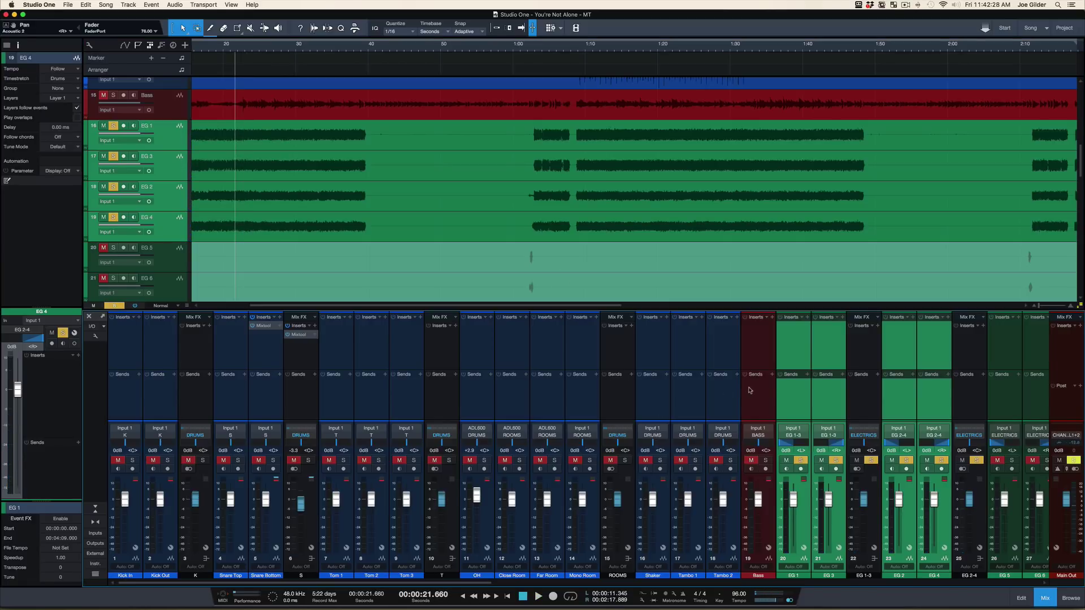
{"action": "scroll", "coordinate": [678, 390], "scroll_direction": "right", "scroll_amount": 5}
{"action": "left_click", "coordinate": [596, 392]}
{"action": "left_click", "coordinate": [490, 392], "text": "super"}
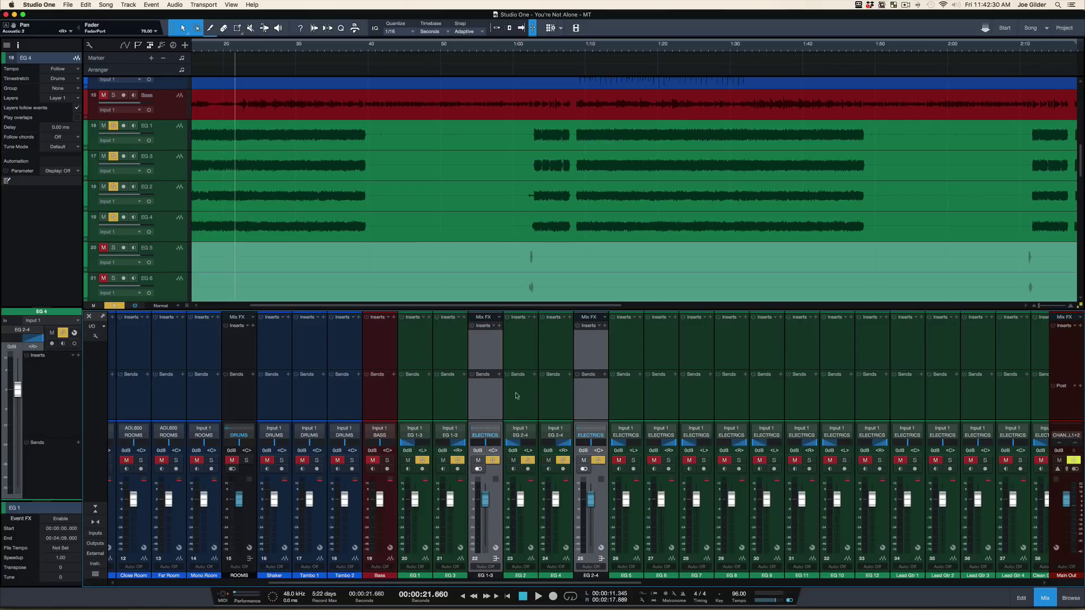
Group the guitar pairs in the mixer: EG 5 with EG 6, EG 7 with EG 8, EG 9 with EG 11, and EG 10 with EG 12
{"action": "left_click", "coordinate": [636, 411]}
{"action": "scroll", "coordinate": [691, 410], "scroll_direction": "right", "scroll_amount": 6}
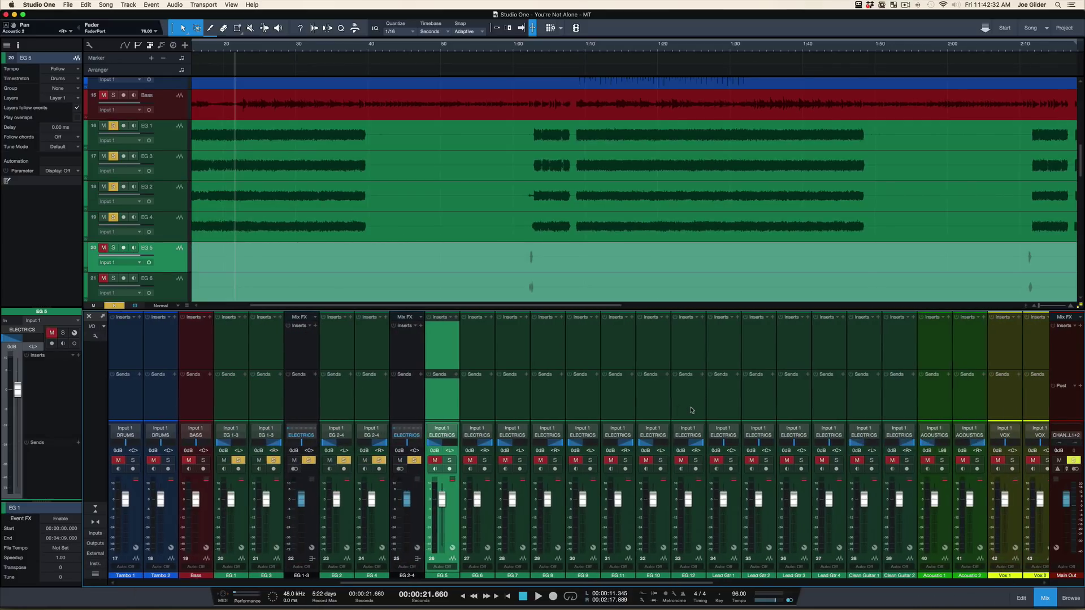
{"action": "left_click", "coordinate": [465, 402]}
{"action": "left_click", "coordinate": [435, 402], "text": "super"}
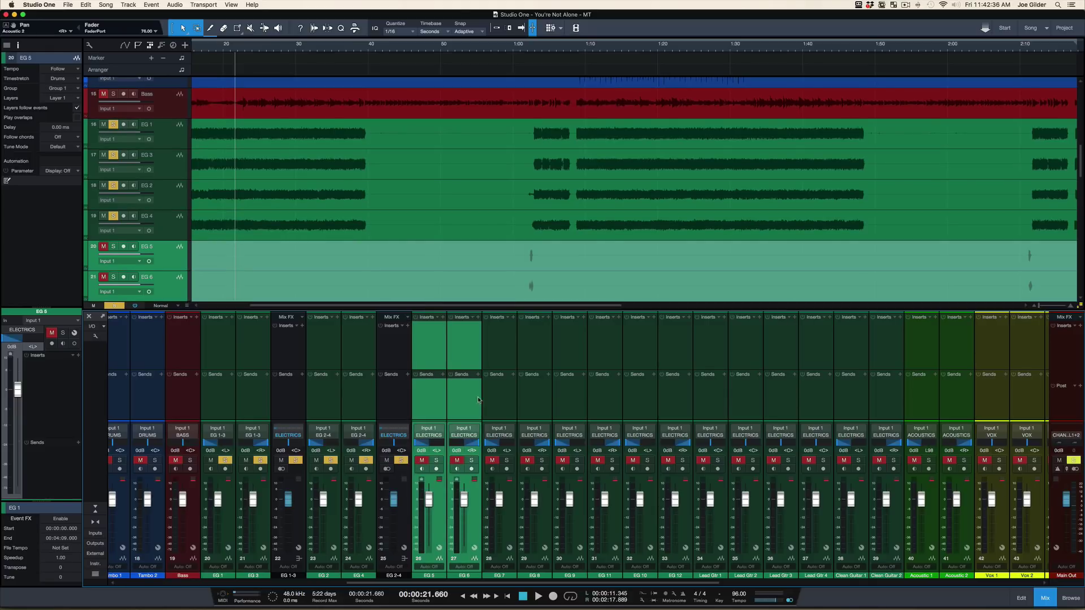
{"action": "left_click", "coordinate": [500, 403]}
{"action": "left_click", "coordinate": [545, 408], "text": "super"}
{"action": "left_click", "coordinate": [565, 411]}
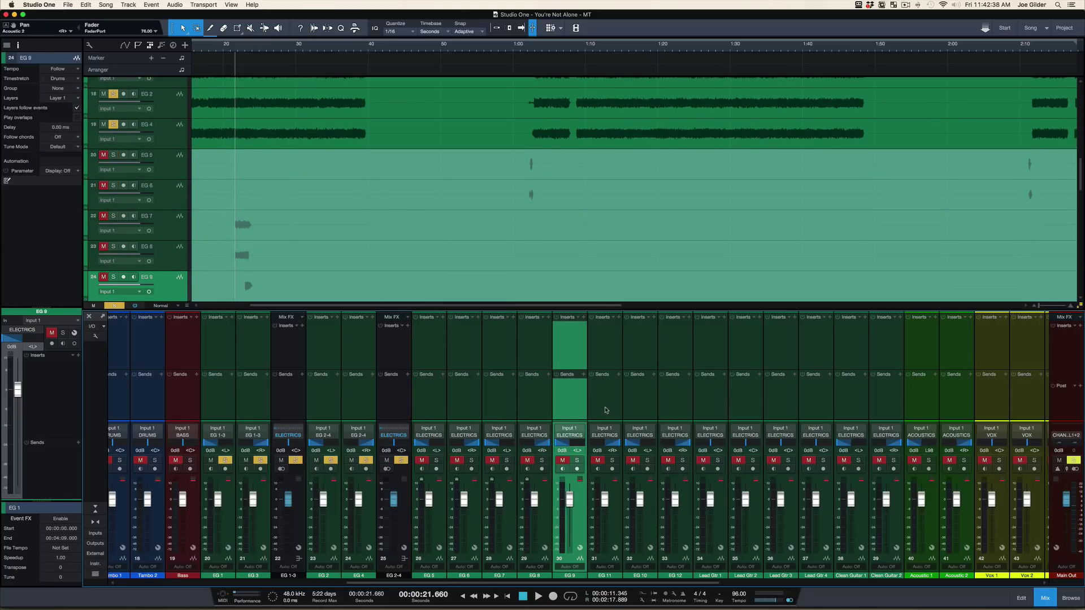
{"action": "left_click", "coordinate": [604, 406], "text": "super"}
{"action": "left_click", "coordinate": [635, 410]}
{"action": "left_click", "coordinate": [673, 410], "text": "super"}
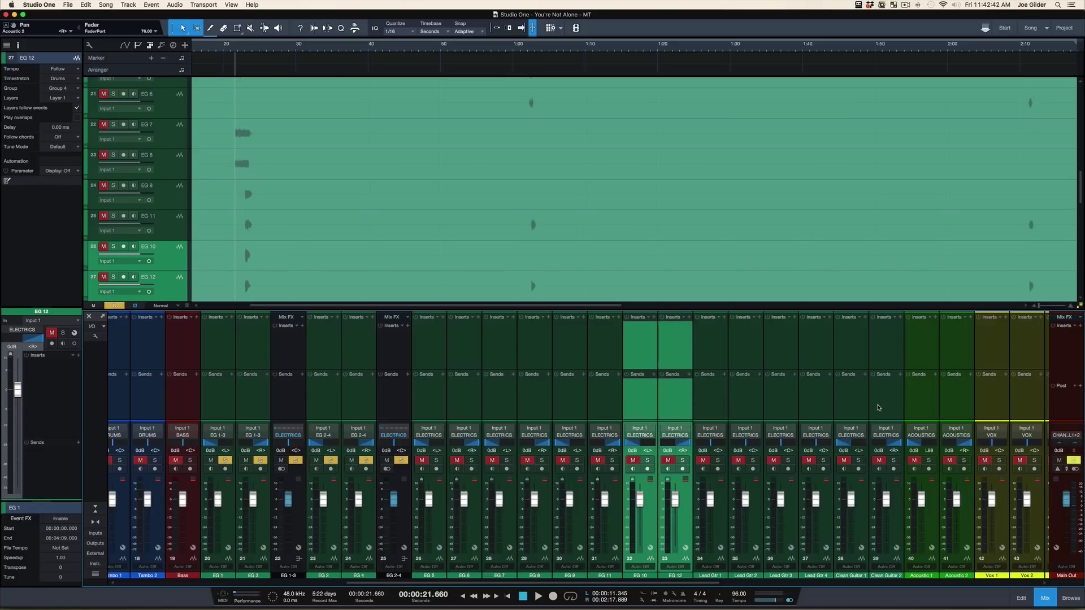
Group Clean Guitar 1 with Clean Guitar 2, and Acoustic 1 with Acoustic 2
{"action": "left_click", "coordinate": [860, 404]}
{"action": "left_click", "coordinate": [887, 403], "text": "super"}
{"action": "left_click", "coordinate": [921, 404]}
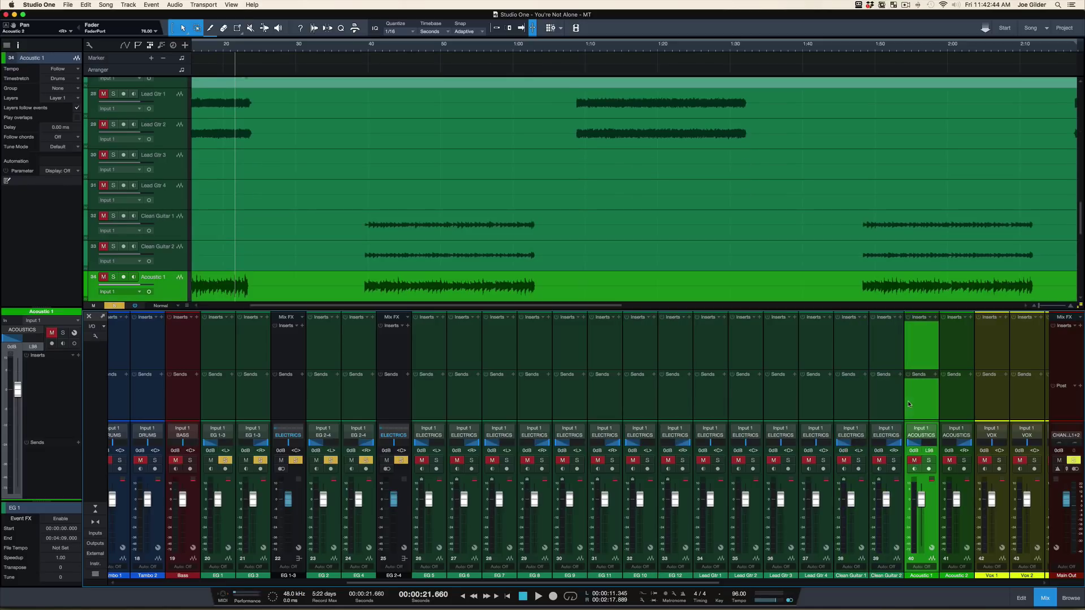
{"action": "left_click", "coordinate": [951, 406], "text": "super"}
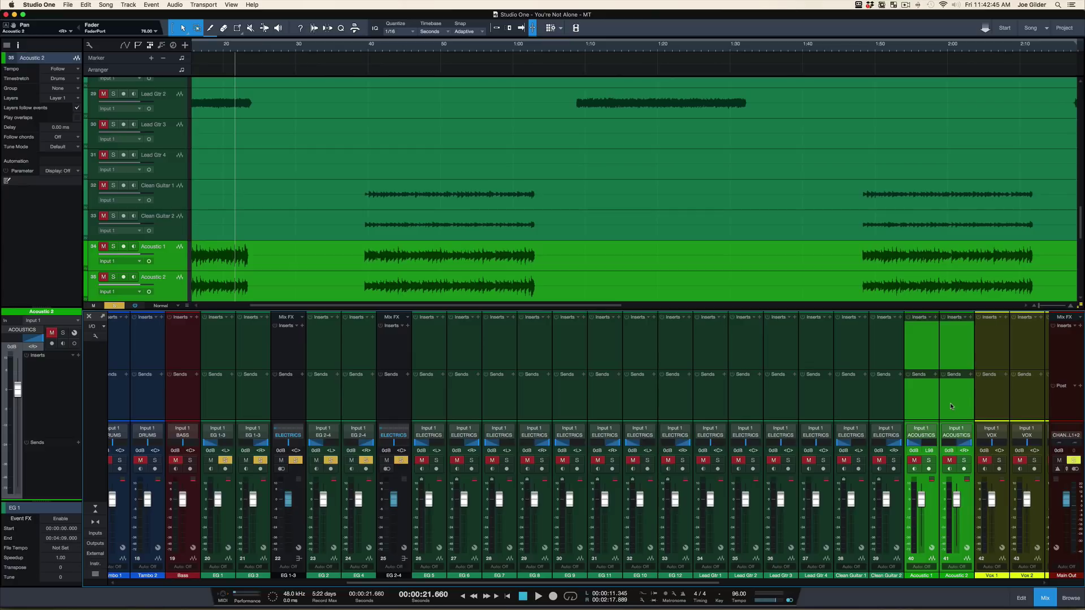
{"action": "left_click", "coordinate": [883, 401]}
Check the group link with the EG 5 fader, and review the grouped acoustic pair and the ACOUSTICS bus
{"action": "scroll", "coordinate": [883, 401], "scroll_direction": "left", "scroll_amount": 1}
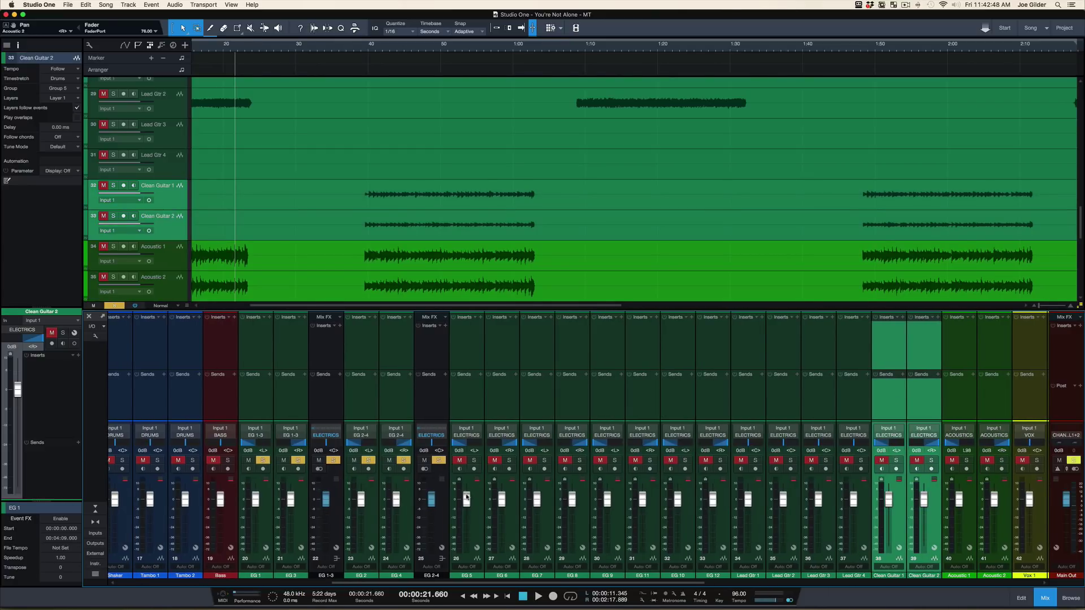
{"action": "left_click_drag", "start_coordinate": [466, 500], "coordinate": [464, 499]}
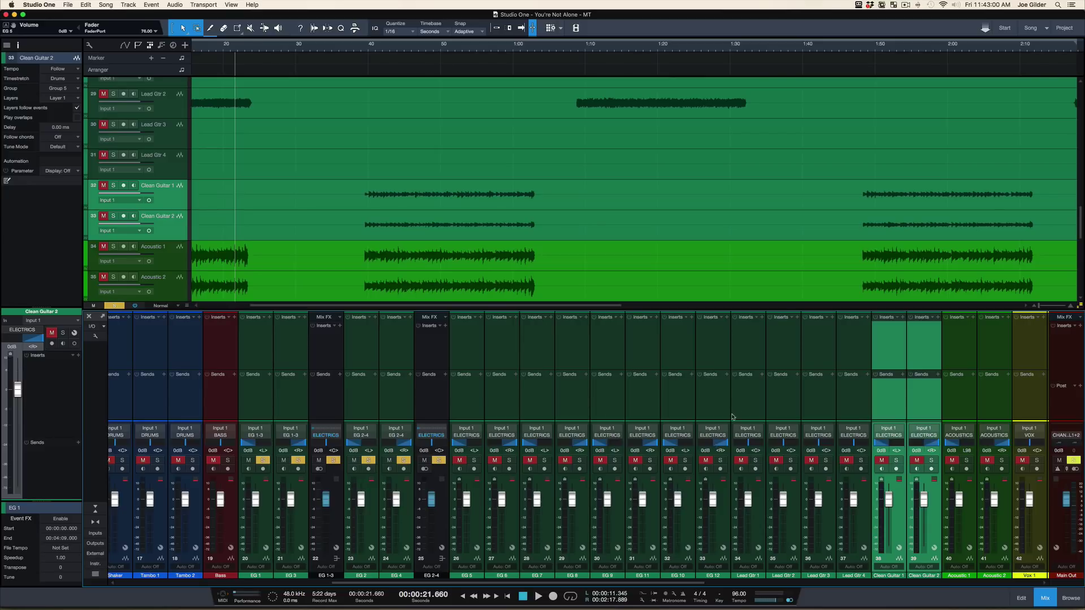
{"action": "scroll", "coordinate": [735, 413], "scroll_direction": "right", "scroll_amount": 10}
{"action": "left_click", "coordinate": [567, 400]}
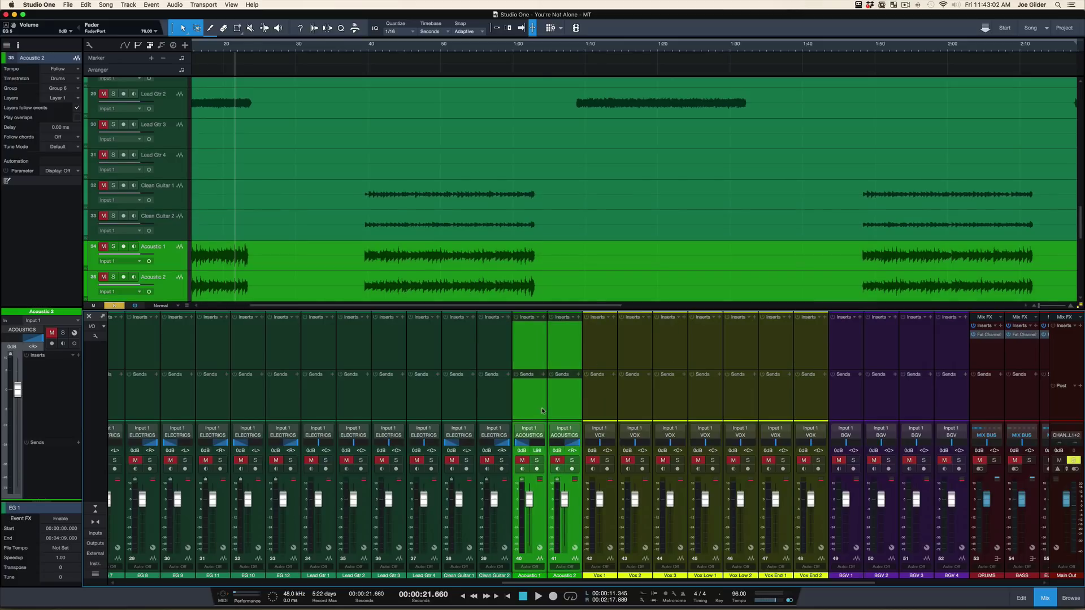
{"action": "scroll", "coordinate": [999, 397], "scroll_direction": "right", "scroll_amount": 10}
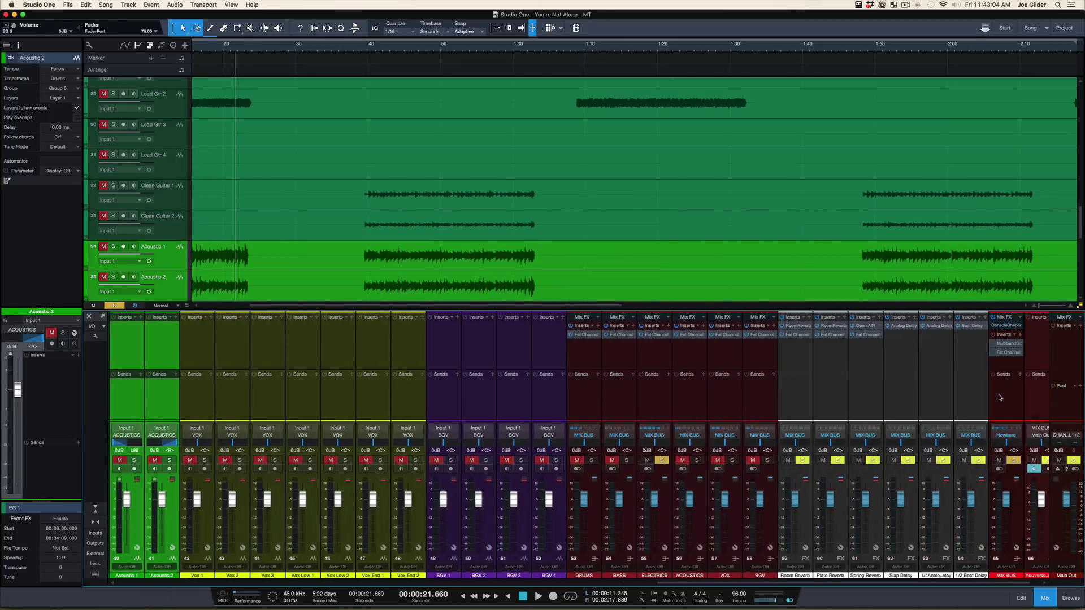
{"action": "left_click", "coordinate": [687, 412]}
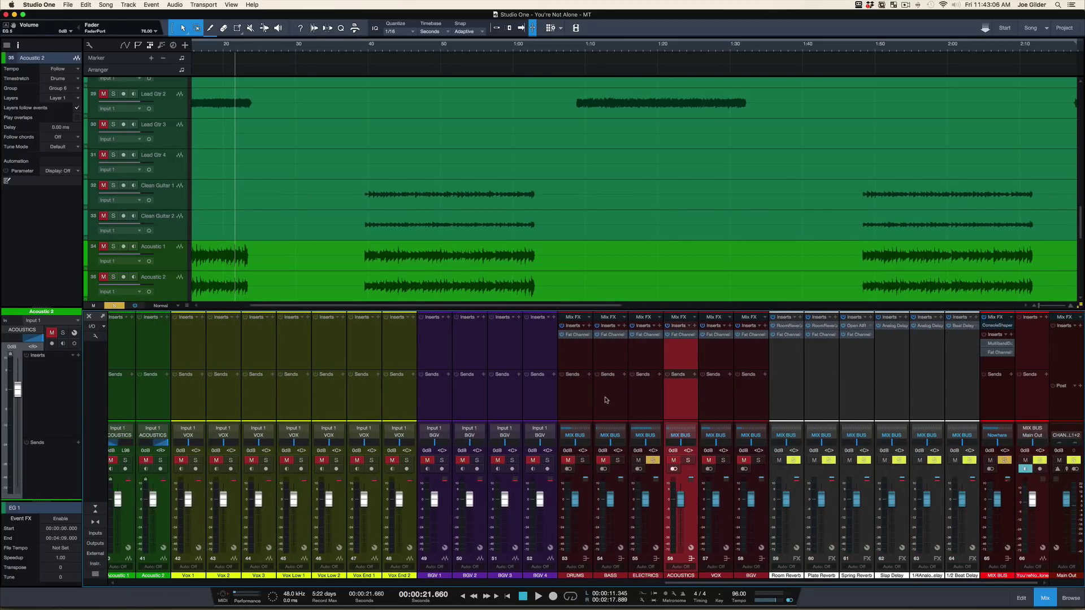
{"action": "scroll", "coordinate": [570, 403], "scroll_direction": "left", "scroll_amount": 7}
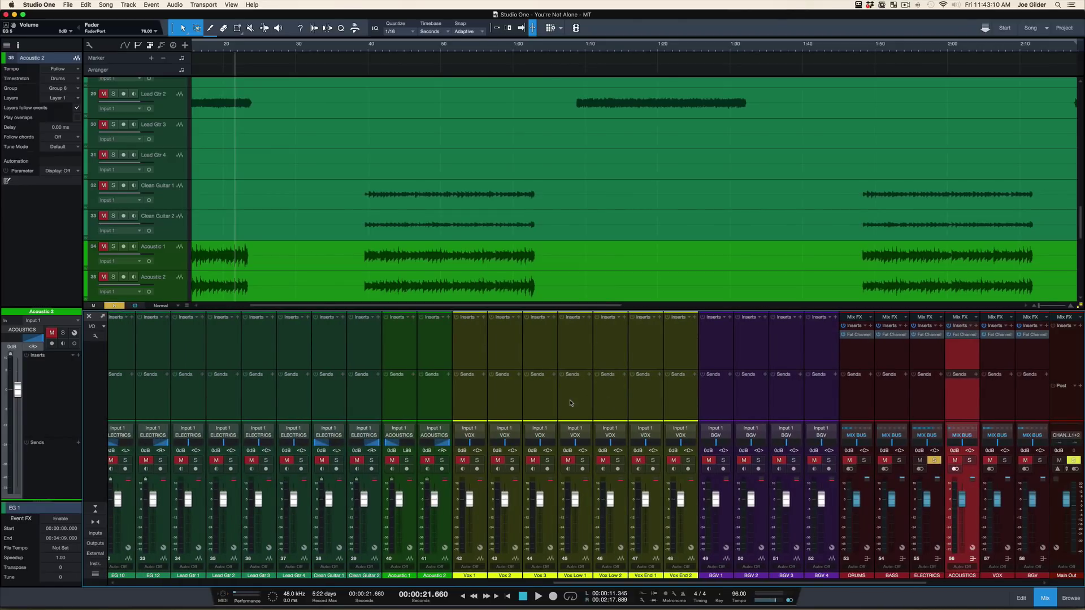
Clear all solos and pan the background vocals BGV 1 to BGV 4 to opposite sides
{"action": "key", "text": "shift+s"}
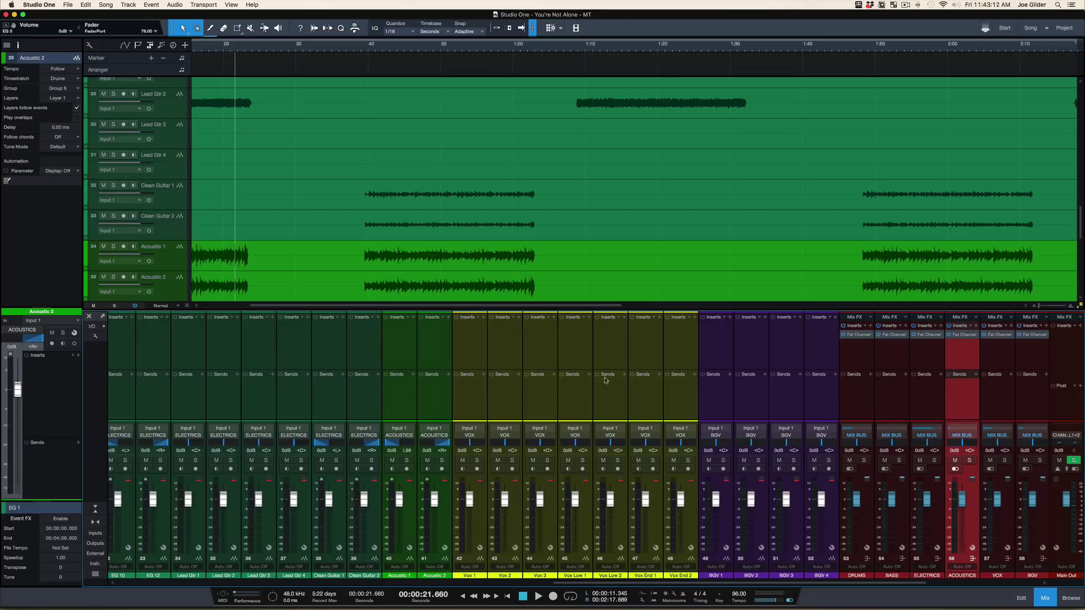
{"action": "key", "text": "F3"}
{"action": "key", "text": "shift+z"}
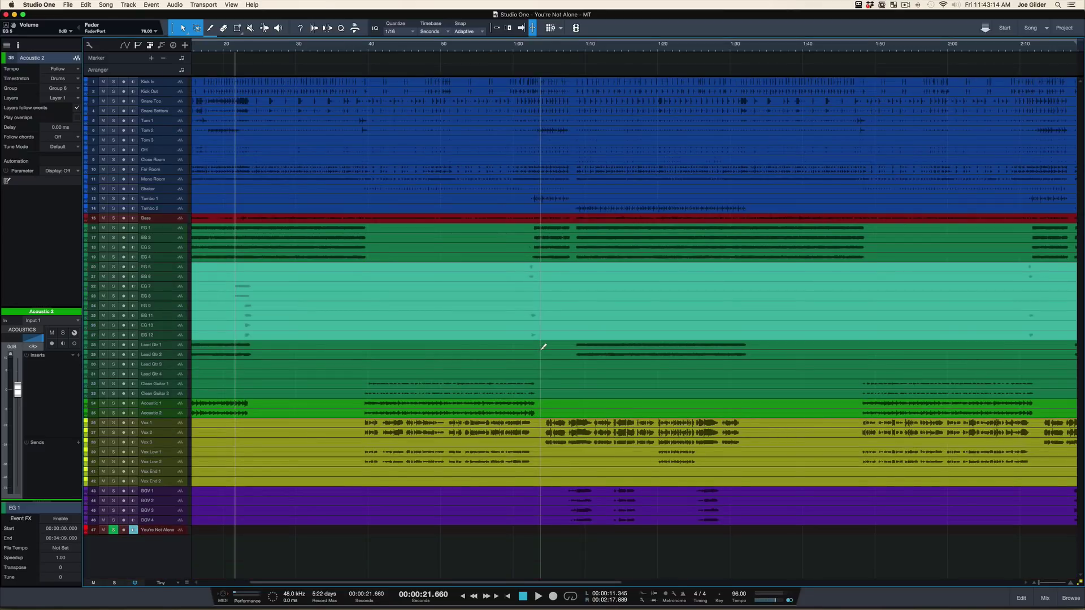
{"action": "key", "text": "shift+z"}
{"action": "key", "text": "F3"}
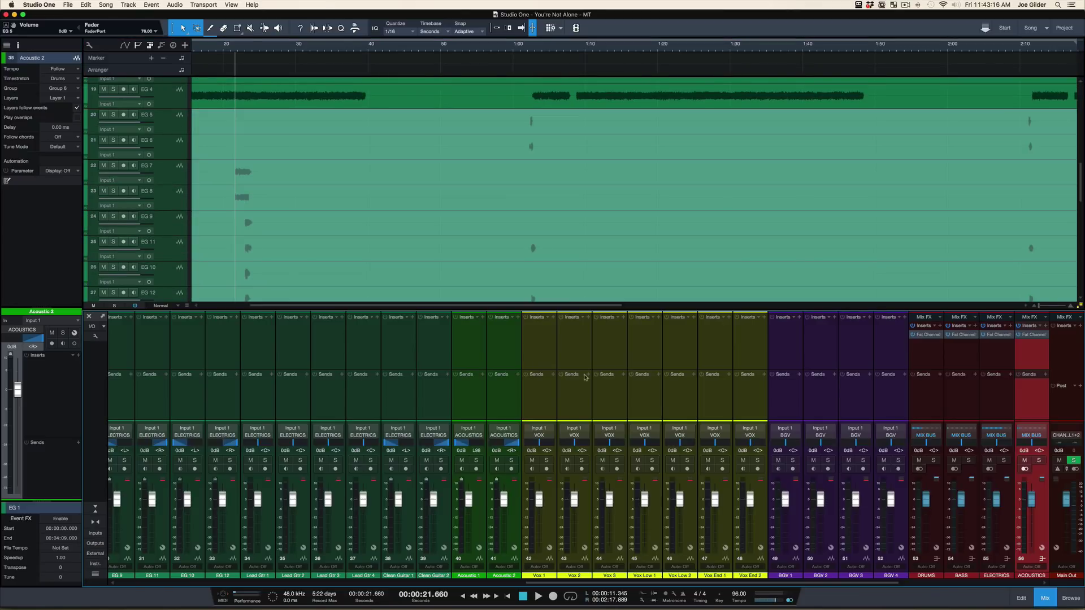
{"action": "left_click_drag", "start_coordinate": [788, 443], "coordinate": [913, 443]}
Place the playhead at about 1:07, where the background vocals begin, and solo BGV 1 and BGV 2
{"action": "key", "text": "F3"}
{"action": "scroll", "coordinate": [590, 332], "scroll_direction": "down", "scroll_amount": 6}
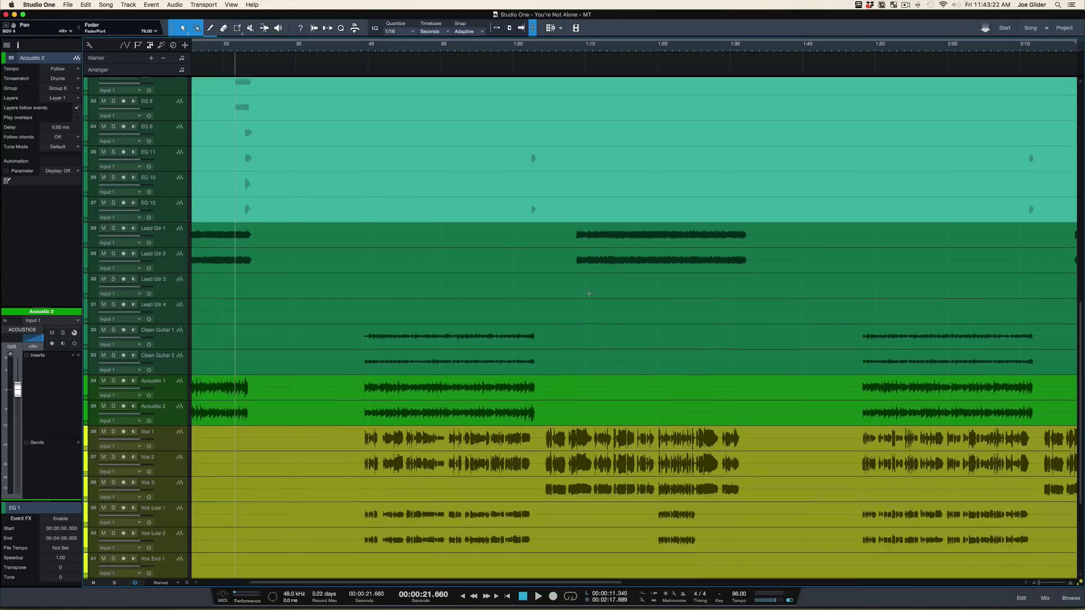
{"action": "left_click", "coordinate": [571, 48]}
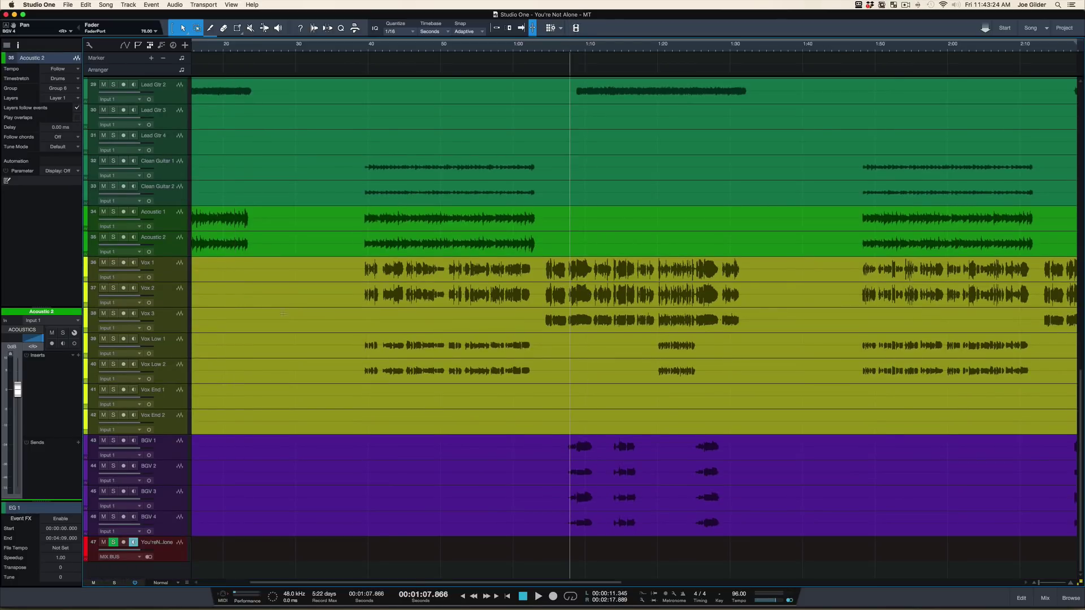
{"action": "left_click_drag", "start_coordinate": [167, 452], "coordinate": [168, 481]}
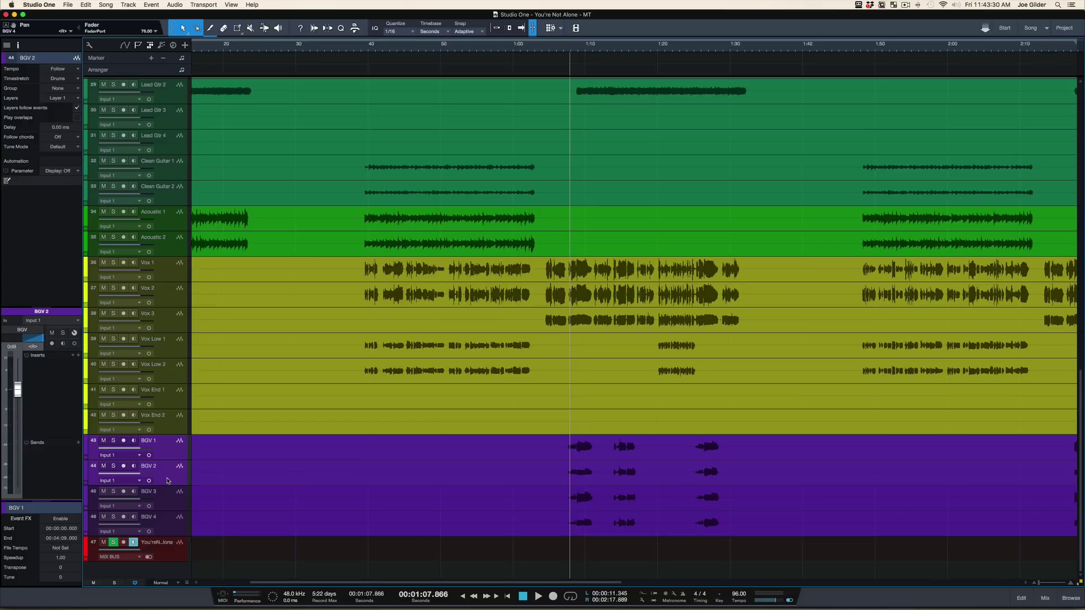
{"action": "key", "text": "s"}
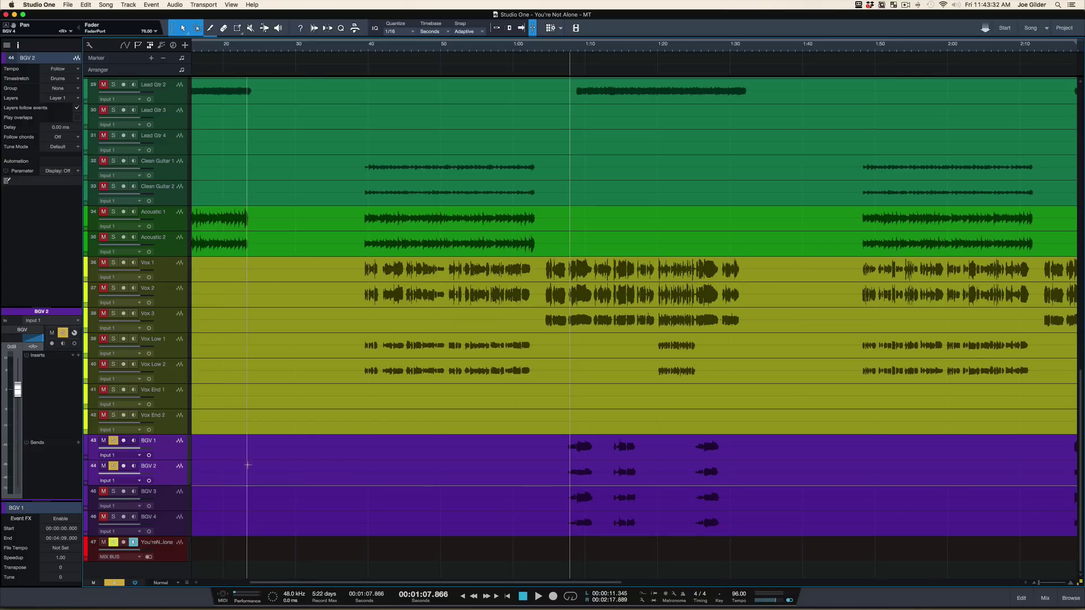
Audition the soloed BGV 1 and BGV 2, and compare them with BGV 3 and BGV 4 soloed from the same spot
{"action": "key", "text": "space"}
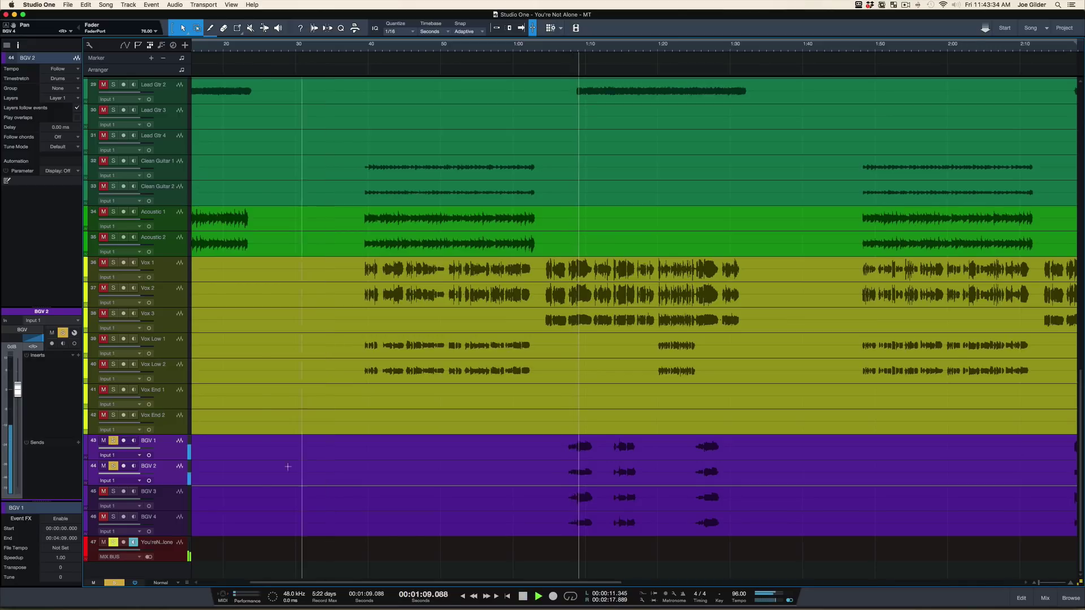
{"action": "key", "text": "space"}
{"action": "left_click", "coordinate": [163, 501]}
{"action": "left_click", "coordinate": [165, 526], "text": "shift"}
{"action": "key", "text": "shift+s"}
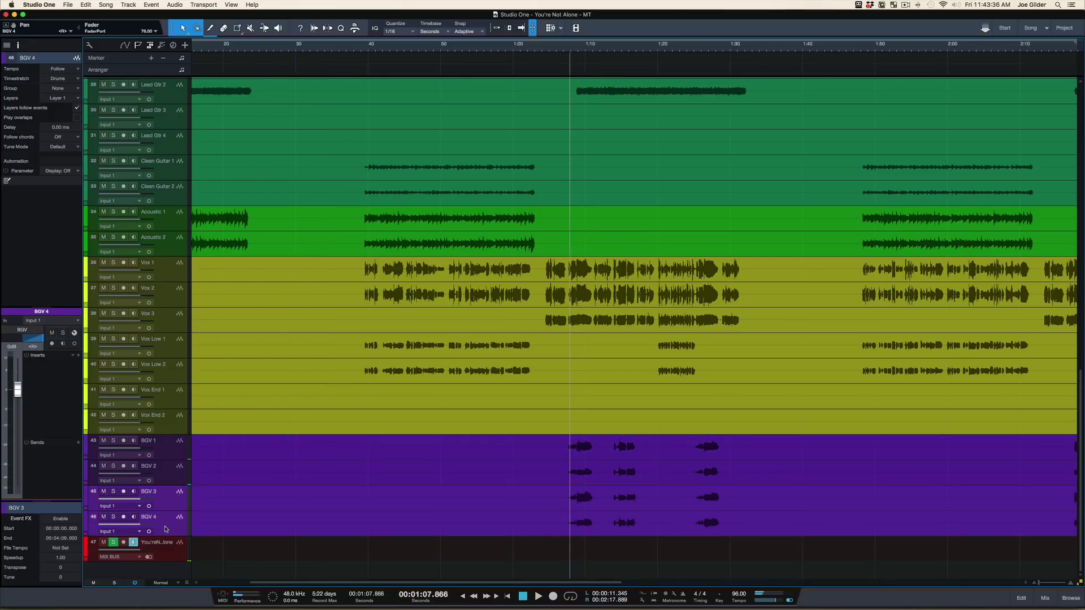
{"action": "key", "text": "s"}
{"action": "key", "text": "space"}
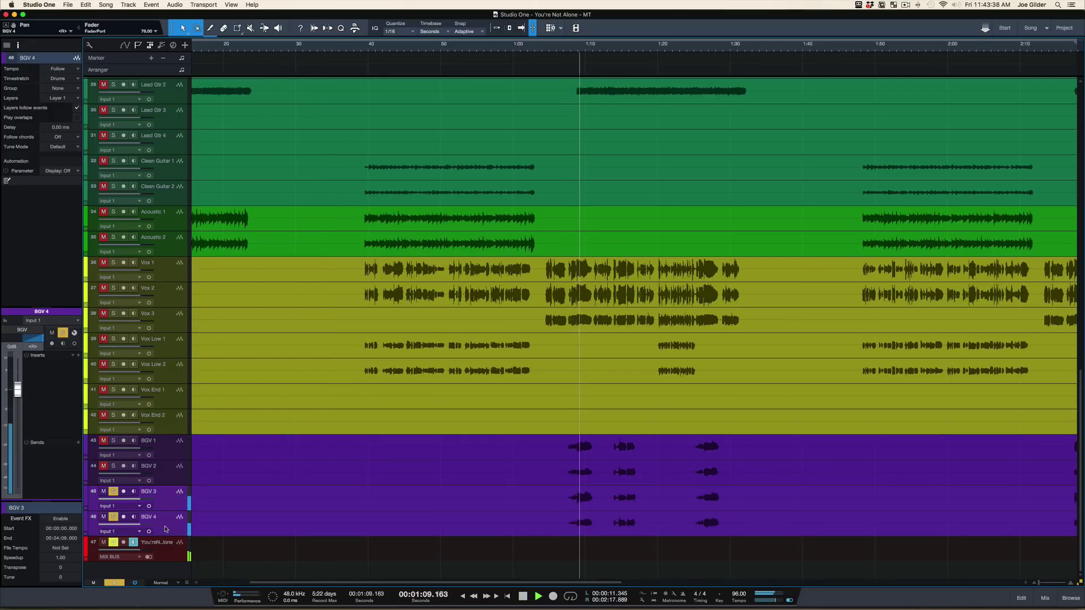
{"action": "key", "text": "space"}
{"action": "key", "text": "s"}
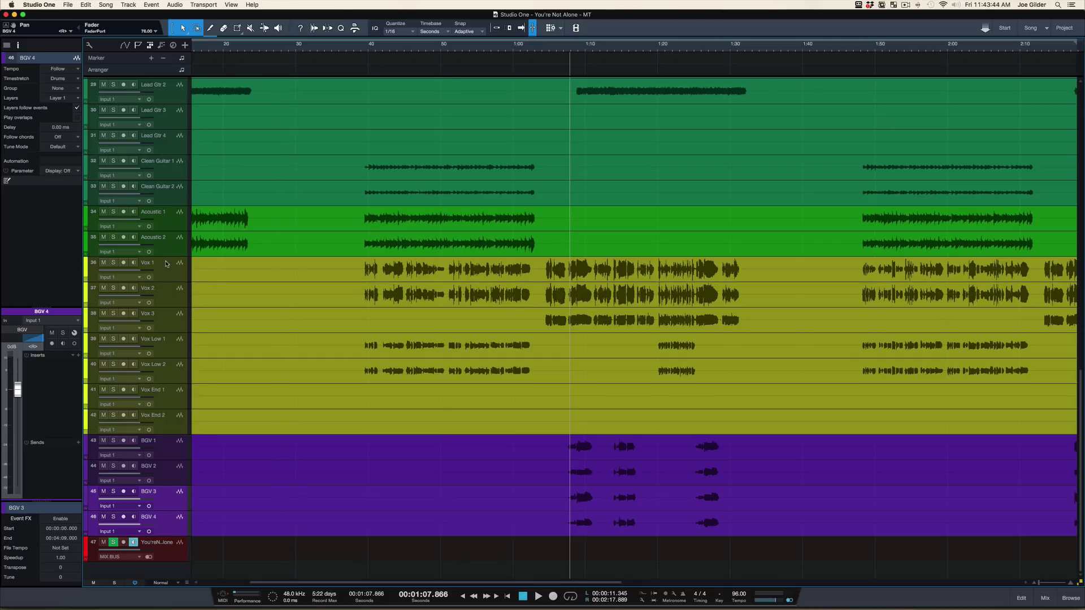
Solo Vox 1 and Vox 2 together, audition them from about 1:07, and clear their solos
{"action": "left_click", "coordinate": [171, 277]}
{"action": "left_click", "coordinate": [172, 297], "text": "shift"}
{"action": "key", "text": "s"}
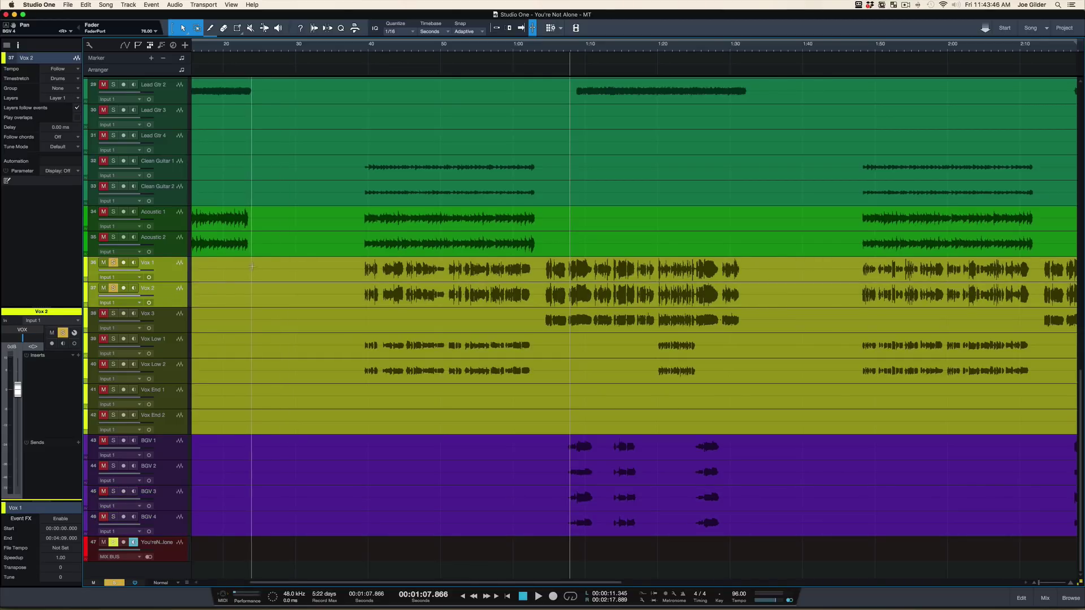
{"action": "key", "text": "space"}
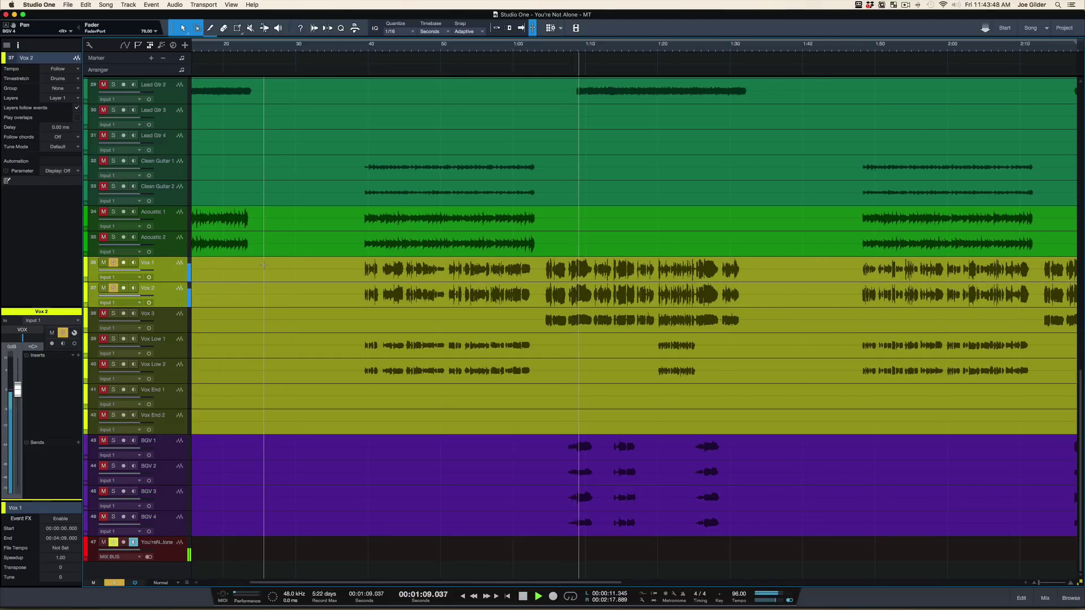
{"action": "key", "text": "space"}
{"action": "key", "text": "s"}
Audition Vox 3 in solo, add Vox 1 and Vox 2 to compare all three, and clear the solos
{"action": "left_click", "coordinate": [171, 322]}
{"action": "key", "text": "s"}
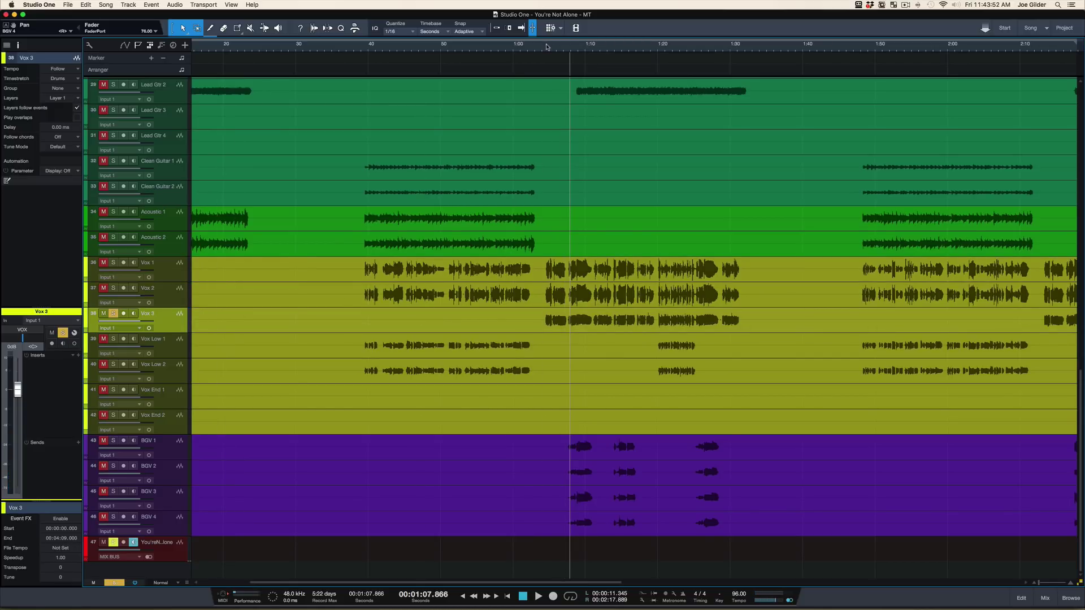
{"action": "key", "text": "space"}
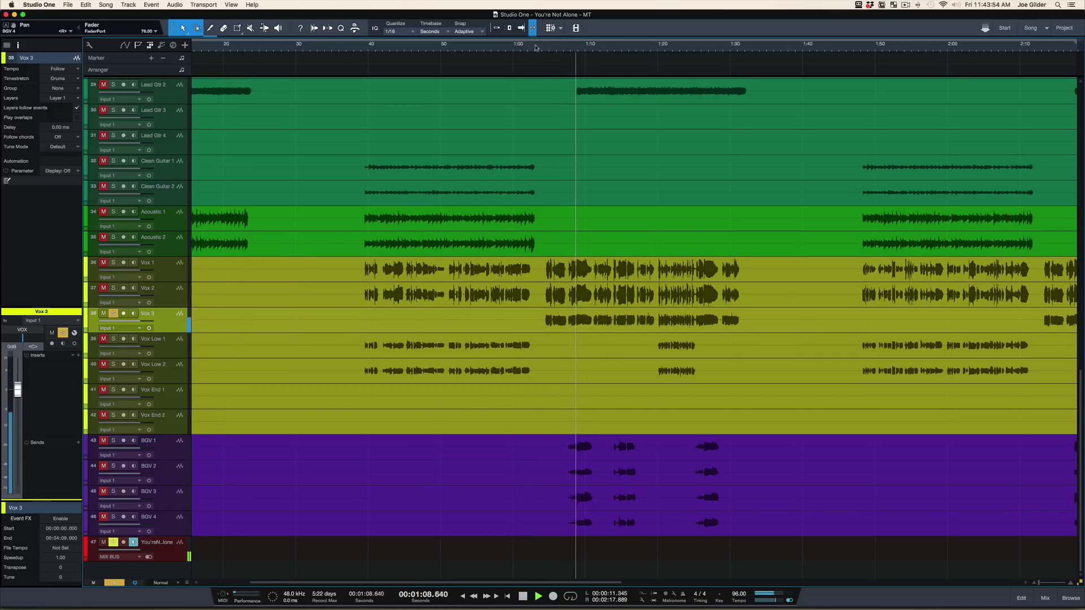
{"action": "left_click", "coordinate": [174, 273], "text": "shift"}
{"action": "key", "text": "s"}
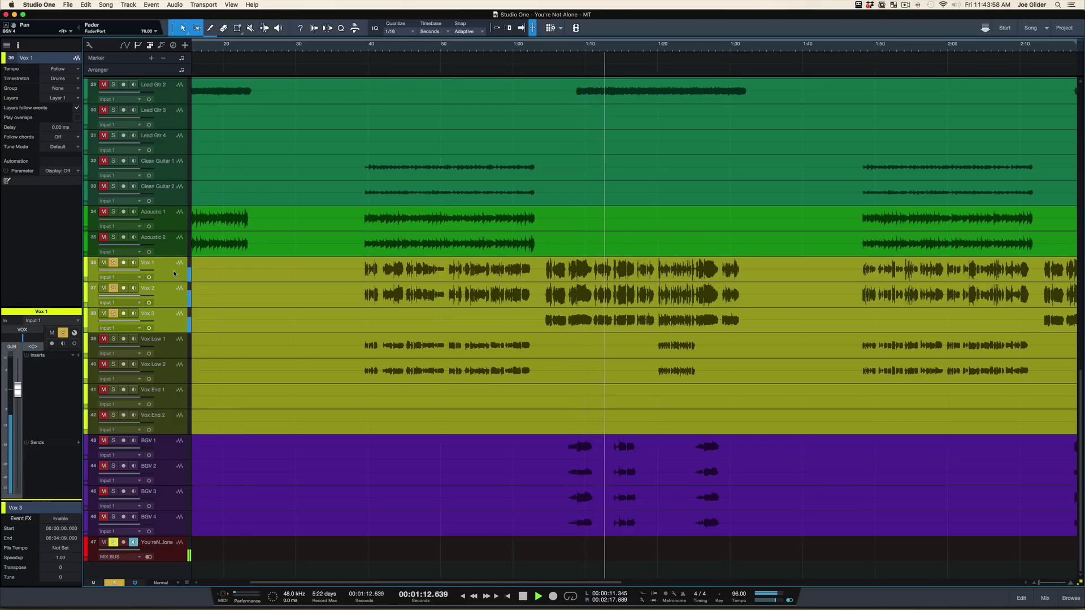
{"action": "key", "text": "space"}
{"action": "key", "text": "s"}
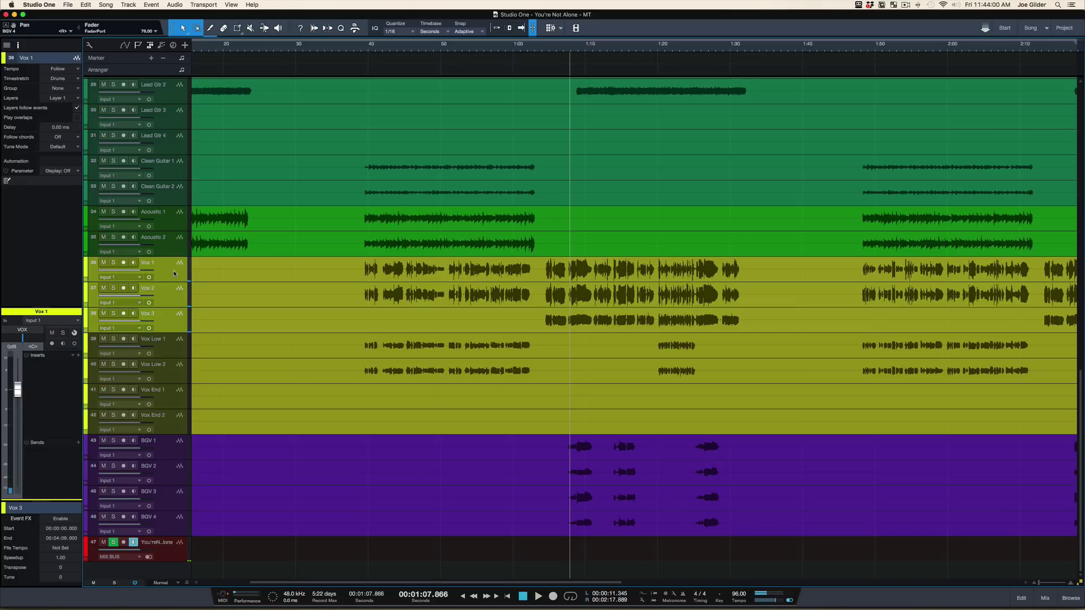
Audition Vox Low 1 and Vox Low 2 in solo from about 0:39, where the low vocals begin
{"action": "left_click", "coordinate": [172, 345]}
{"action": "left_click", "coordinate": [172, 368], "text": "shift"}
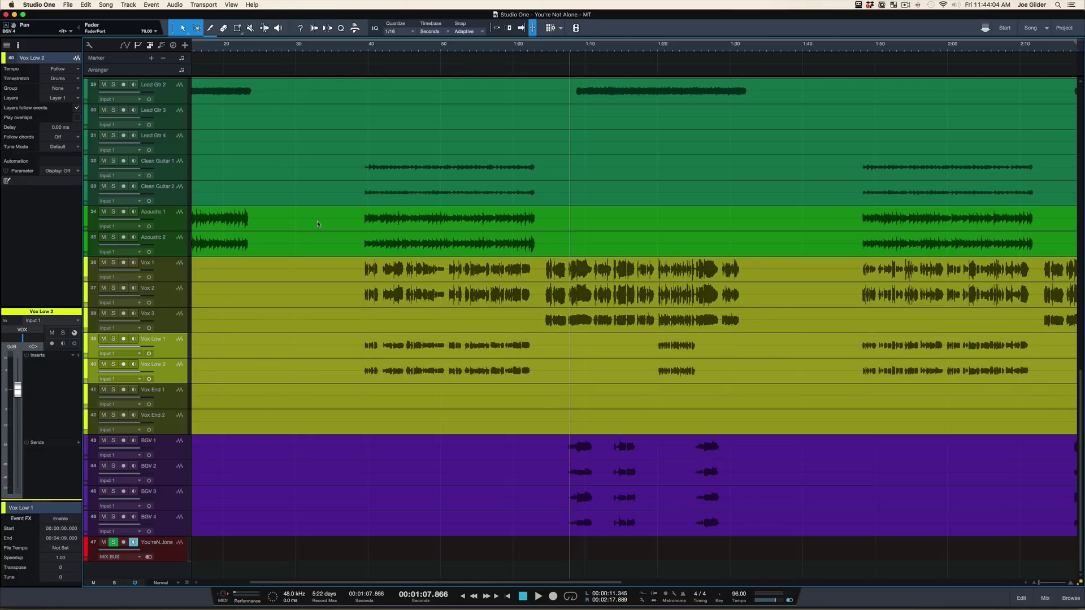
{"action": "left_click", "coordinate": [364, 47]}
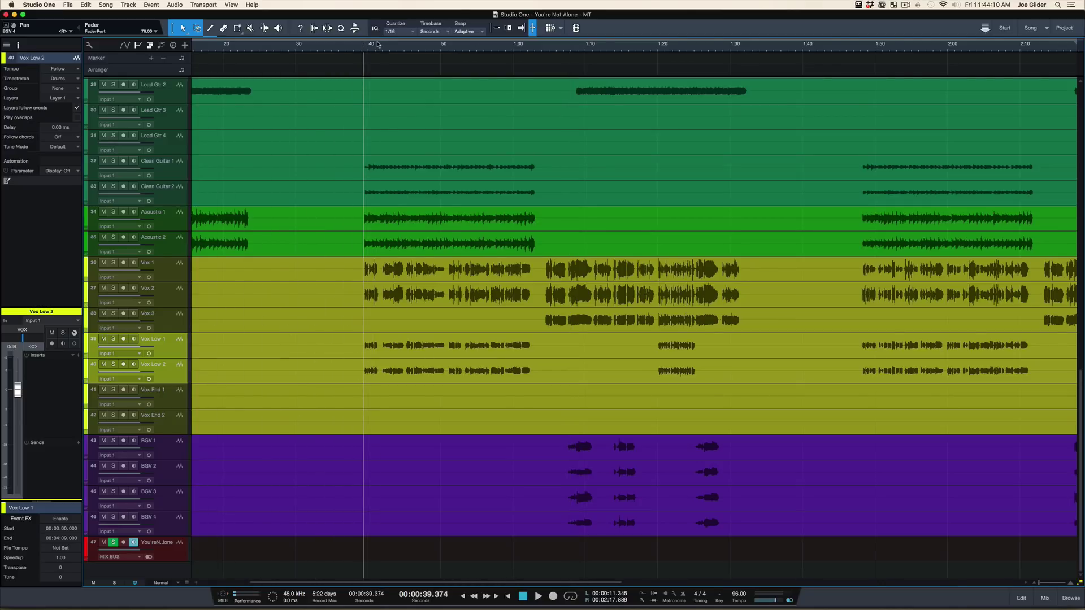
{"action": "left_click_drag", "start_coordinate": [378, 46], "coordinate": [373, 103]}
{"action": "key", "text": "space"}
{"action": "key", "text": "s"}
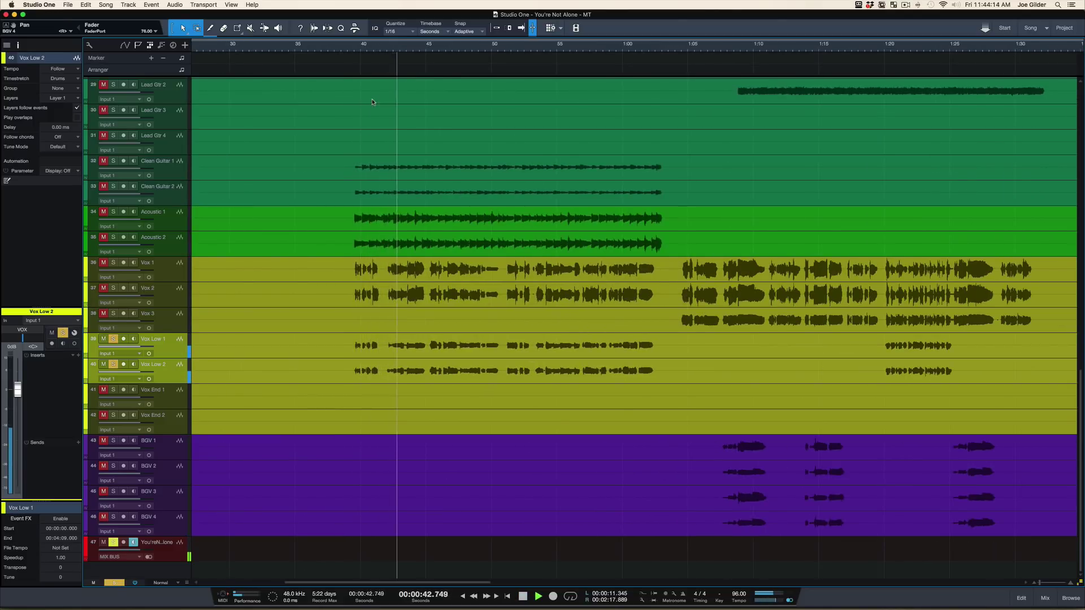
{"action": "key", "text": "space"}
Pan Vox Low 1 fully left and Vox Low 2 fully right, group the pair, and check it in the mixer
{"action": "left_click", "coordinate": [173, 351]}
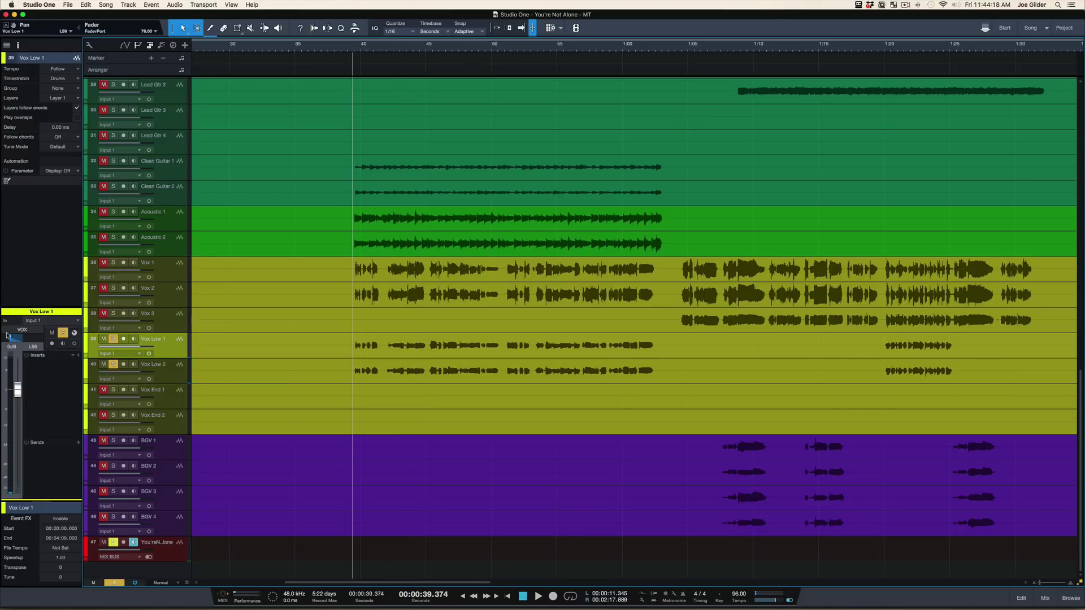
{"action": "left_click_drag", "start_coordinate": [15, 338], "coordinate": [1, 341]}
{"action": "left_click", "coordinate": [168, 378]}
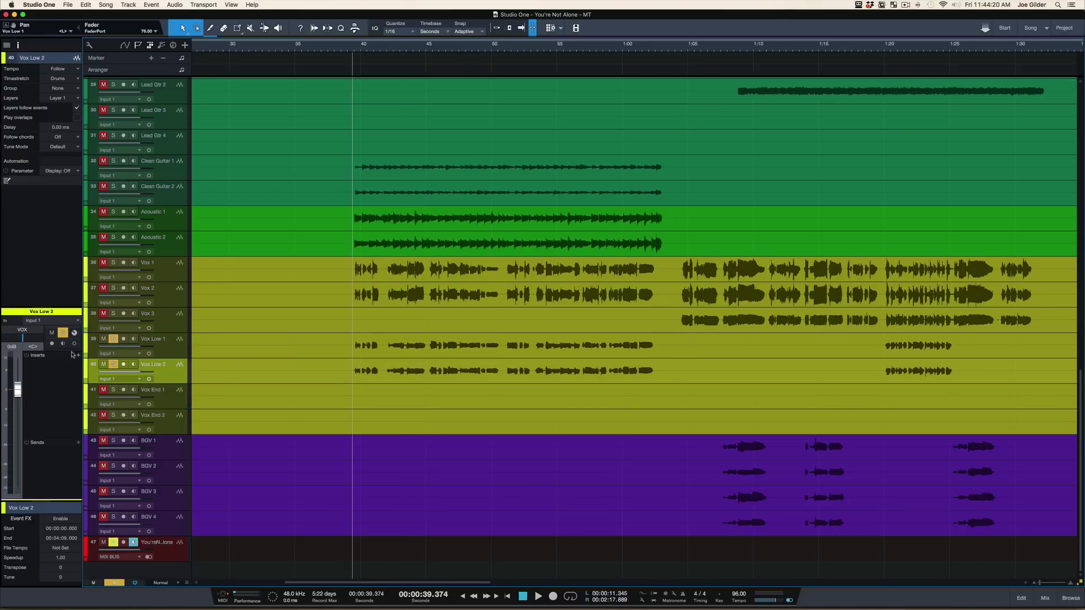
{"action": "left_click", "coordinate": [175, 349]}
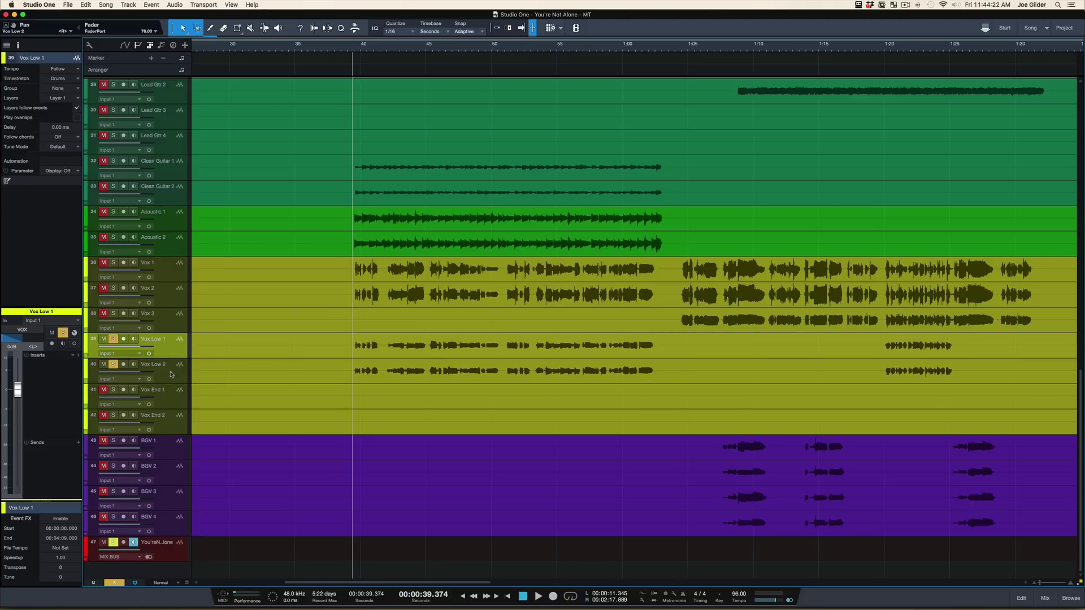
{"action": "left_click", "coordinate": [171, 374], "text": "shift"}
{"action": "key", "text": "super+g"}
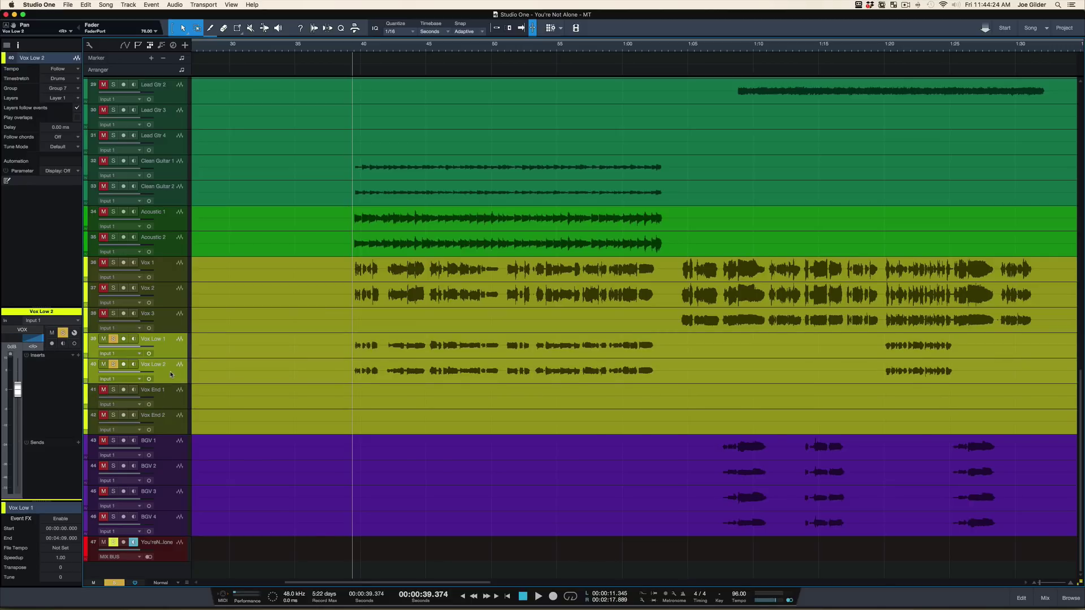
{"action": "key", "text": "F3"}
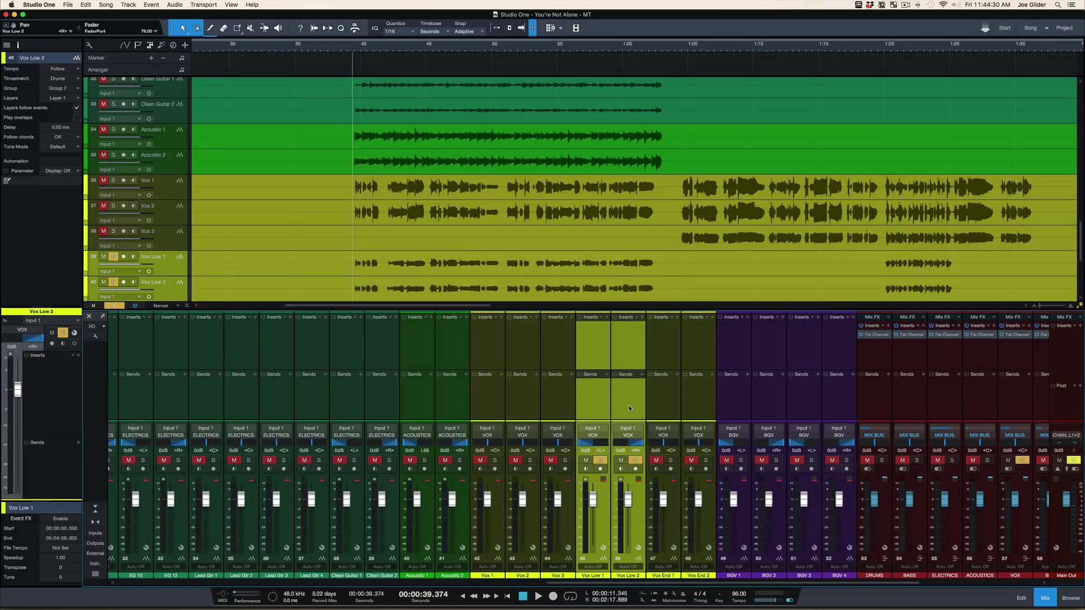
{"action": "key", "text": "F3"}
Unsolo the low vocals and solo Vox End 1 and Vox End 2 at the end of the song
{"action": "scroll", "coordinate": [892, 303], "scroll_direction": "right", "scroll_amount": 5}
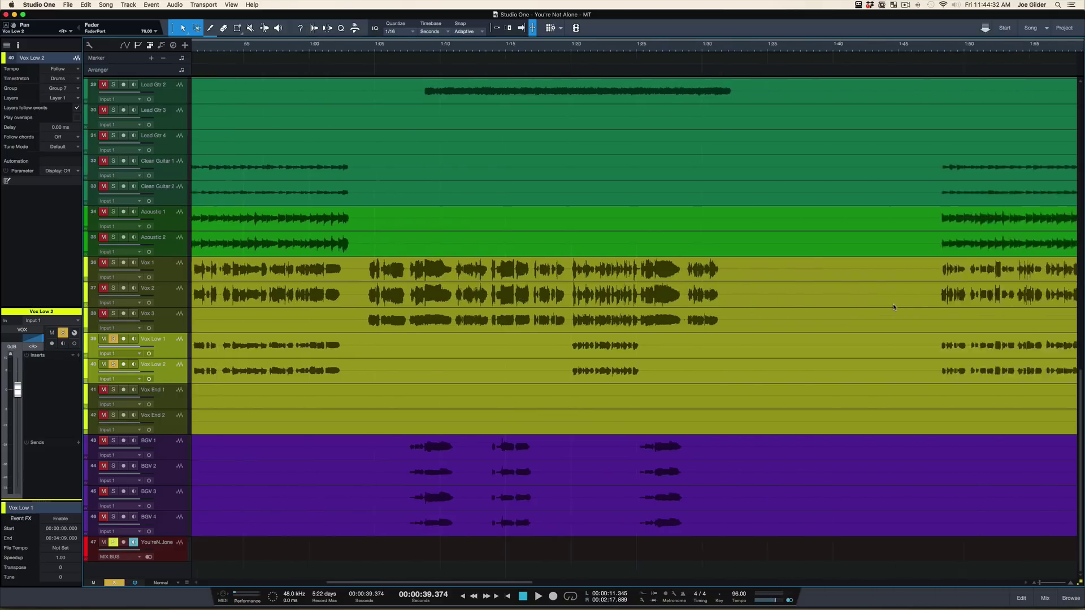
{"action": "scroll", "coordinate": [893, 303], "scroll_direction": "right", "scroll_amount": 20}
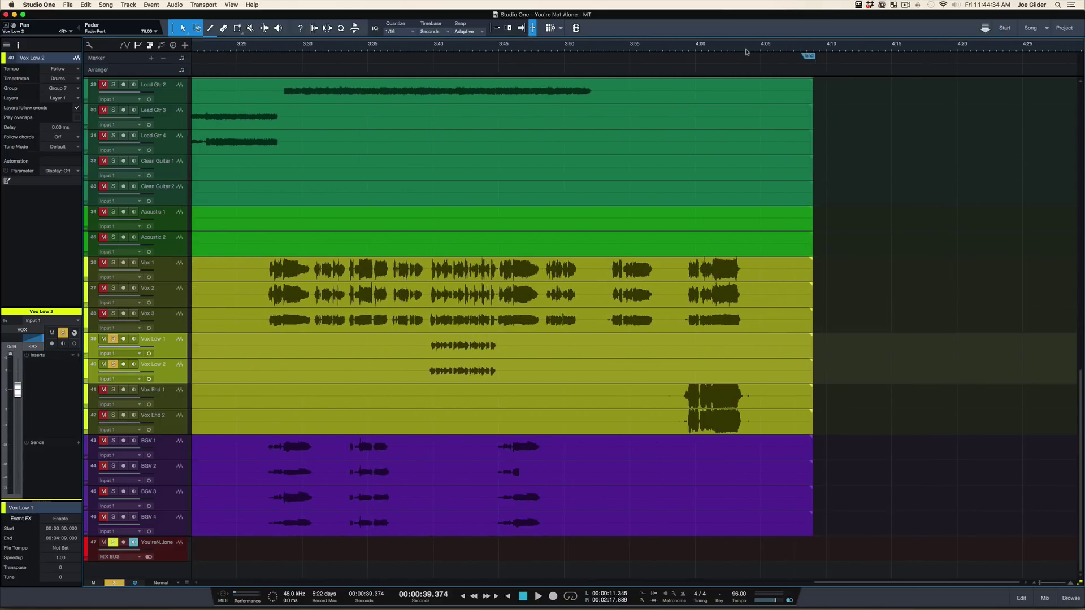
{"action": "left_click_drag", "start_coordinate": [701, 47], "coordinate": [697, 56]}
{"action": "key", "text": "s"}
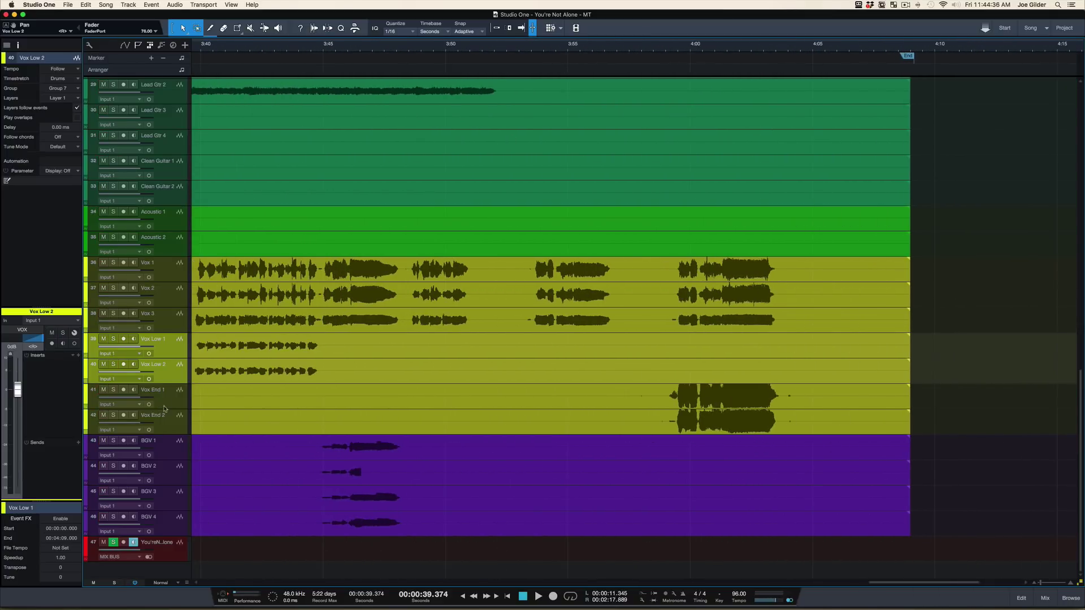
{"action": "left_click", "coordinate": [170, 398]}
{"action": "left_click", "coordinate": [170, 421], "text": "shift"}
{"action": "key", "text": "s"}
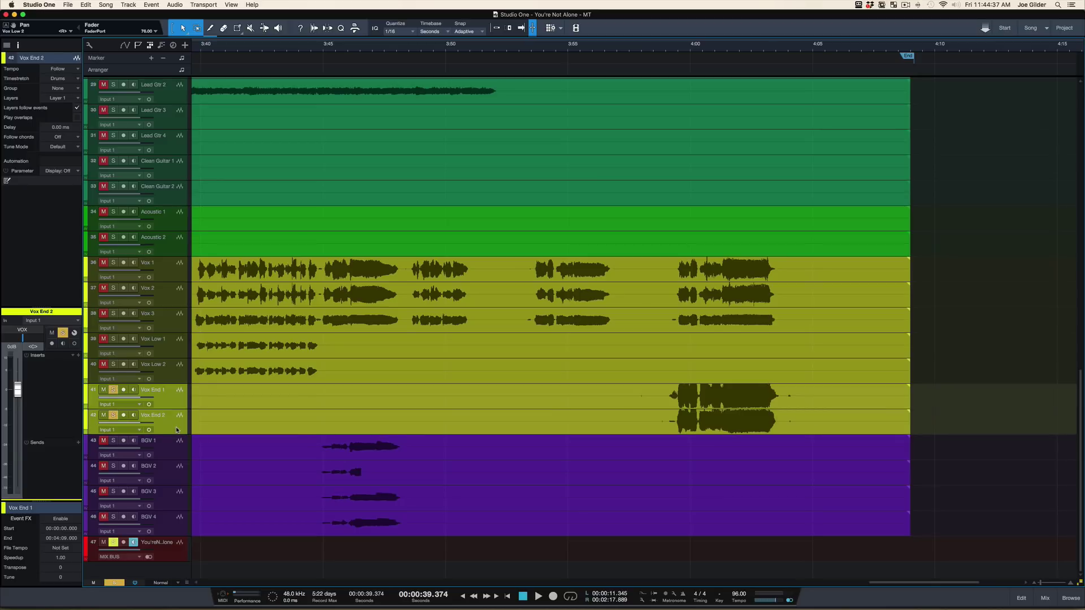
Audition Vox End 1 and Vox End 2 from about 3:59 and lower both levels to about -11.8 dB
{"action": "left_click", "coordinate": [676, 46]}
{"action": "key", "text": "space"}
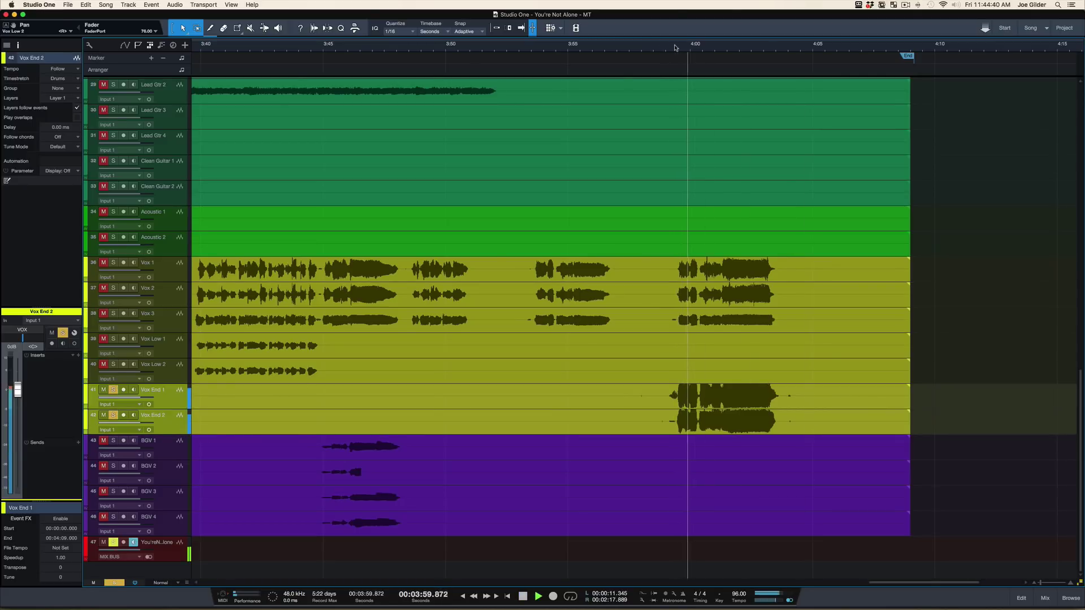
{"action": "key", "text": "space"}
{"action": "left_click_drag", "start_coordinate": [17, 389], "coordinate": [17, 421]}
{"action": "key", "text": "space"}
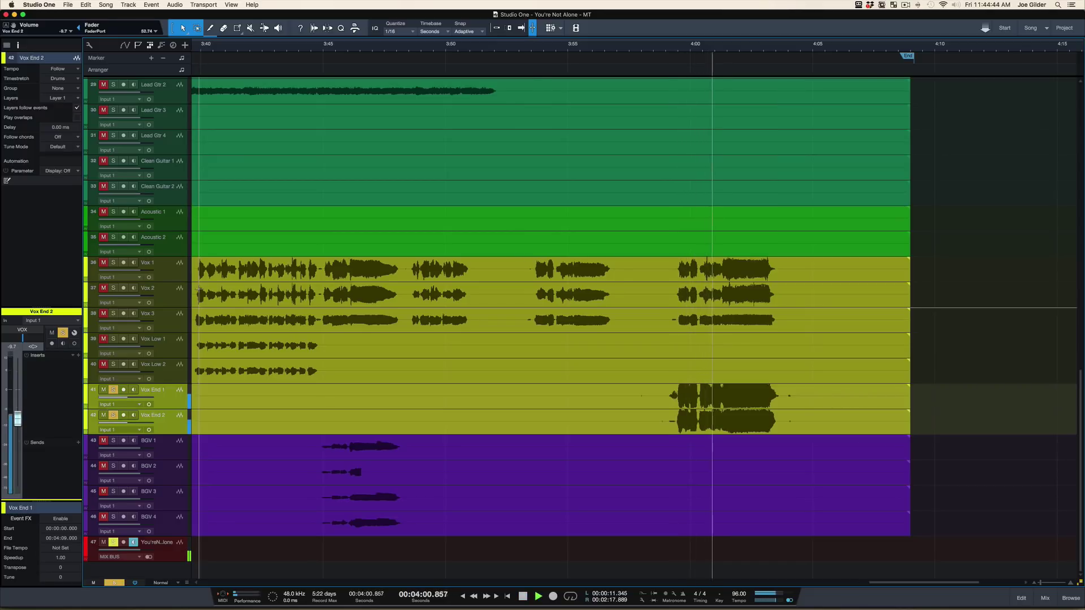
{"action": "key", "text": "space"}
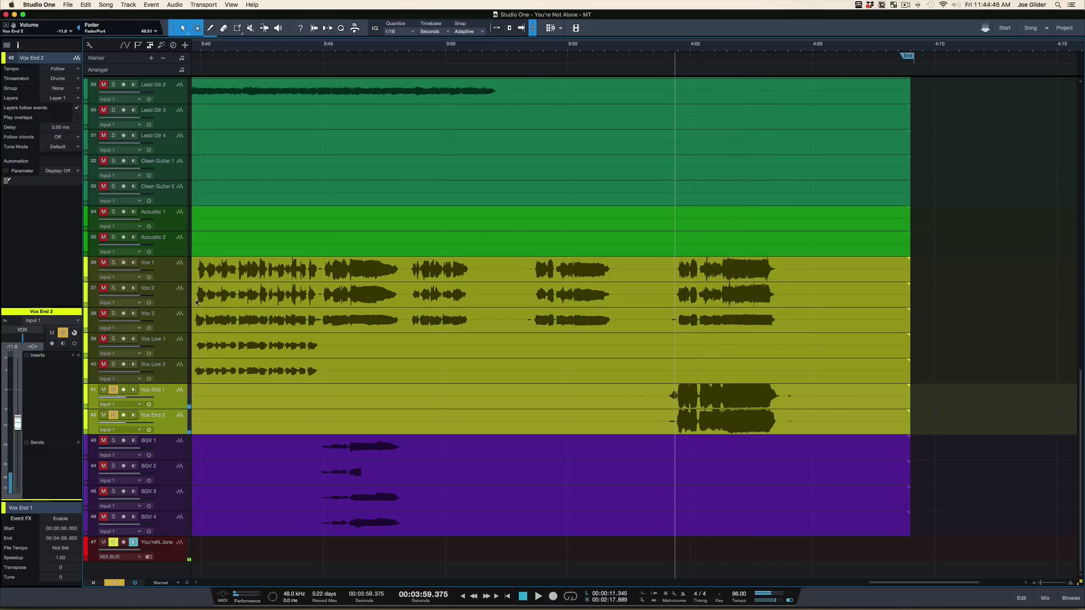
Pan Vox End 1 left and Vox End 2 right, group the two tracks, and clear the solos
{"action": "left_click", "coordinate": [175, 394]}
{"action": "mouse_move", "coordinate": [23, 338]}
{"action": "left_mouse_down"}
{"action": "mouse_move", "coordinate": [2, 339]}
{"action": "mouse_move", "coordinate": [43, 339]}
{"action": "left_mouse_up"}
{"action": "left_click", "coordinate": [176, 432]}
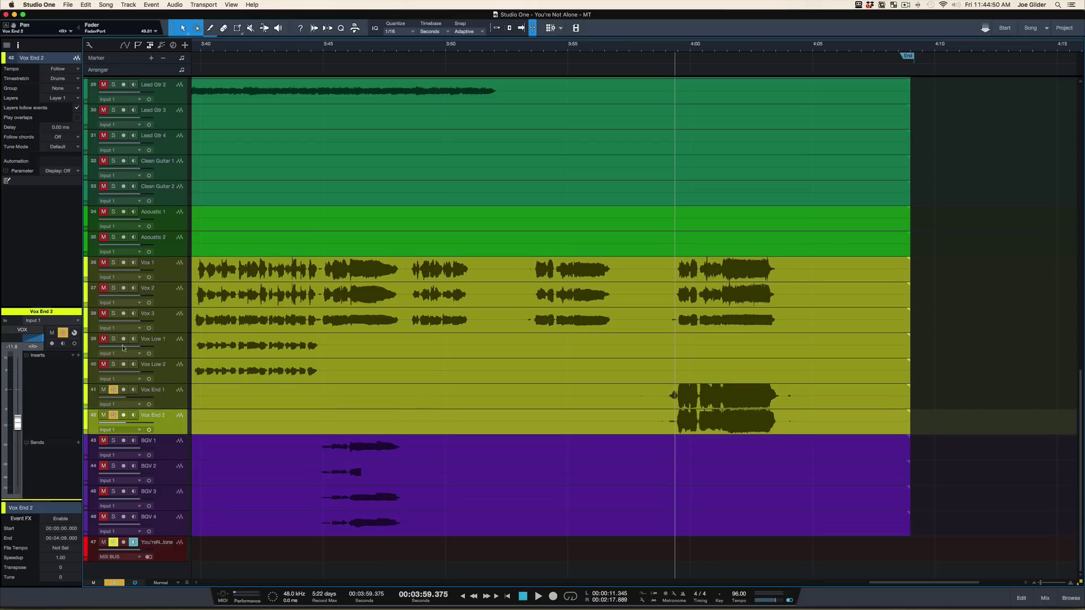
{"action": "left_click", "coordinate": [164, 398]}
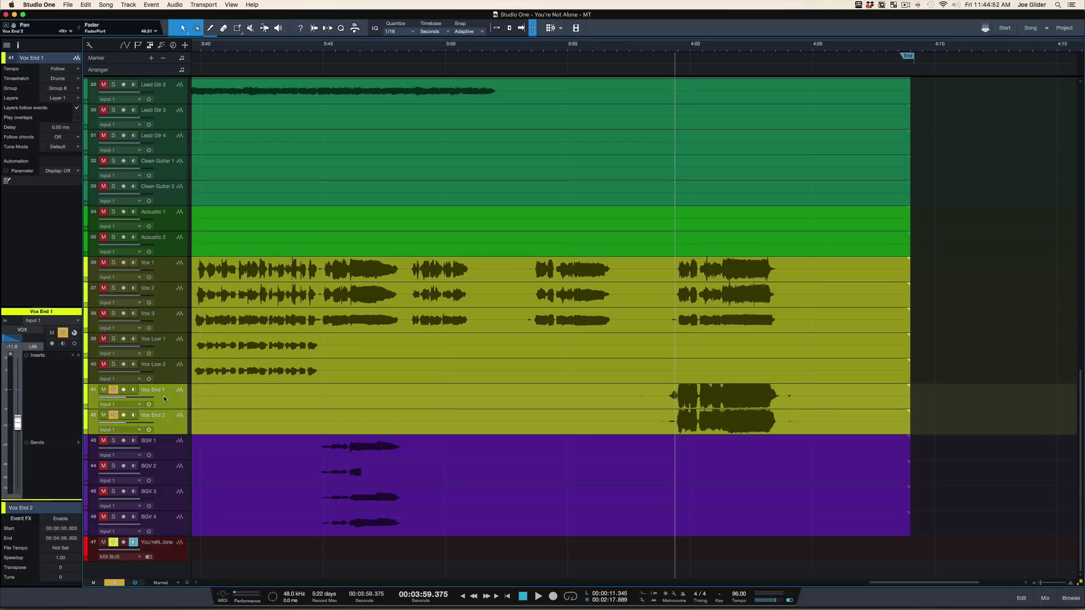
{"action": "key", "text": "shift+s"}
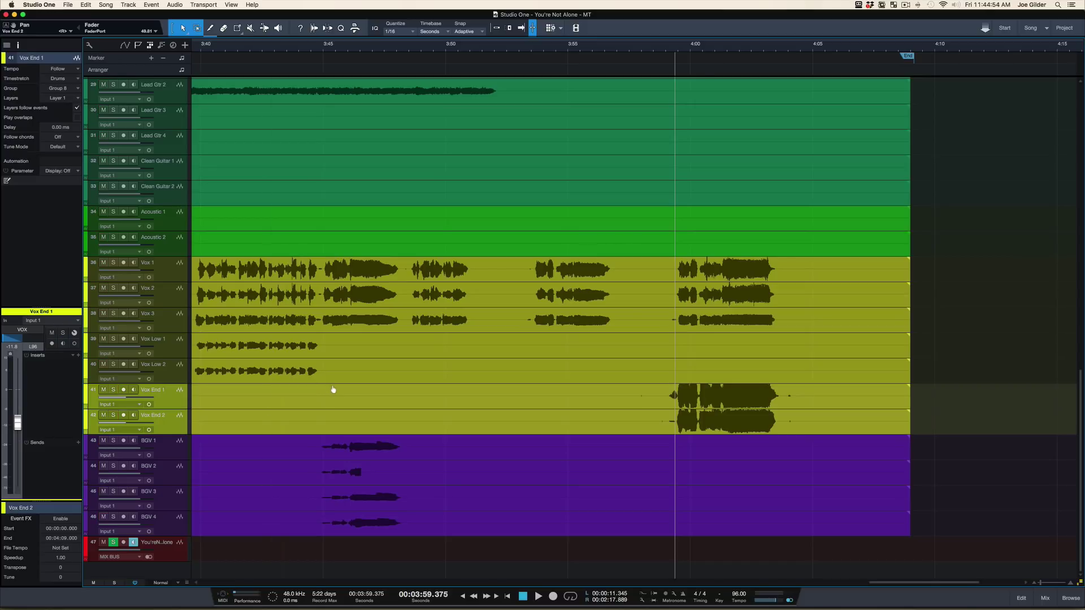
Review the tracks across the whole song and check the EG 7 and EG 8 group and the EG 9 and EG 11 group
{"action": "scroll", "coordinate": [333, 390], "scroll_direction": "up", "scroll_amount": 3}
{"action": "scroll", "coordinate": [333, 384], "scroll_direction": "down", "scroll_amount": 5}
{"action": "scroll", "coordinate": [333, 383], "scroll_direction": "up", "scroll_amount": 3}
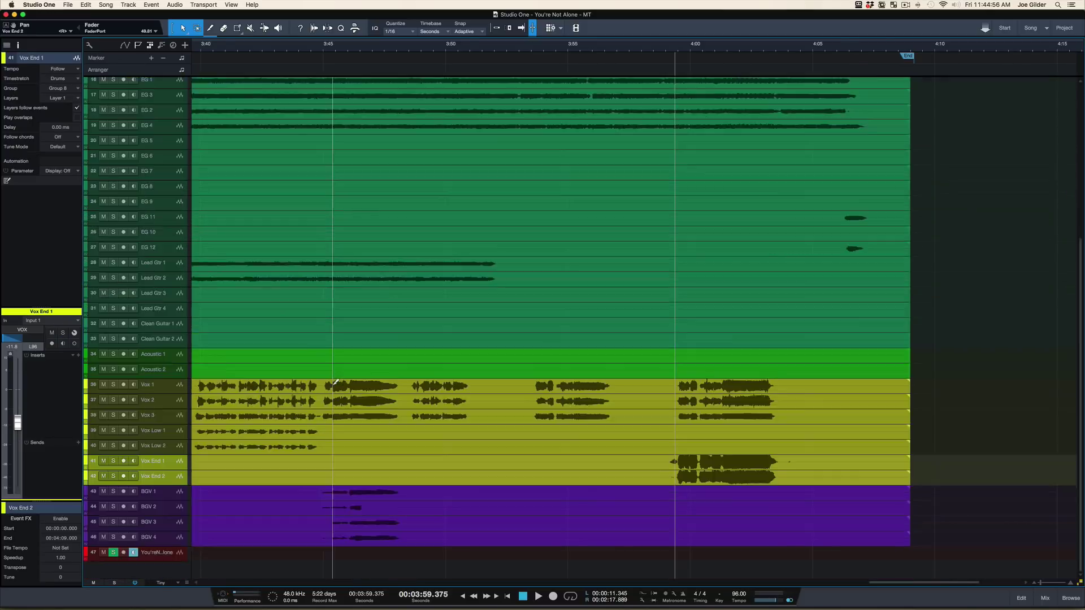
{"action": "scroll", "coordinate": [335, 383], "scroll_direction": "up", "scroll_amount": 3}
{"action": "scroll", "coordinate": [615, 248], "scroll_direction": "up", "scroll_amount": 5}
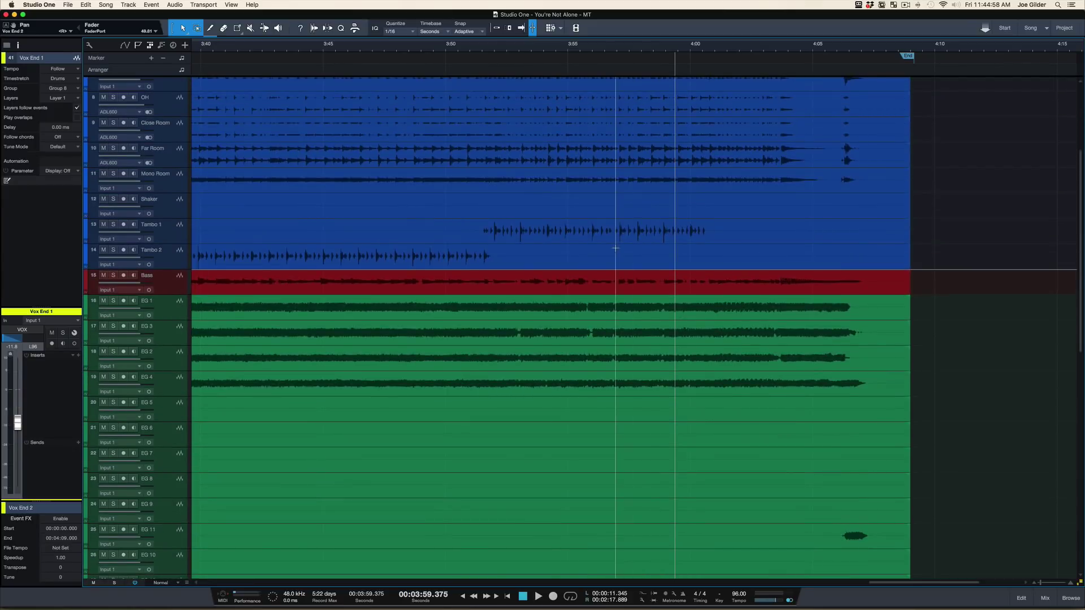
{"action": "scroll", "coordinate": [615, 248], "scroll_direction": "down", "scroll_amount": 3}
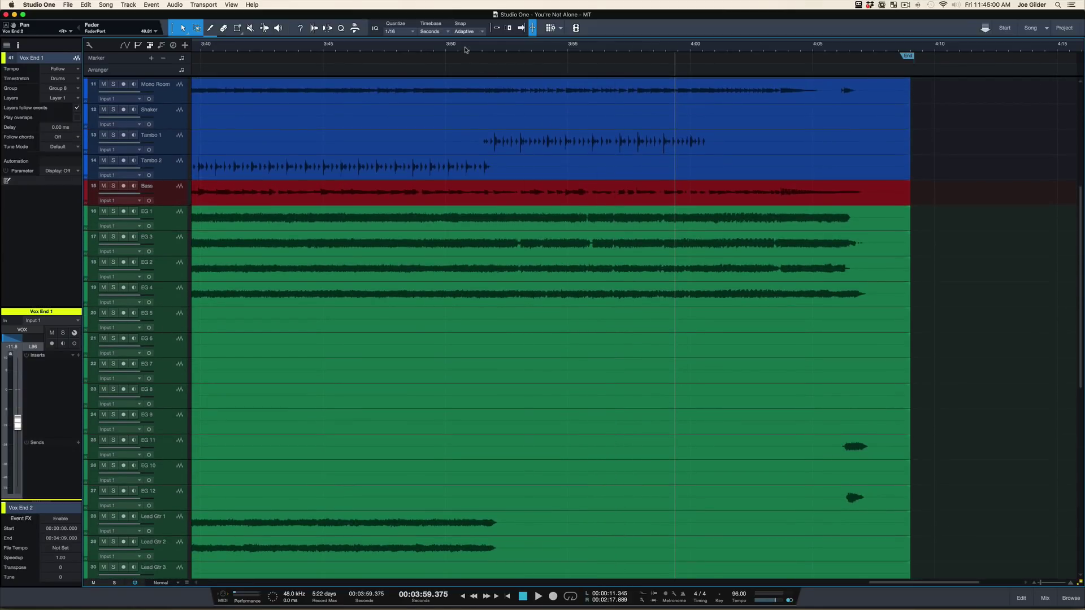
{"action": "left_click_drag", "start_coordinate": [467, 47], "coordinate": [465, 23]}
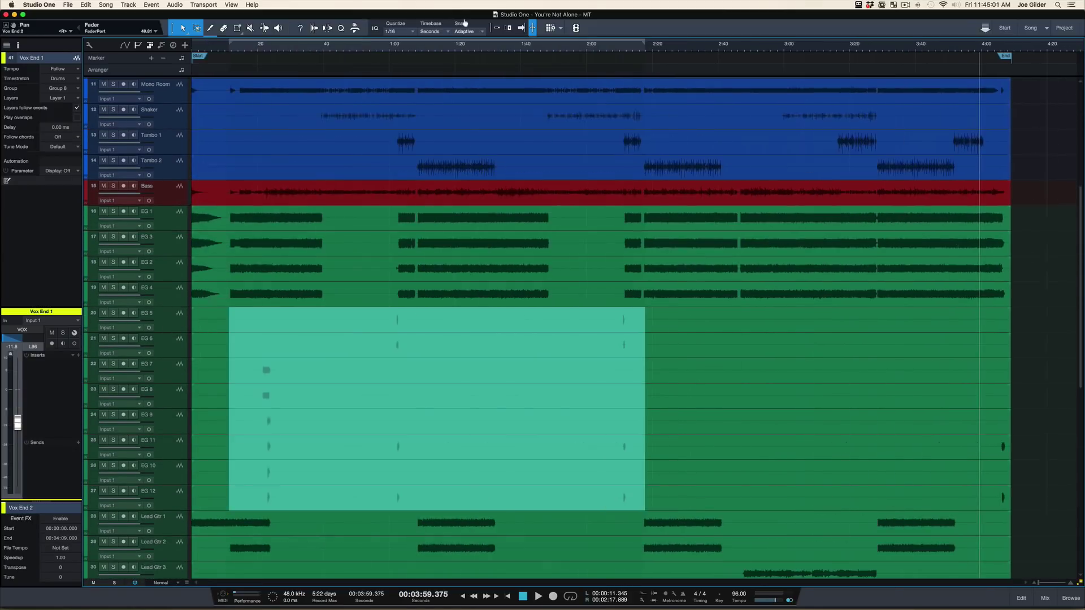
{"action": "left_click", "coordinate": [712, 452]}
{"action": "left_click", "coordinate": [598, 396]}
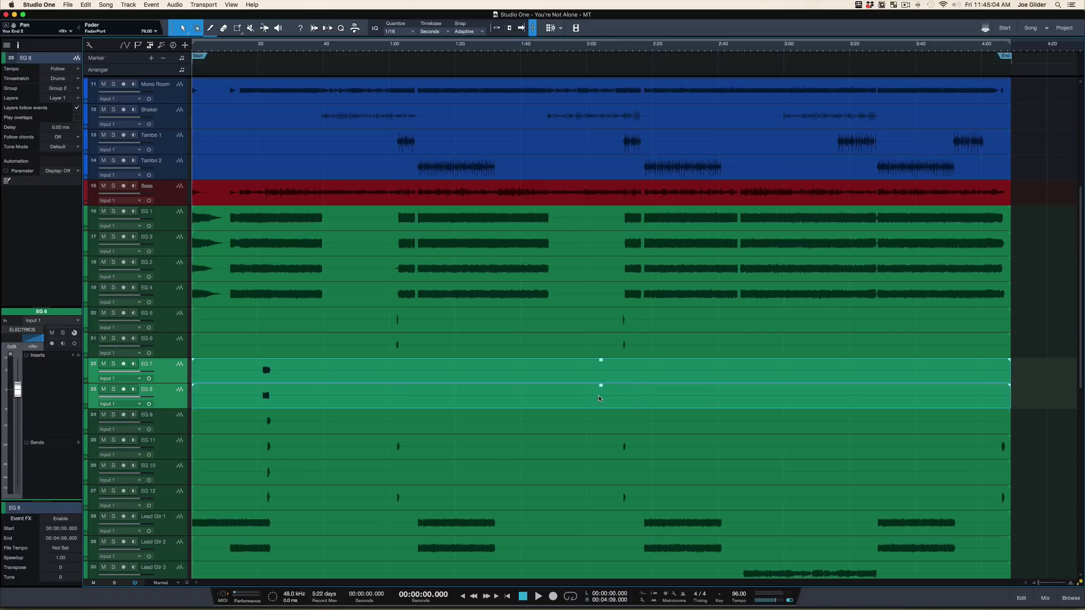
{"action": "left_click", "coordinate": [563, 430]}
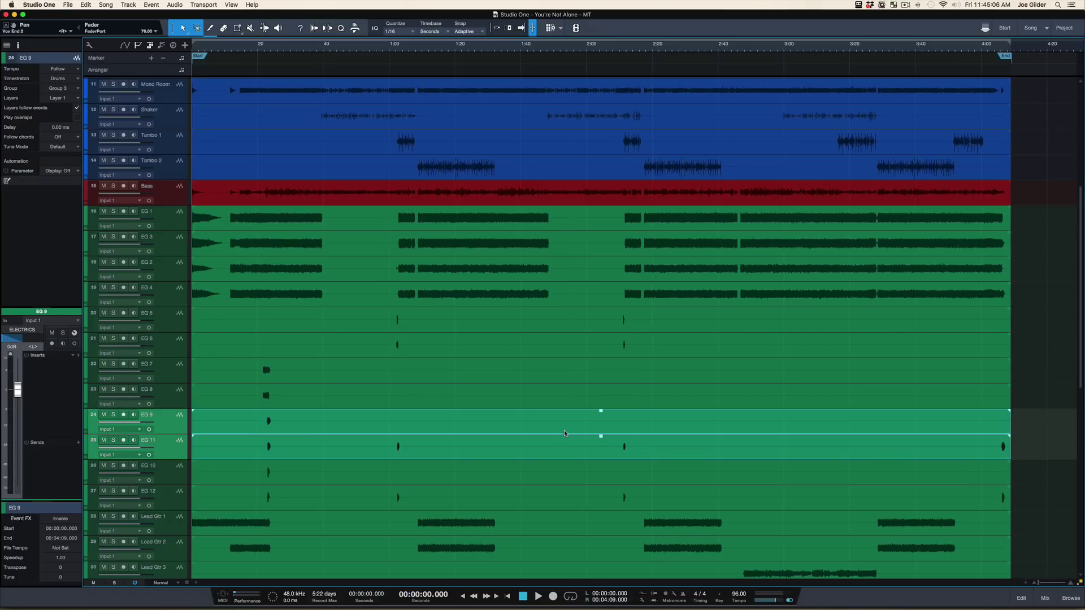
{"action": "scroll", "coordinate": [508, 436], "scroll_direction": "up", "scroll_amount": 1}
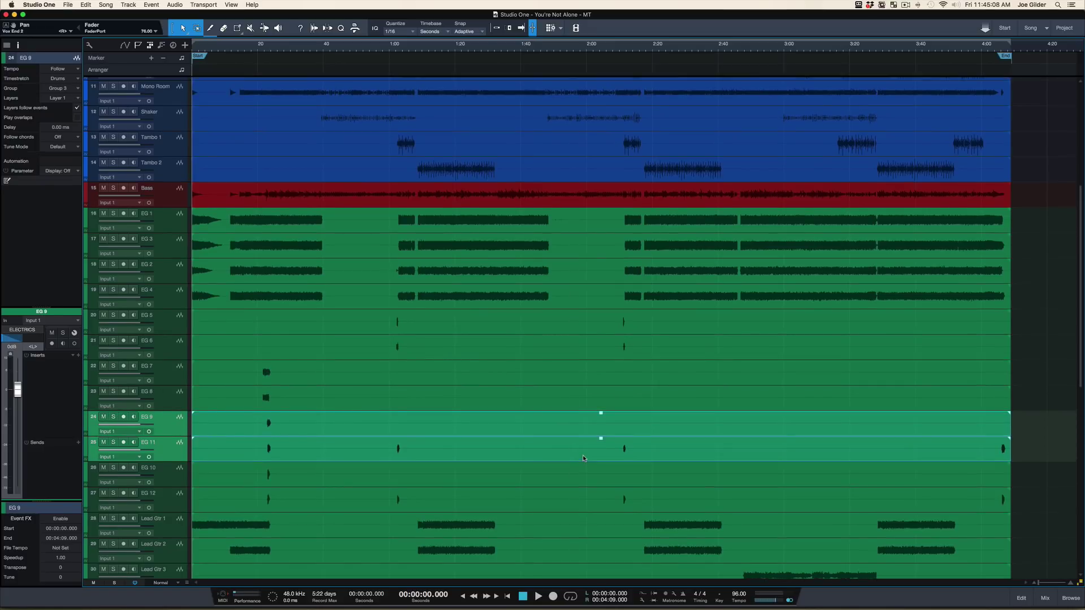
Highlight the EG 9 to EG 12 range from about 1:01 to the song's end, and check EG 1 and EG 3 in solo
{"action": "left_click_drag", "start_coordinate": [395, 438], "coordinate": [1013, 507]}
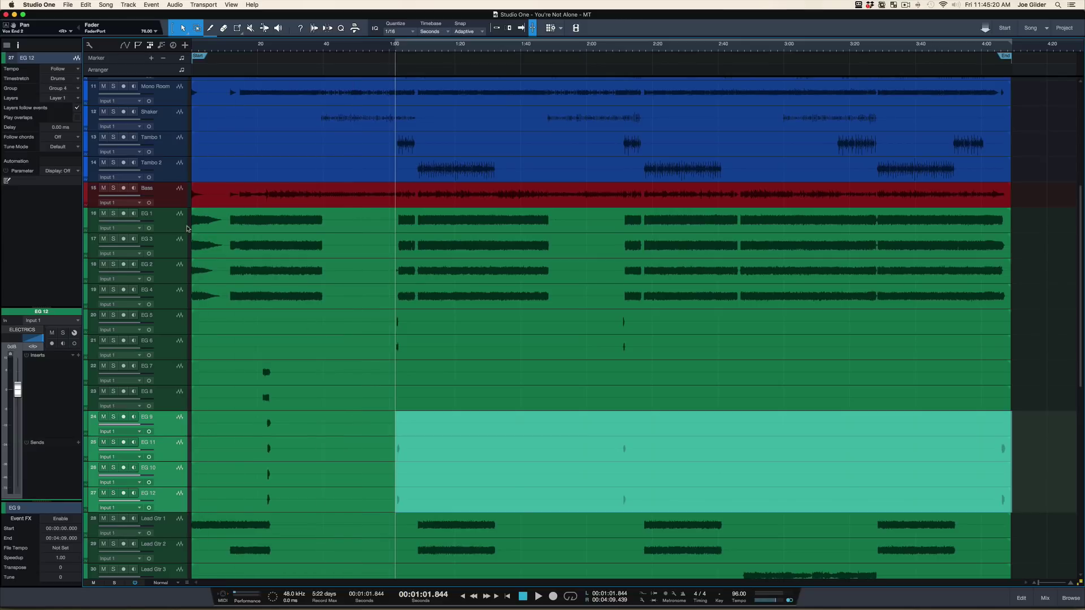
{"action": "left_click", "coordinate": [184, 227]}
{"action": "left_click", "coordinate": [182, 248], "text": "shift"}
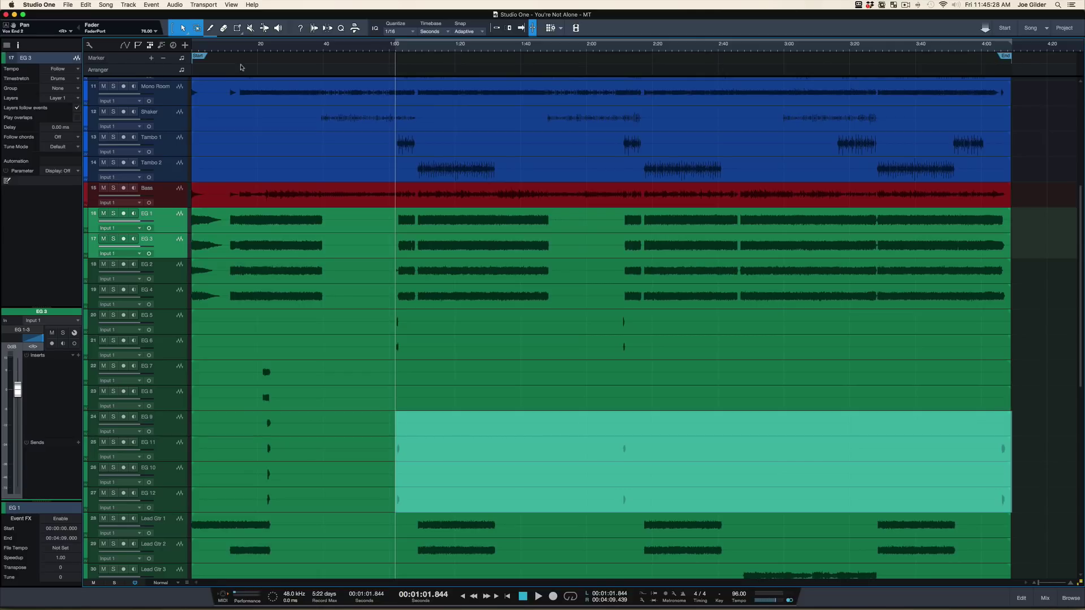
{"action": "left_click", "coordinate": [249, 48]}
{"action": "key", "text": "s"}
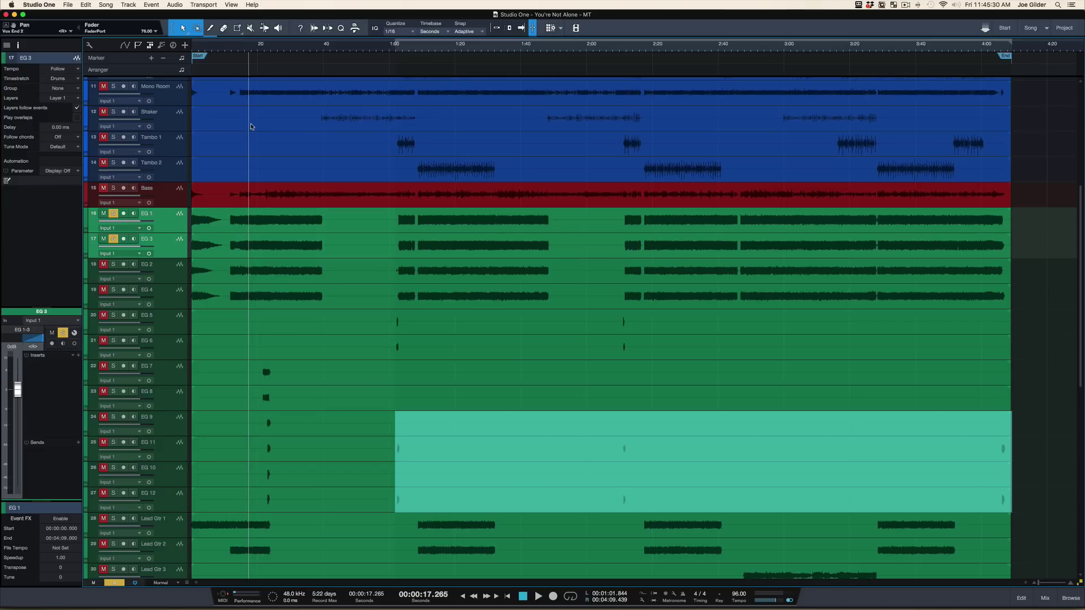
{"action": "scroll", "coordinate": [167, 96], "scroll_direction": "up", "scroll_amount": 10}
{"action": "key", "text": "s"}
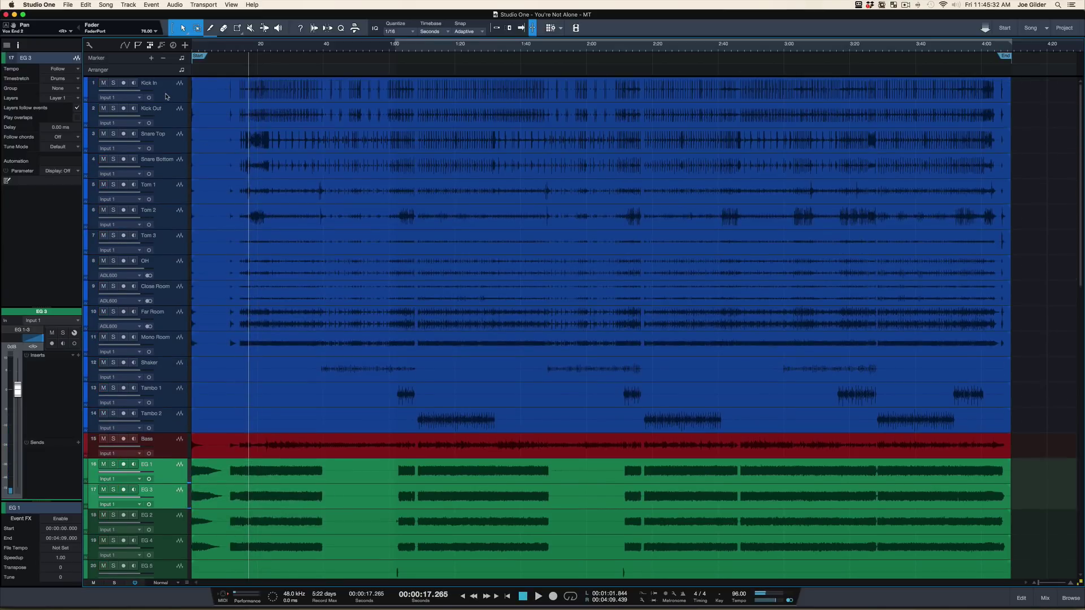
Audition Kick In and Kick Out together in solo from about 0:17, and clear their solos
{"action": "left_click", "coordinate": [167, 96]}
{"action": "left_click", "coordinate": [165, 119], "text": "shift"}
{"action": "key", "text": "s"}
{"action": "key", "text": "space"}
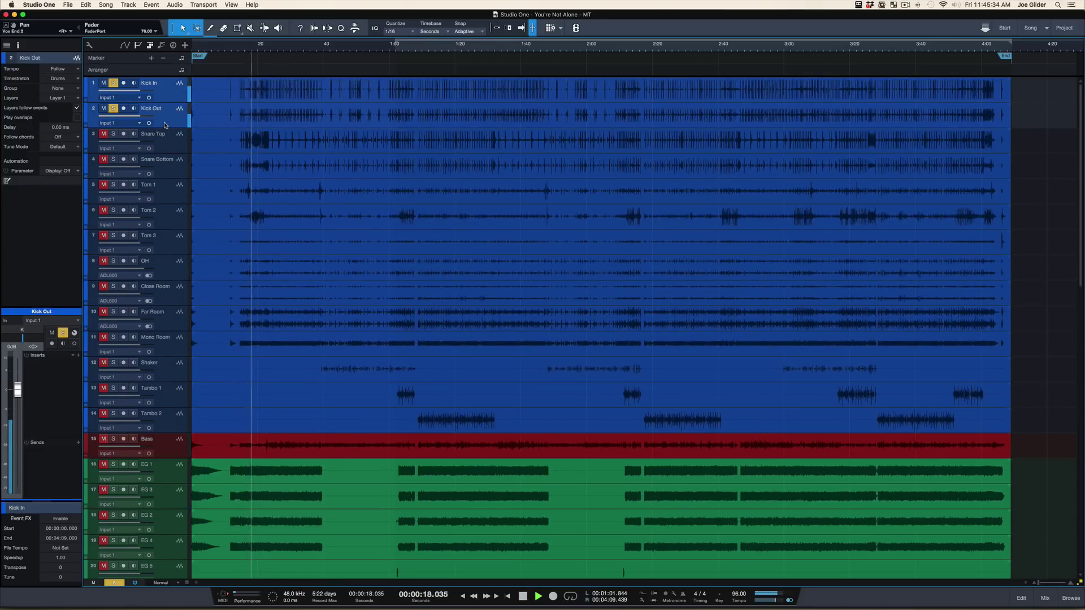
{"action": "key", "text": "space"}
{"action": "key", "text": "s"}
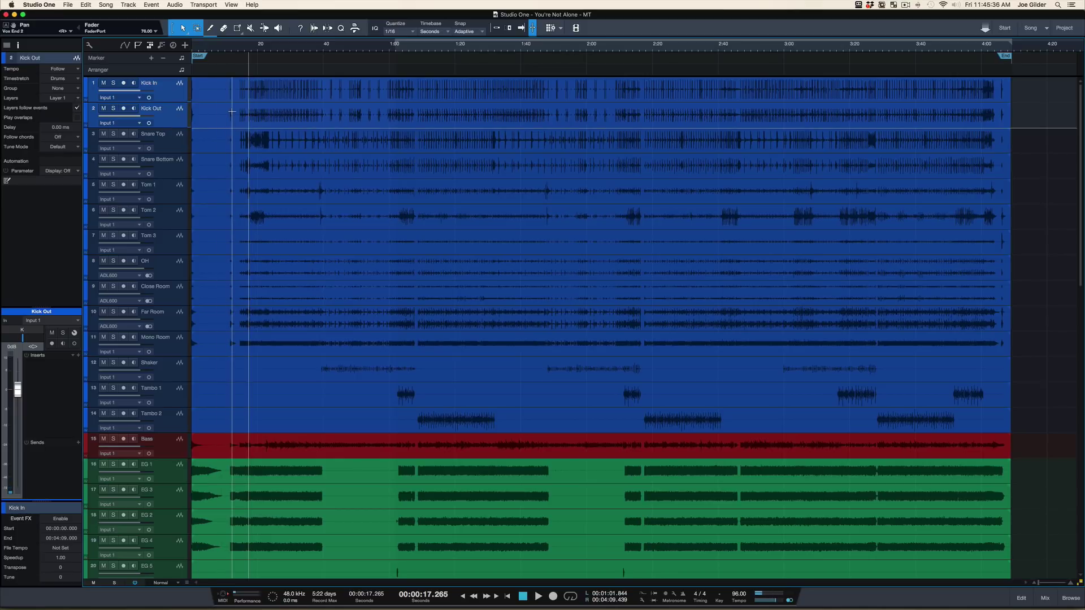
Shrink the track heights to fit every track in the arrangement, and select the grouped EG 9 and EG 11 events
{"action": "key", "text": "shift+w"}
{"action": "key", "text": "shift+w"}
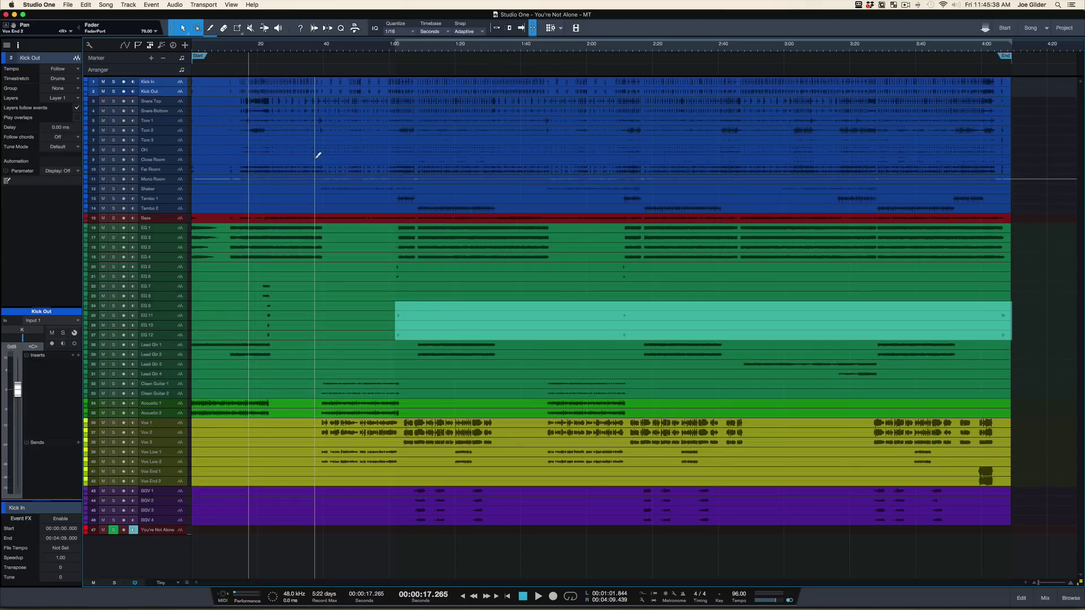
{"action": "left_click", "coordinate": [381, 308]}
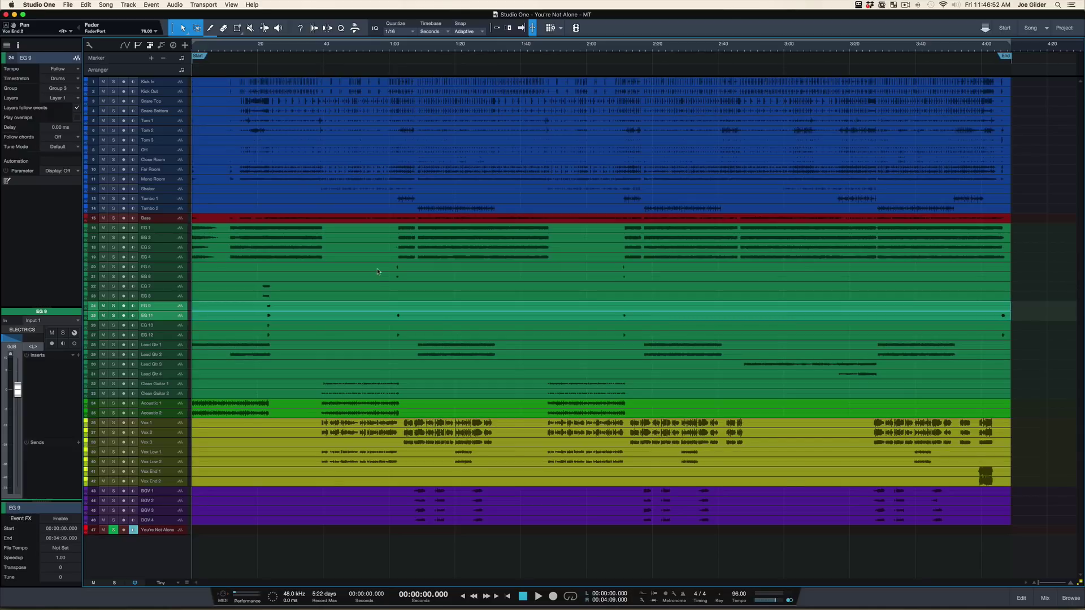
{"action": "left_click", "coordinate": [400, 318]}
Examine the group assignments on the EG 5 to EG 12 tracks and look over the full arrangement at several track heights
{"action": "scroll", "coordinate": [401, 335], "scroll_direction": "up", "scroll_amount": 3}
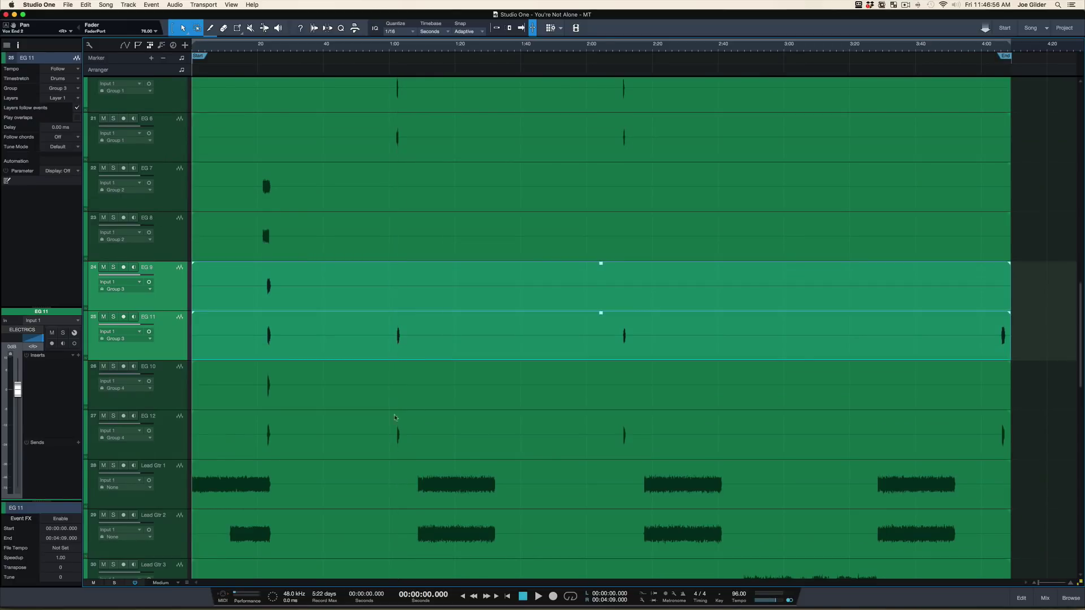
{"action": "left_click", "coordinate": [397, 441], "text": "alt"}
{"action": "key", "text": "super+z"}
{"action": "scroll", "coordinate": [402, 288], "scroll_direction": "down", "scroll_amount": 4}
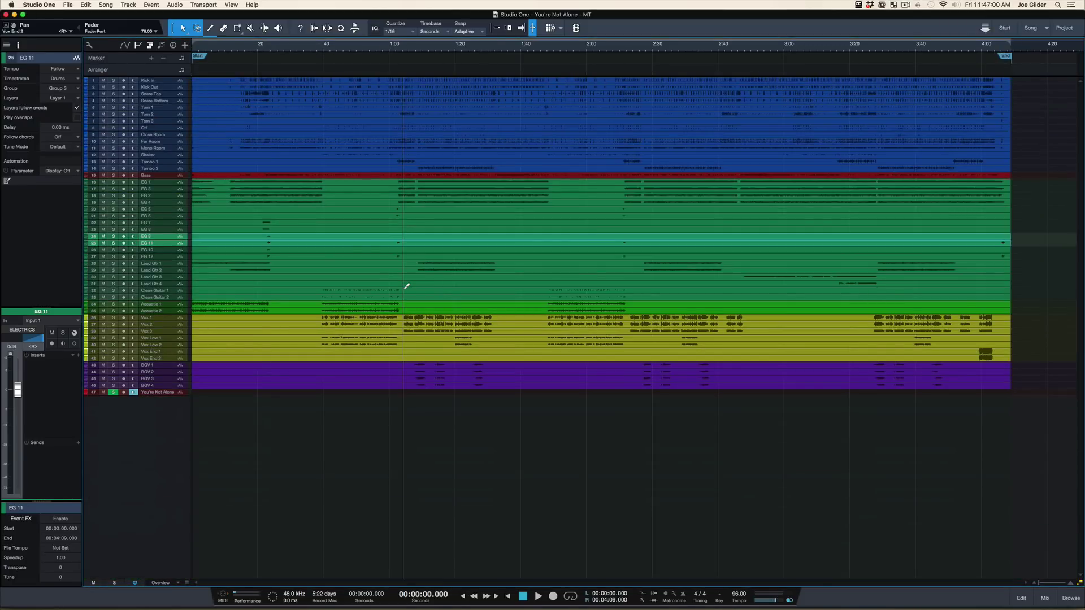
{"action": "scroll", "coordinate": [404, 288], "scroll_direction": "up", "scroll_amount": 2}
{"action": "scroll", "coordinate": [371, 169], "scroll_direction": "up", "scroll_amount": 5}
{"action": "scroll", "coordinate": [371, 169], "scroll_direction": "down", "scroll_amount": 1}
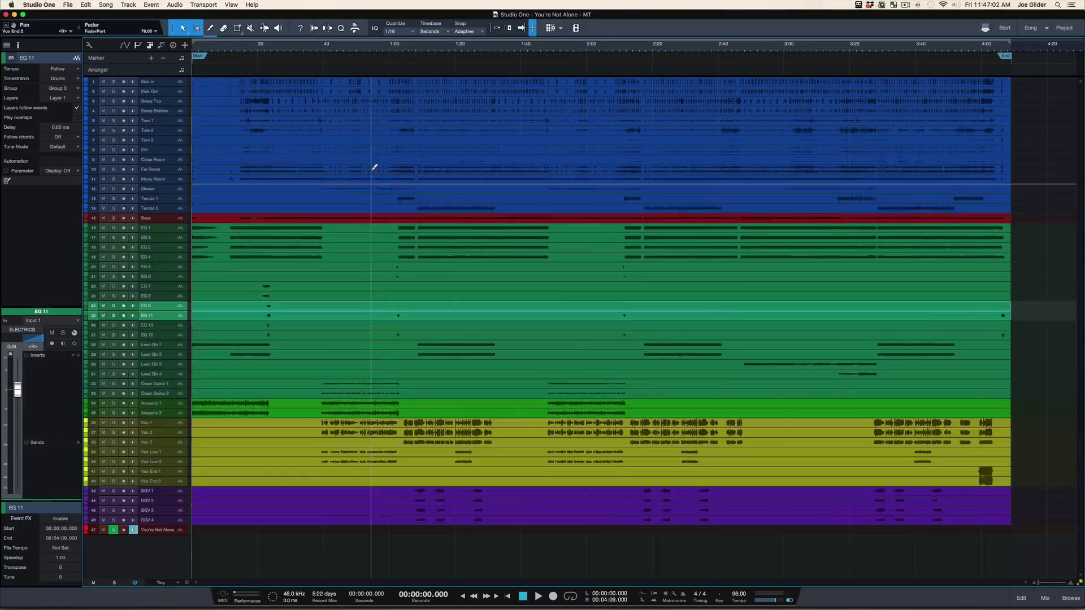
{"action": "scroll", "coordinate": [374, 167], "scroll_direction": "down", "scroll_amount": 1}
{"action": "scroll", "coordinate": [373, 169], "scroll_direction": "up", "scroll_amount": 1}
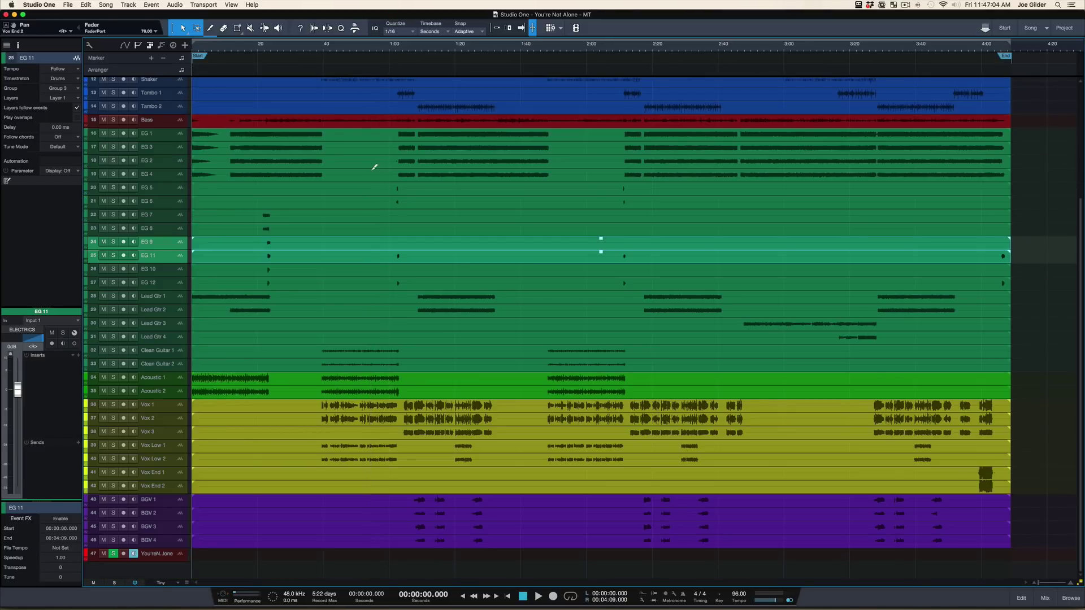
{"action": "scroll", "coordinate": [371, 170], "scroll_direction": "up", "scroll_amount": 1}
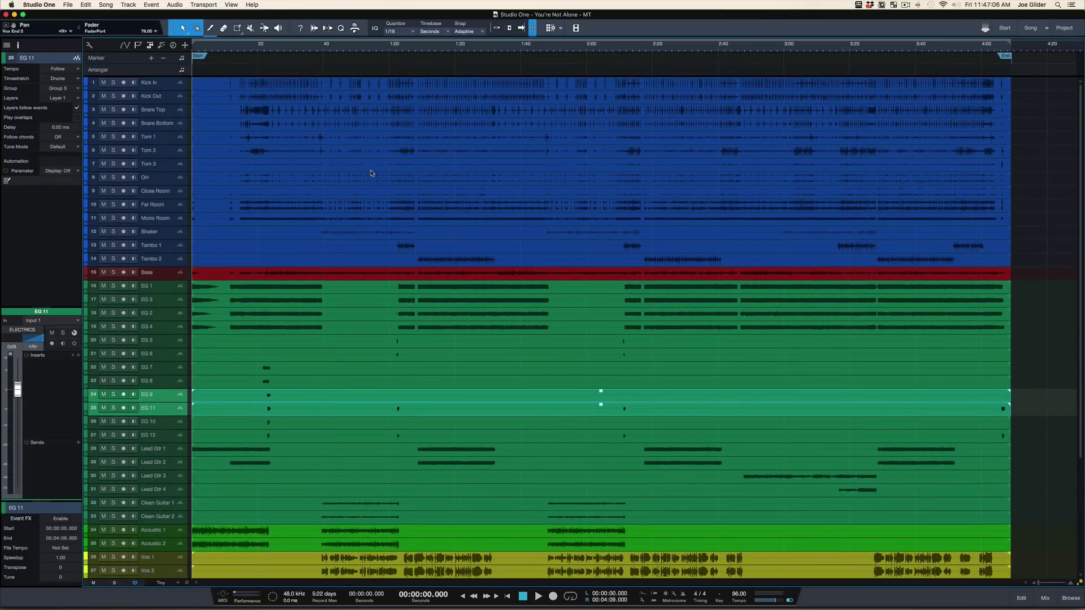